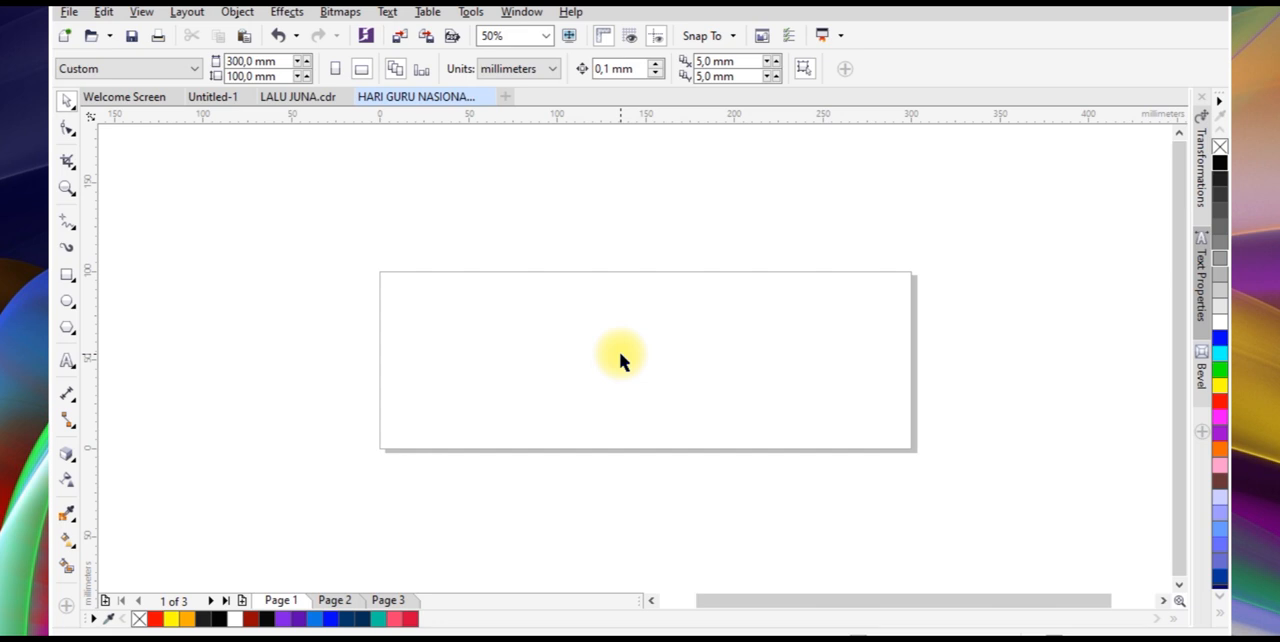
Add artistic text on the page's upper middle with the lines "Selamat Memperingati" and "Hari Guru Nasional"
key(z)
drag(341, 254, 970, 443)
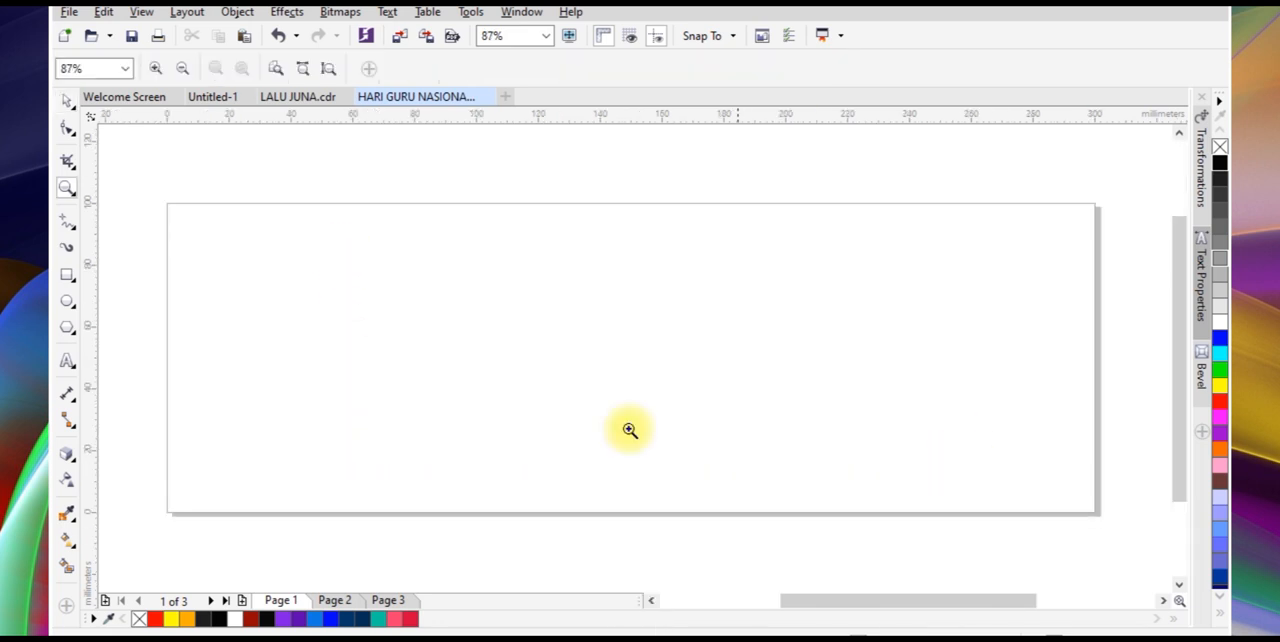
click(67, 360)
click(508, 281)
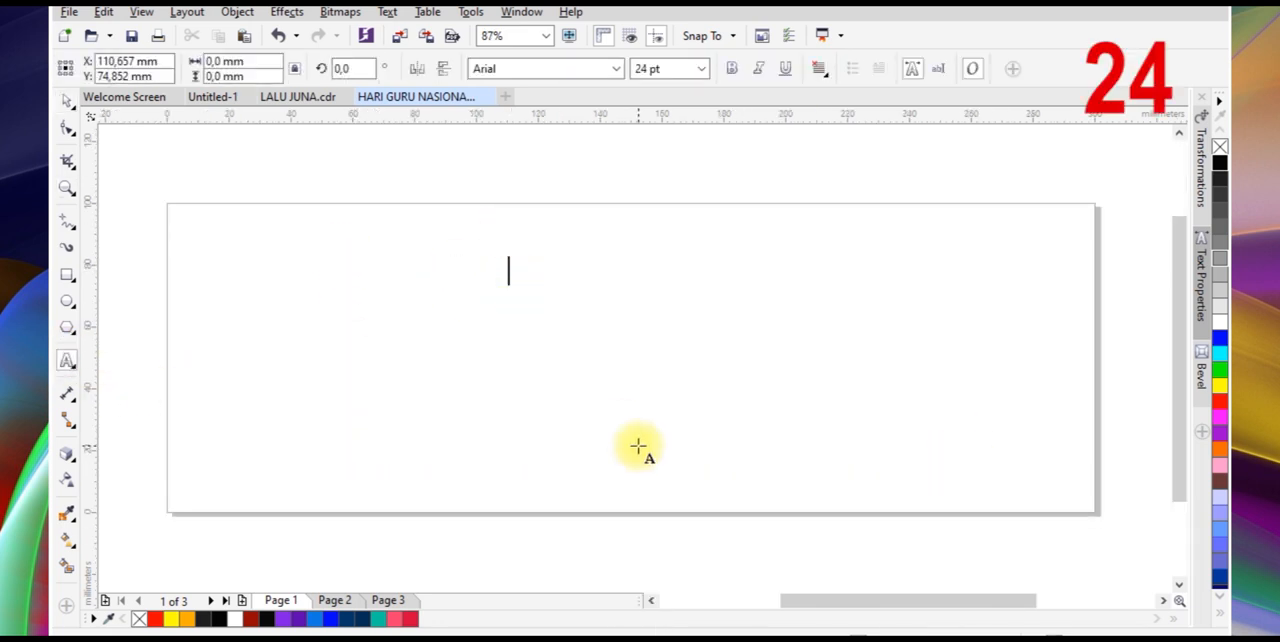
text(Selamat)
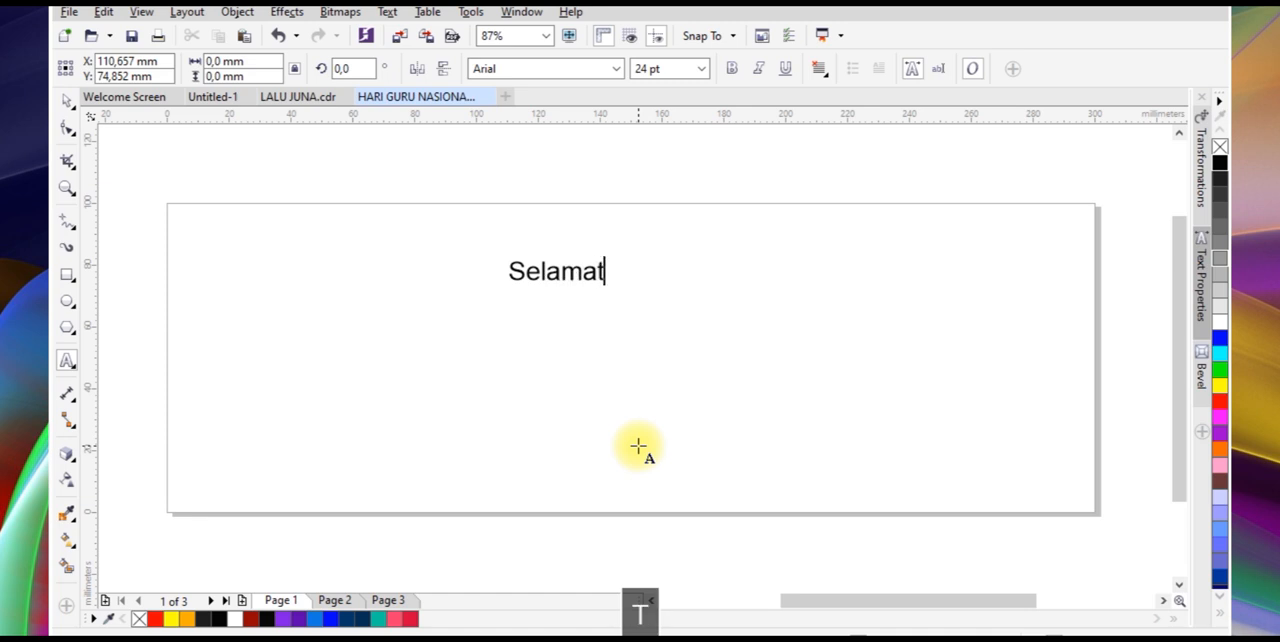
text( Mem)
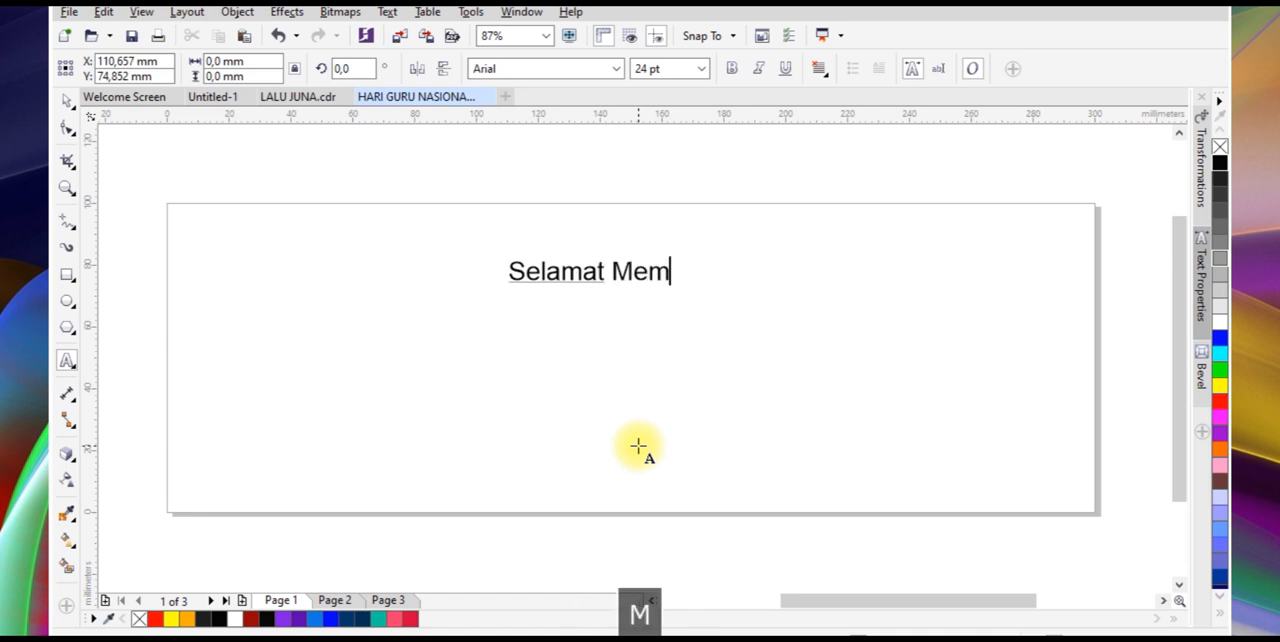
text(peringati)
key(Return)
text(H)
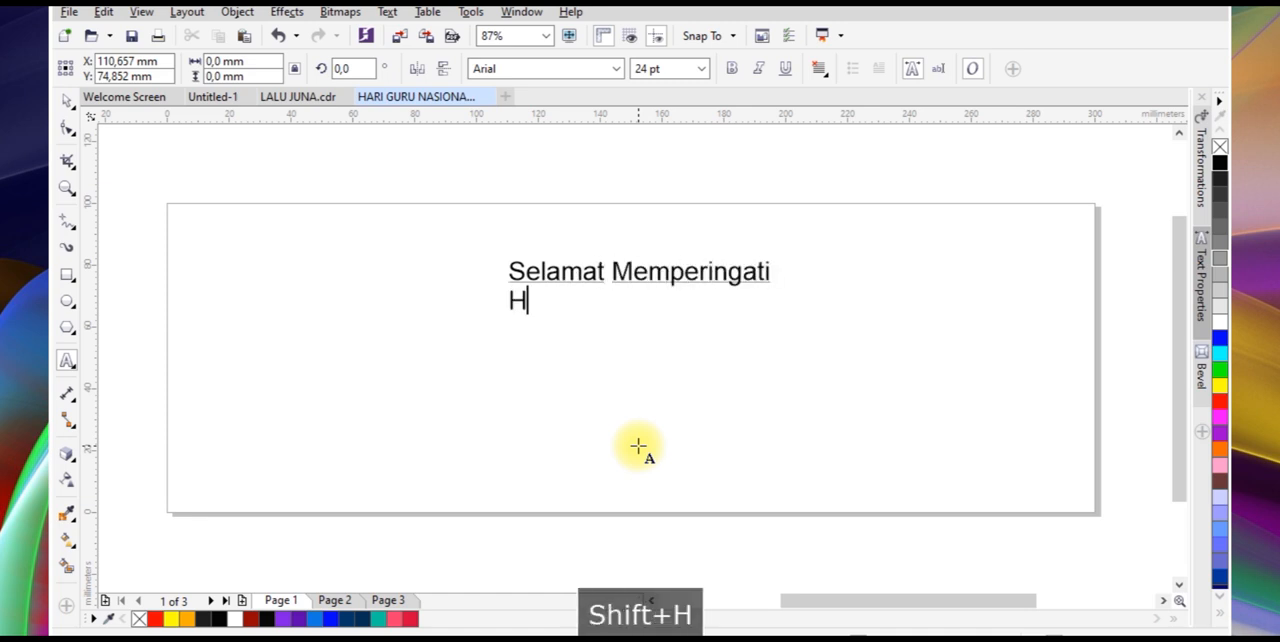
text(ari Guru N)
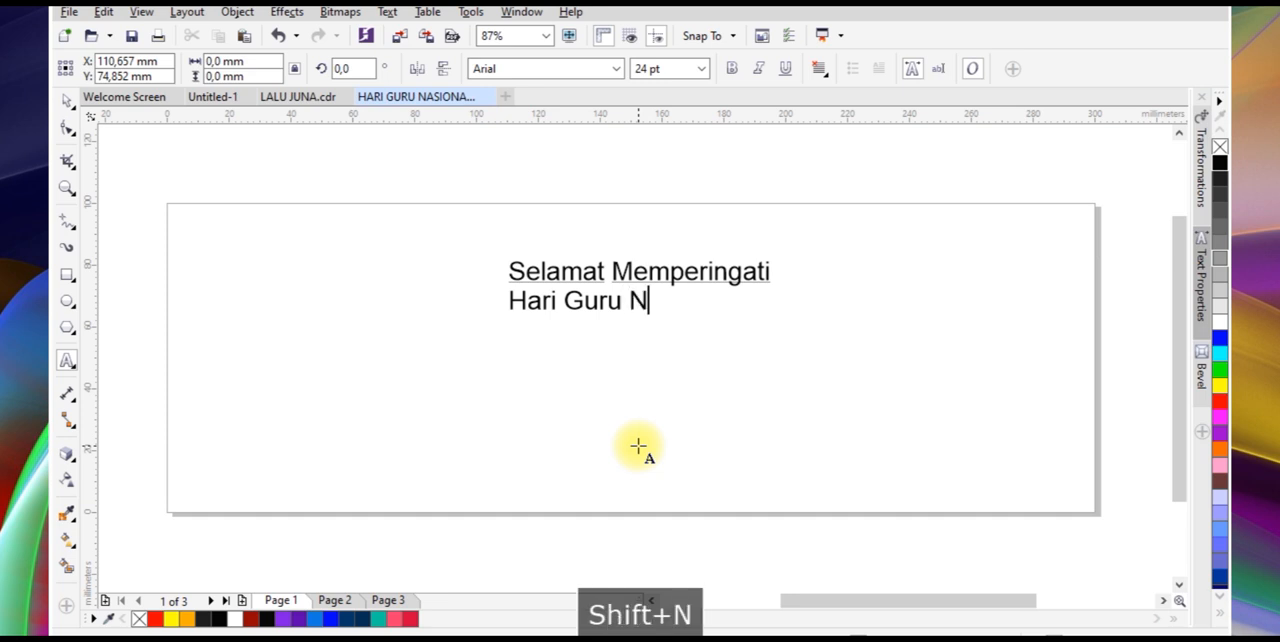
text(asional)
Add "25 November 2024" as the third line of the text
key(Return)
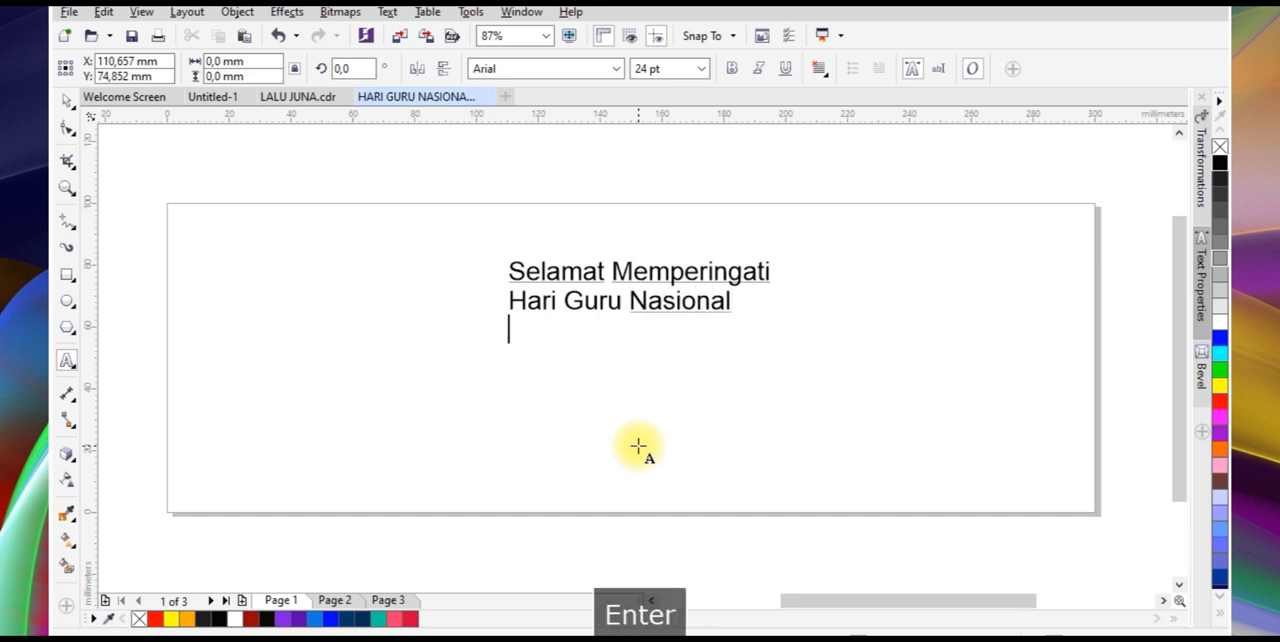
text(25 No)
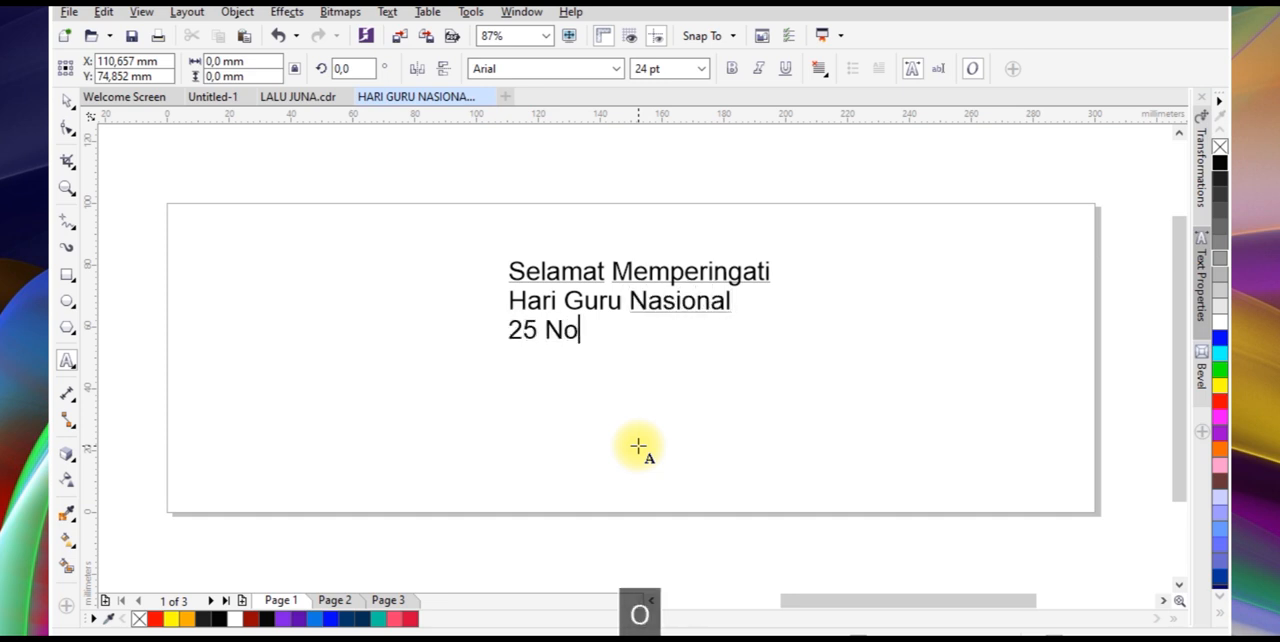
text(vember 29)
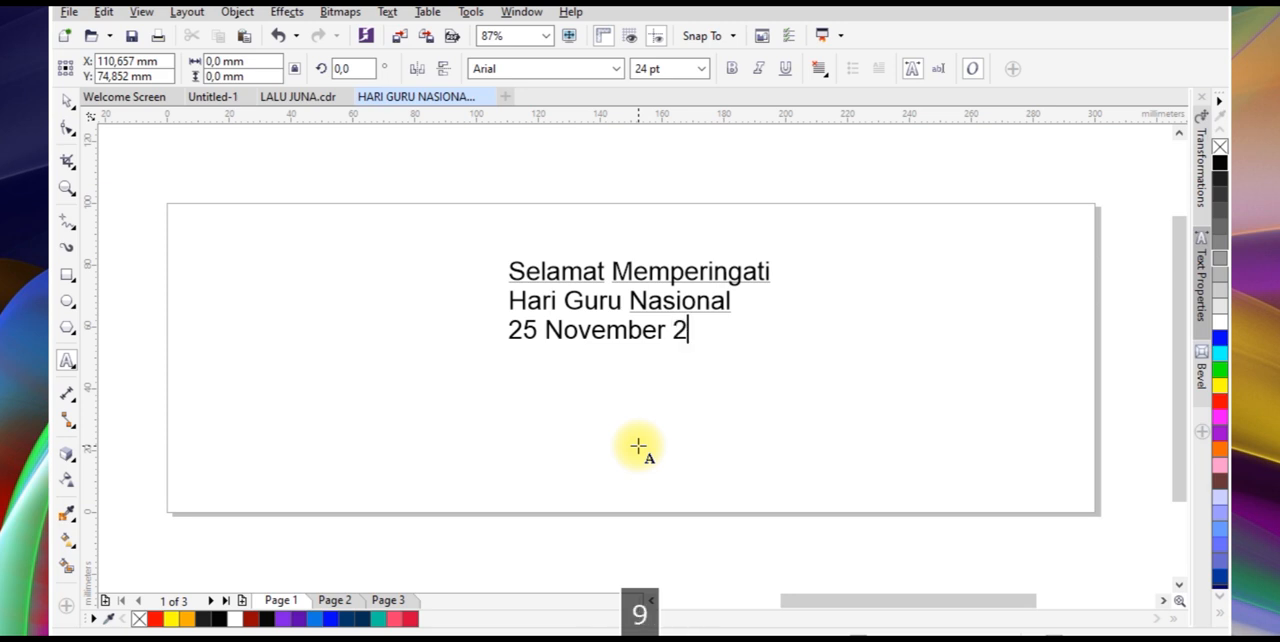
key(BackSpace)
text(024)
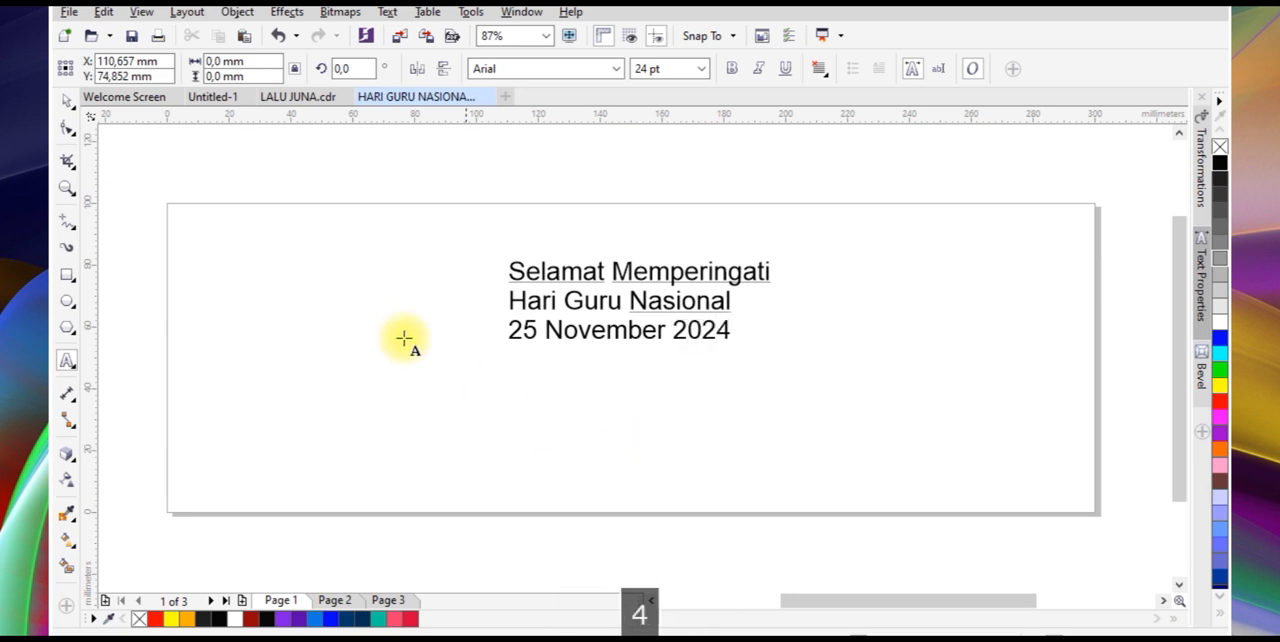
Break the text apart into separate lines and set "Selamat Memperingati" in The Constellation font
click(67, 101)
key(ctrl+k)
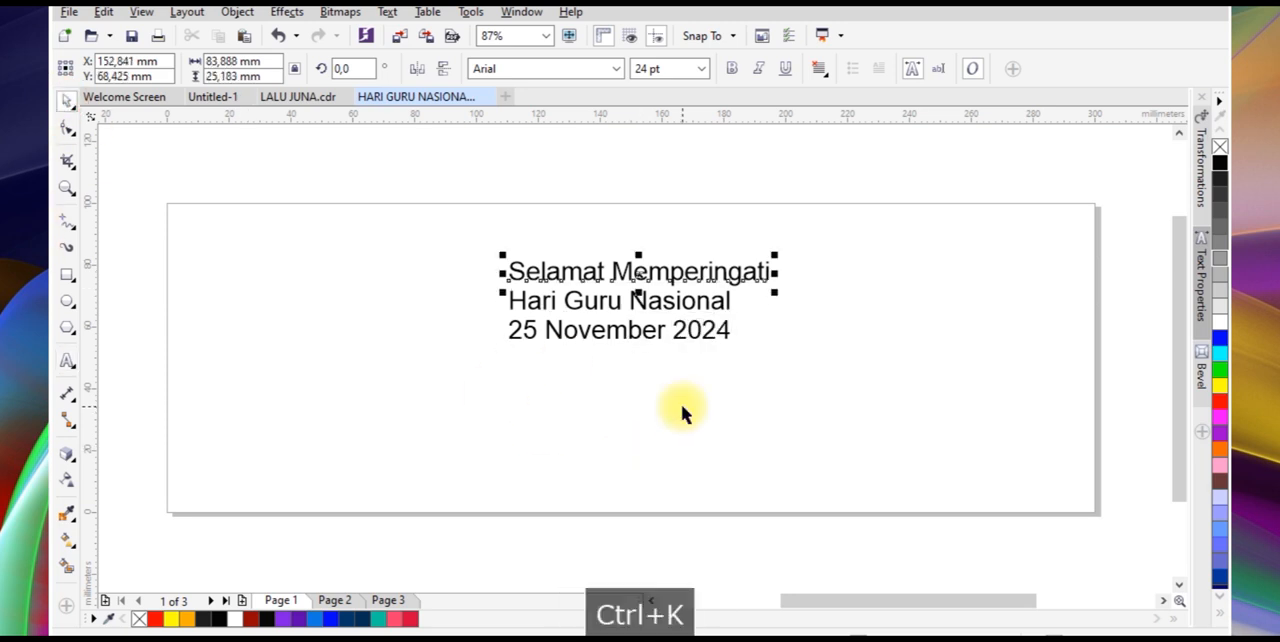
click(617, 70)
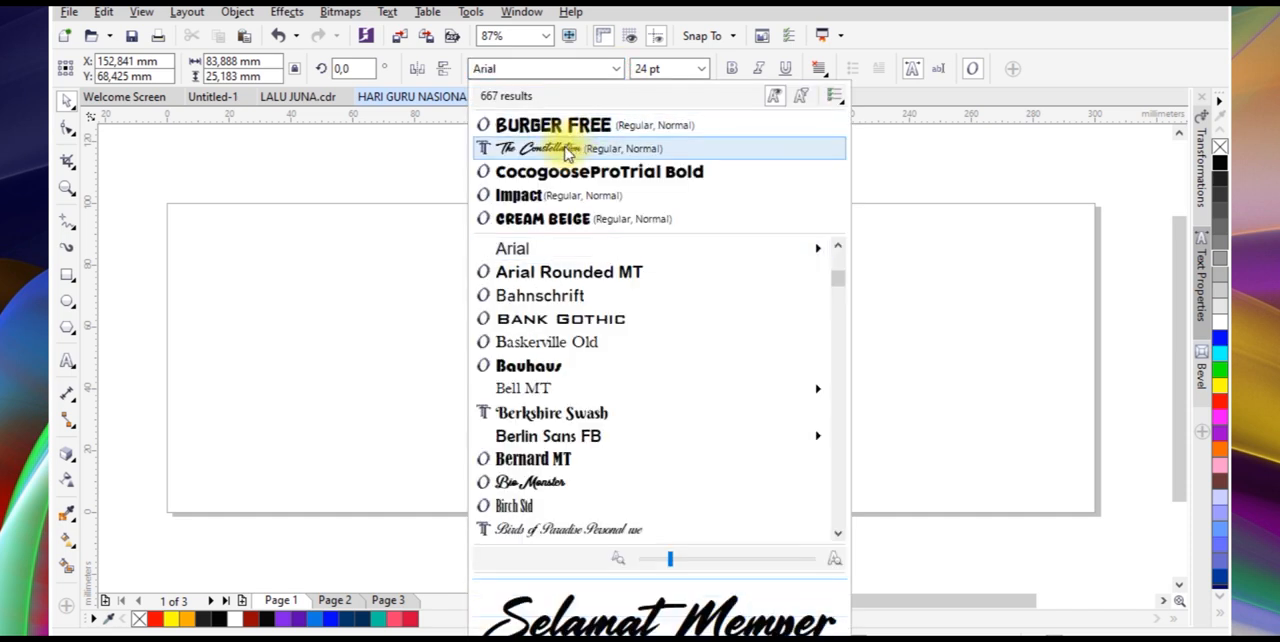
click(567, 151)
Set "Hari Guru Nasional" in the Impact font and the date line in Burger Free
click(711, 305)
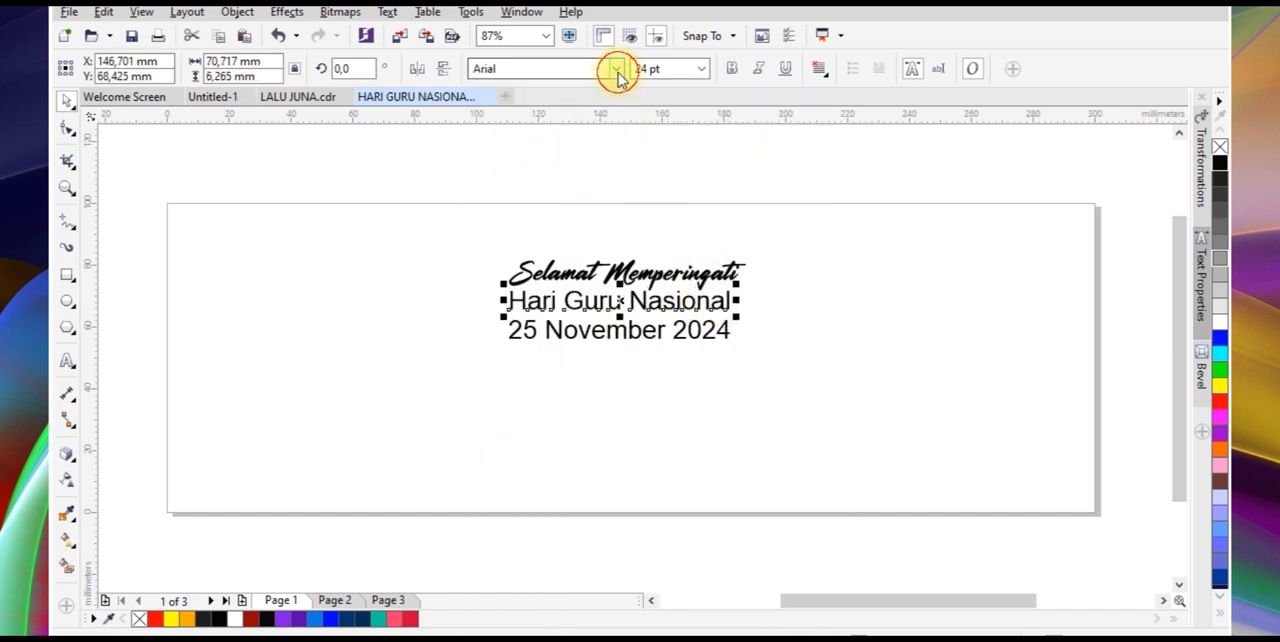
click(617, 70)
click(523, 194)
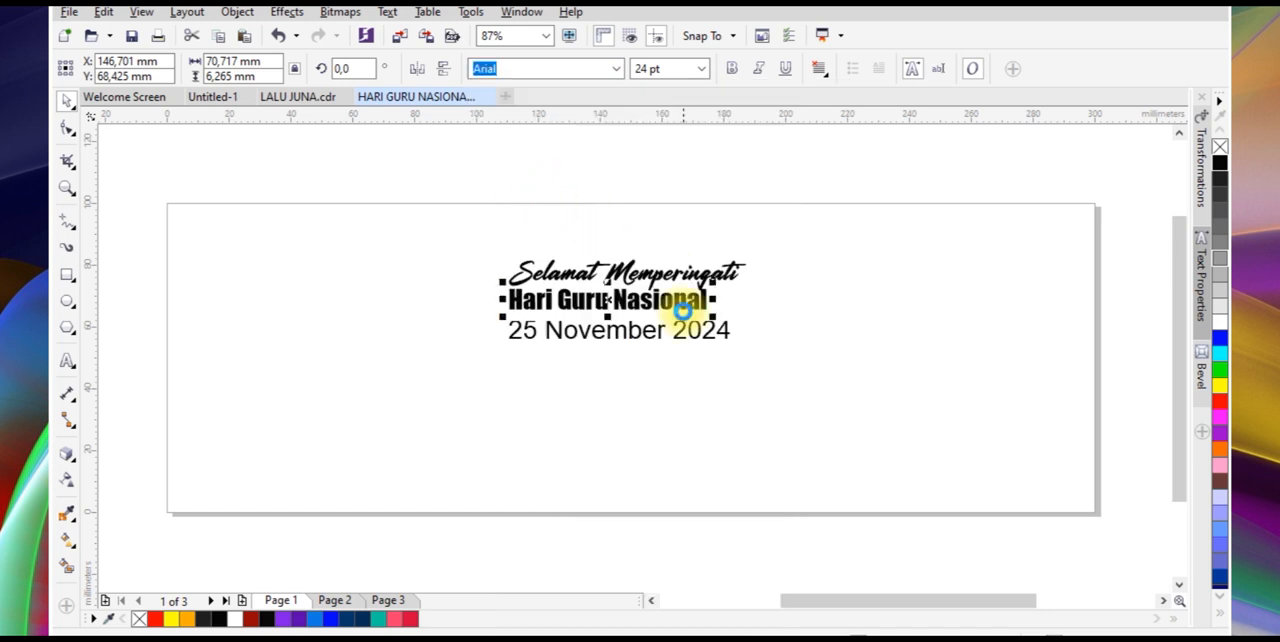
click(654, 333)
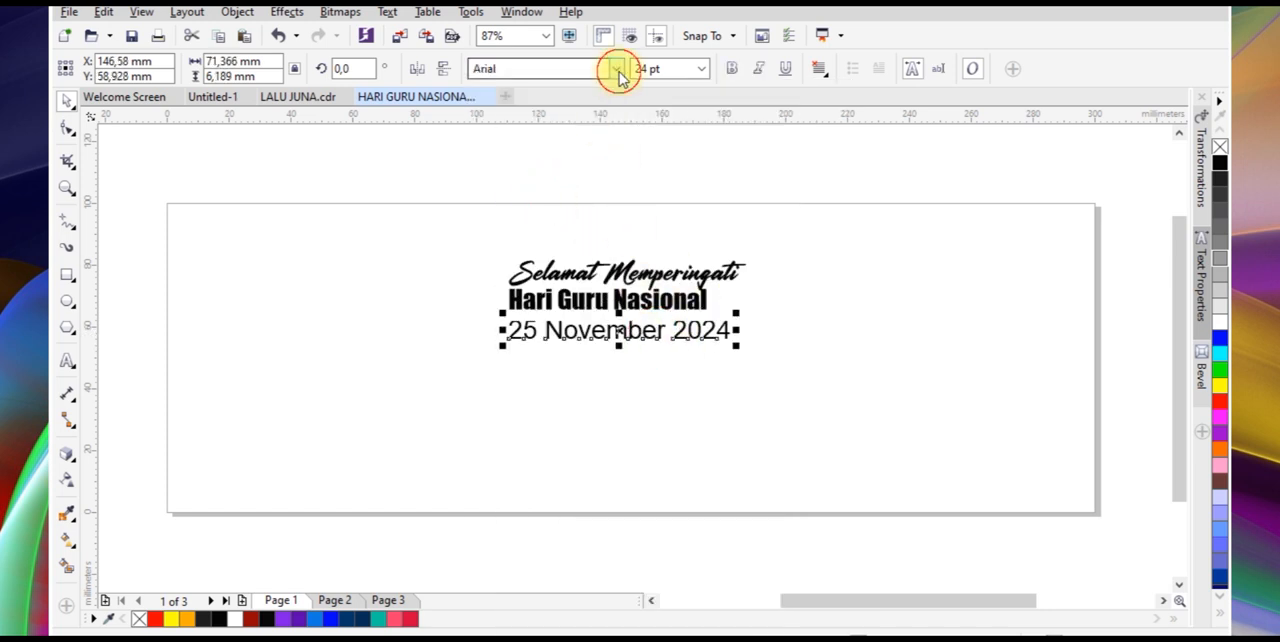
click(618, 70)
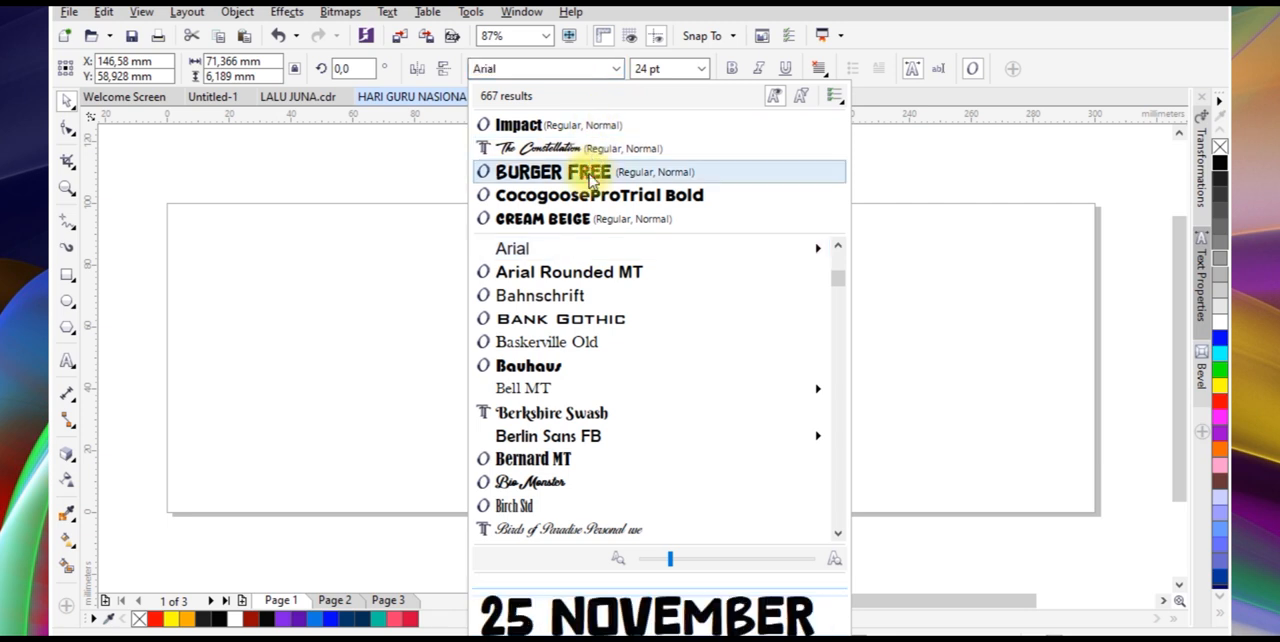
click(525, 171)
Enlarge the three text lines together to about 184 mm wide
drag(414, 186, 876, 423)
drag(504, 402, 336, 458)
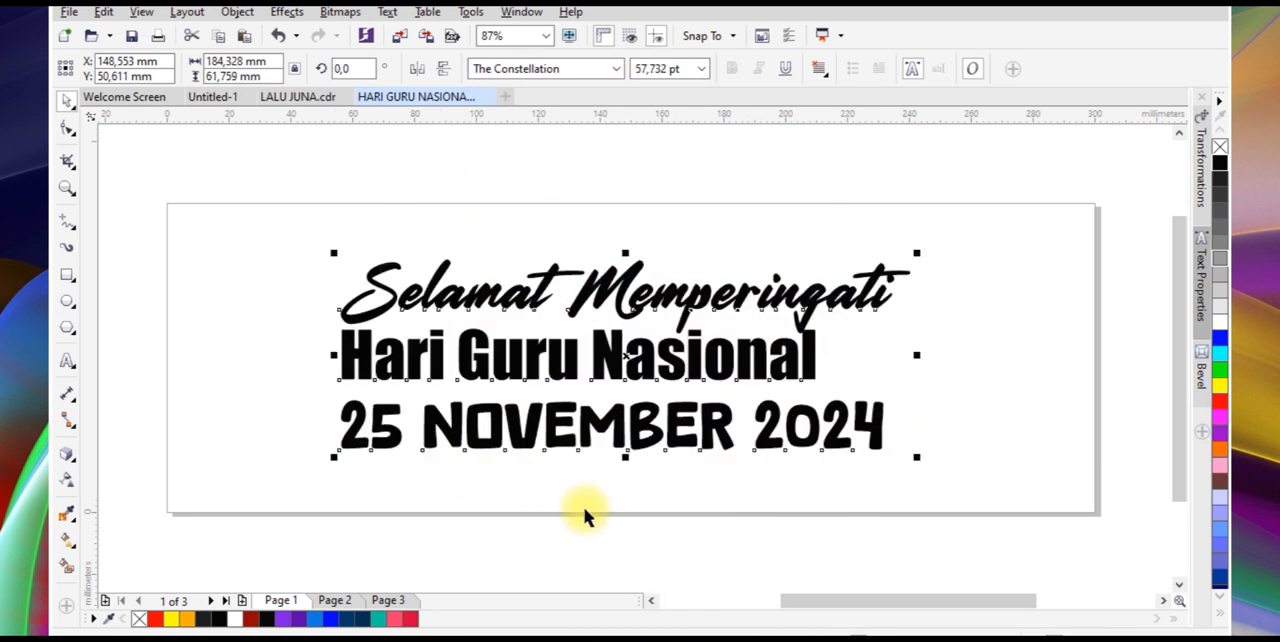
Shrink the date line and spread the three text lines vertically, with the greeting above the headline
drag(918, 458, 698, 457)
click(814, 497)
click(762, 437)
drag(688, 330, 700, 286)
drag(697, 351, 700, 365)
Change all of "Hari Guru Nasional" to UPPERCASE
click(66, 361)
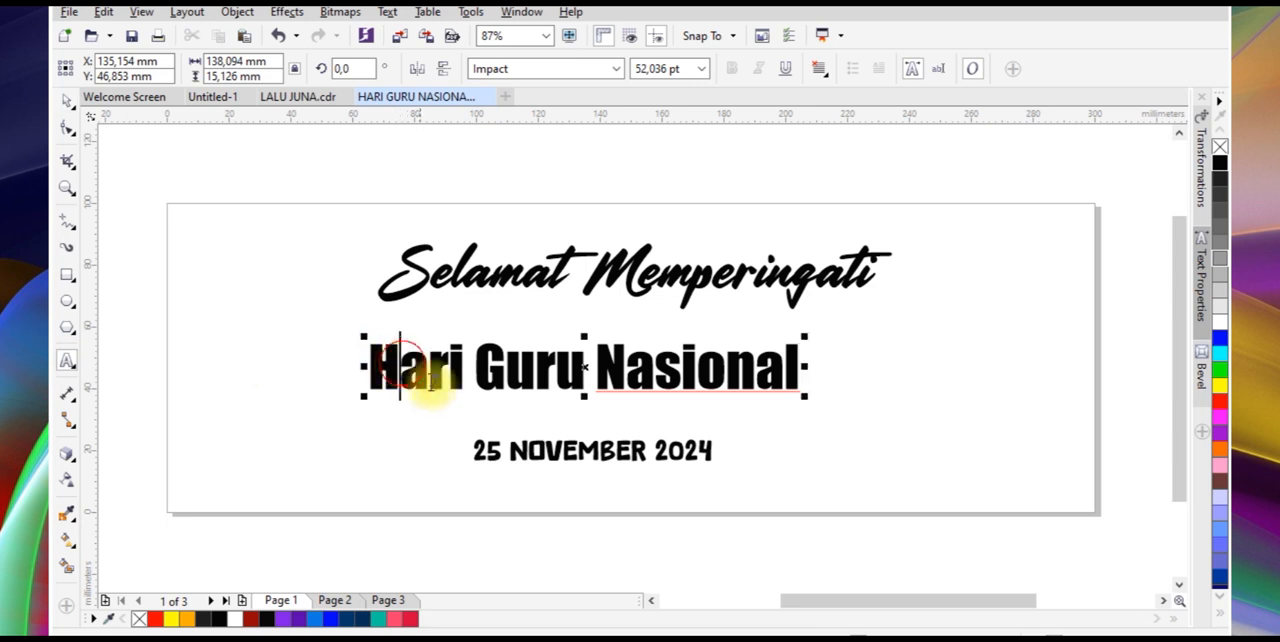
key(ctrl+a)
key(shift+F3)
click(518, 310)
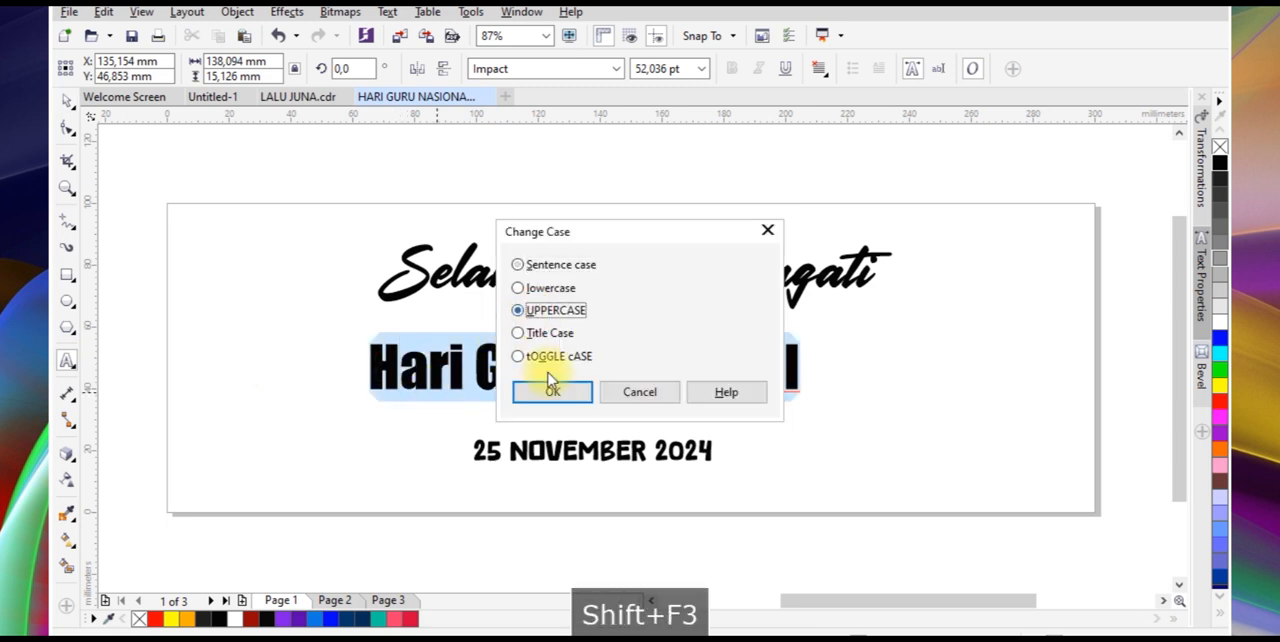
click(552, 391)
Enlarge the "HARI GURU NASIONAL" headline to about 219 mm wide between the greeting and the date
click(68, 101)
drag(845, 397, 929, 454)
drag(915, 404, 927, 440)
click(790, 520)
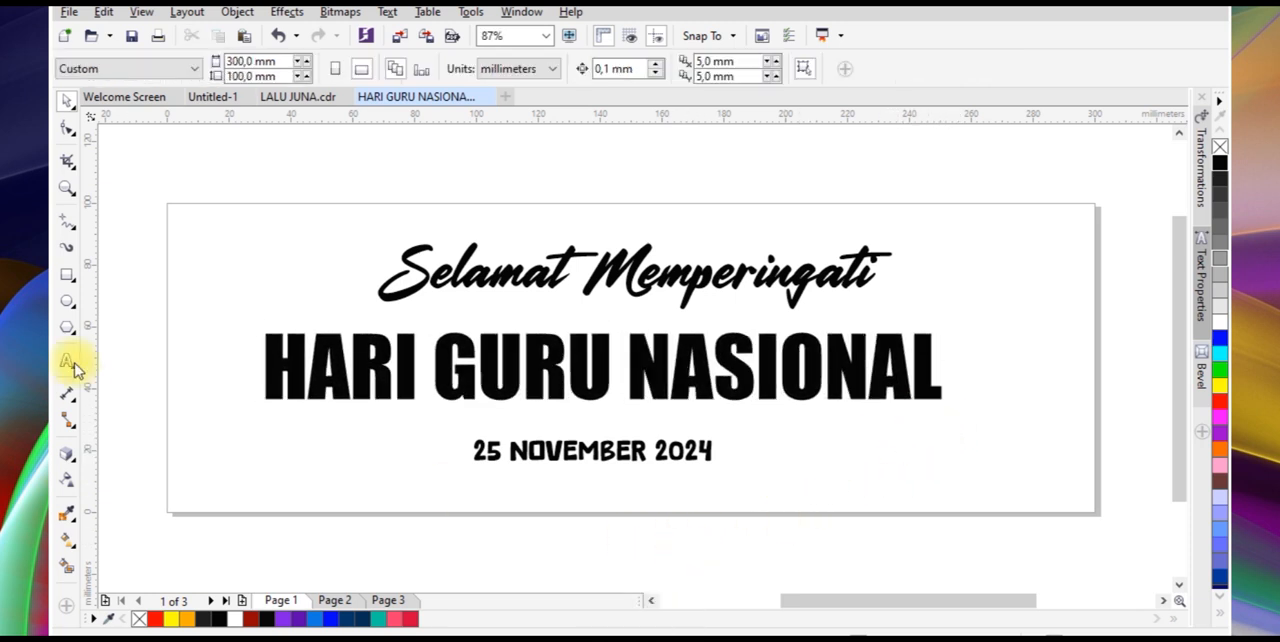
Add a page-sized 300 x 100 mm rectangle without an outline and centre the headline horizontally on it
double_click(70, 272)
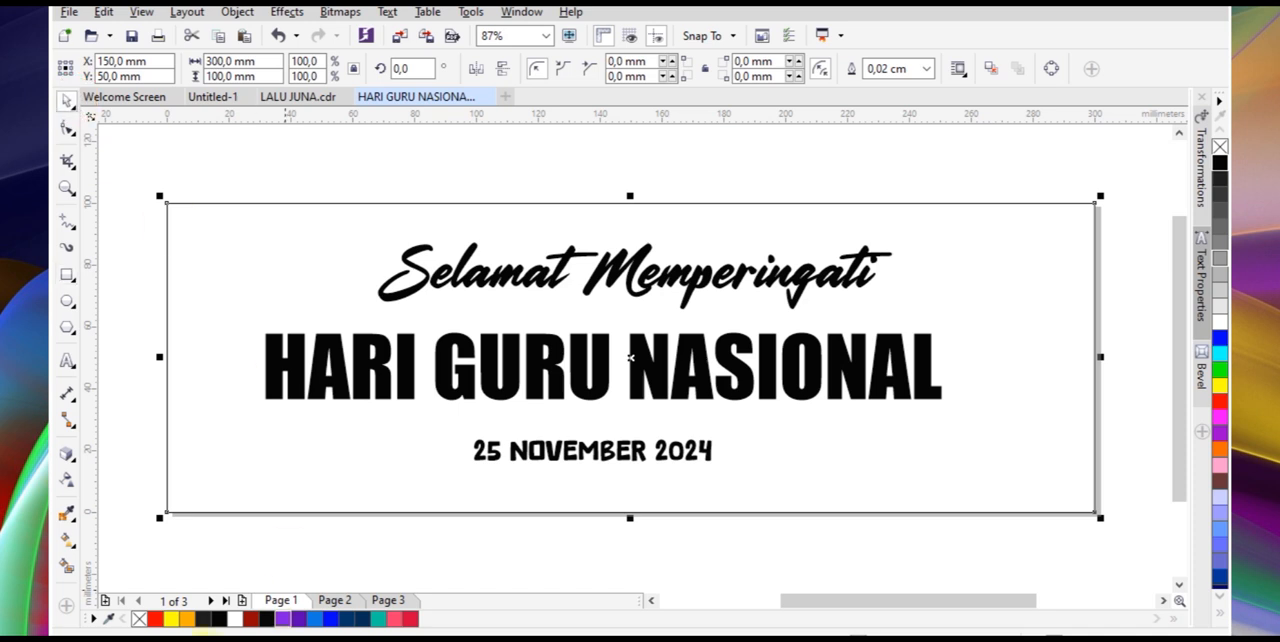
right_click(140, 619)
click(355, 372)
shift+click(519, 520)
key(c)
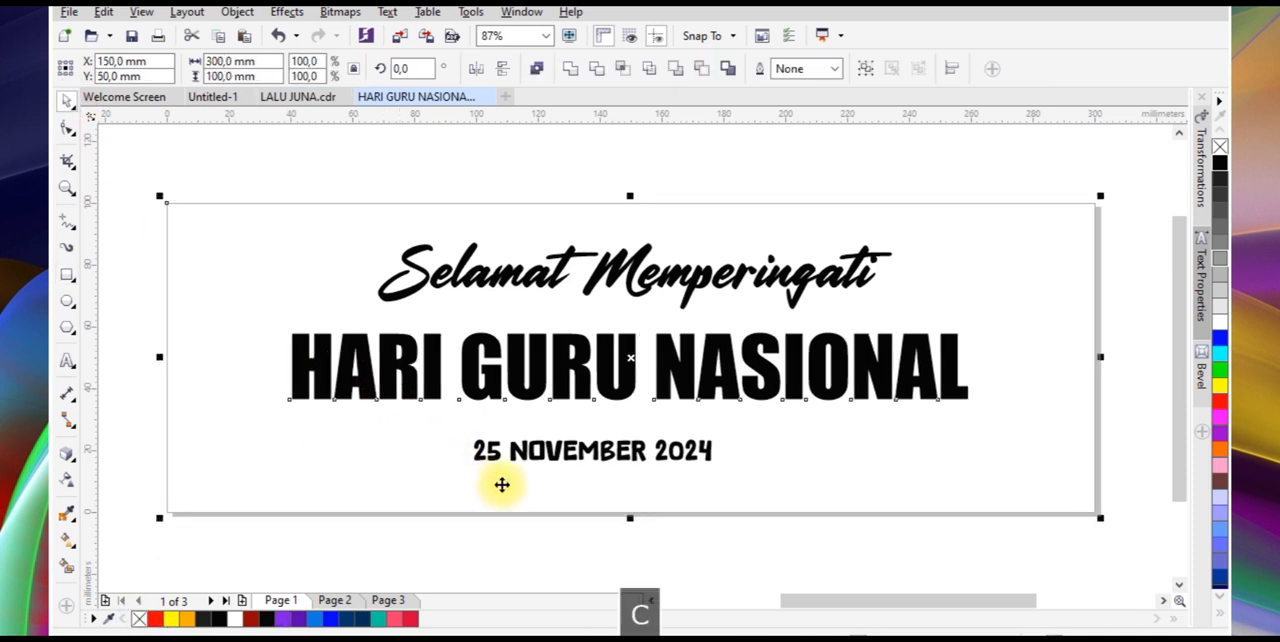
Apply a free-form Envelope to the headline and delete the middle nodes of its upper and lower edges
click(567, 398)
click(72, 462)
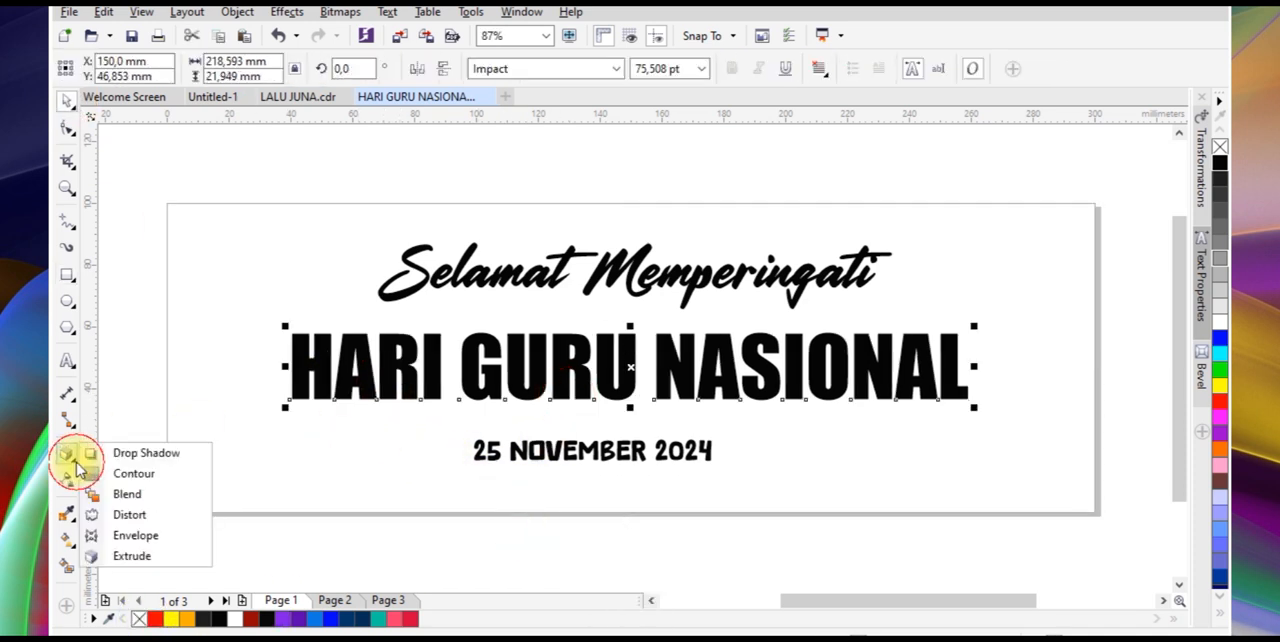
click(150, 537)
scroll(580, 330, up, 3)
click(548, 259)
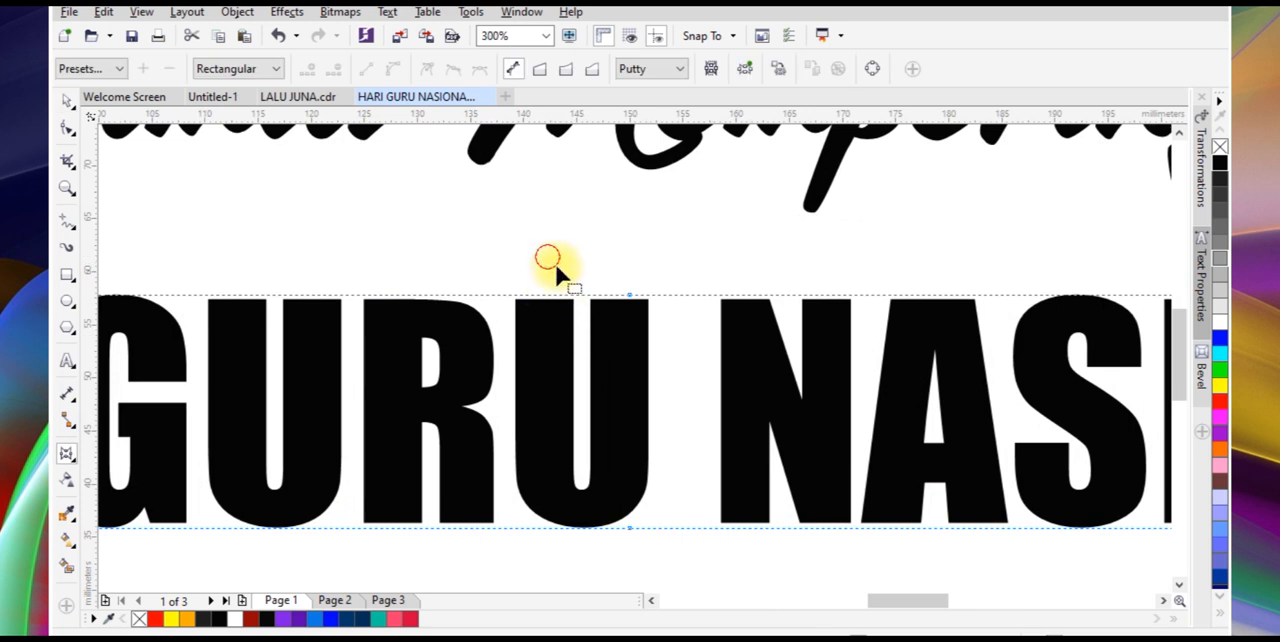
drag(716, 536, 717, 539)
key(Delete)
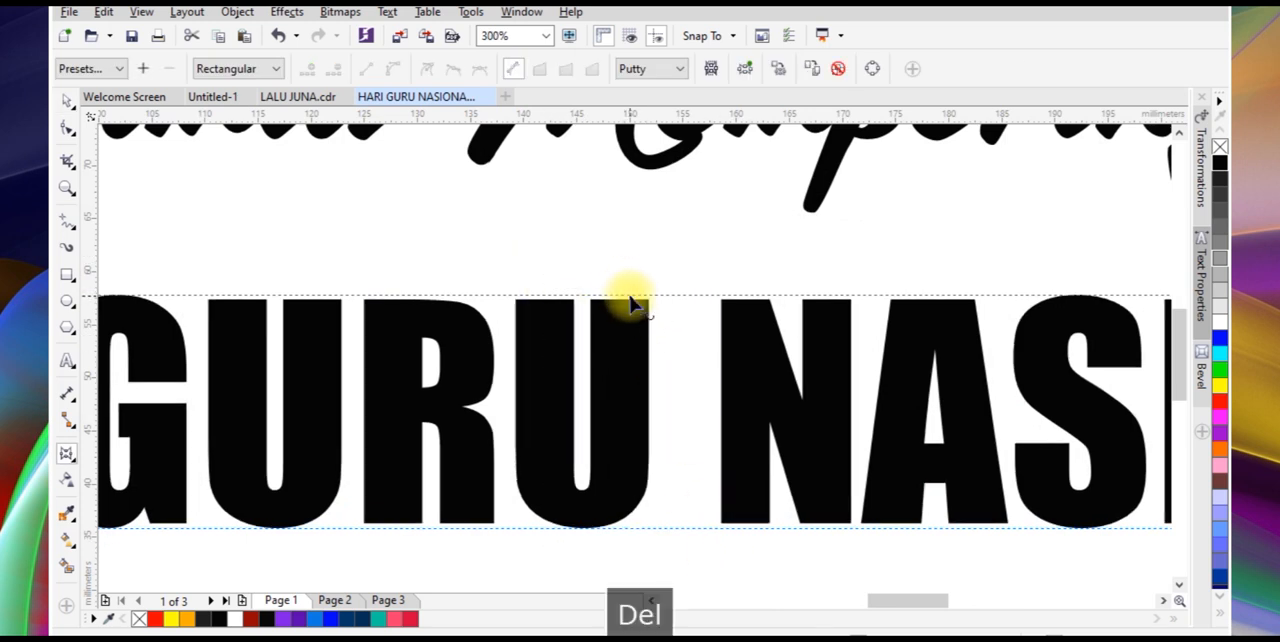
Bend the envelope's upper and lower edges upward at the middle, arching the headline to about 26 mm tall
drag(630, 298, 630, 271)
drag(631, 529, 630, 516)
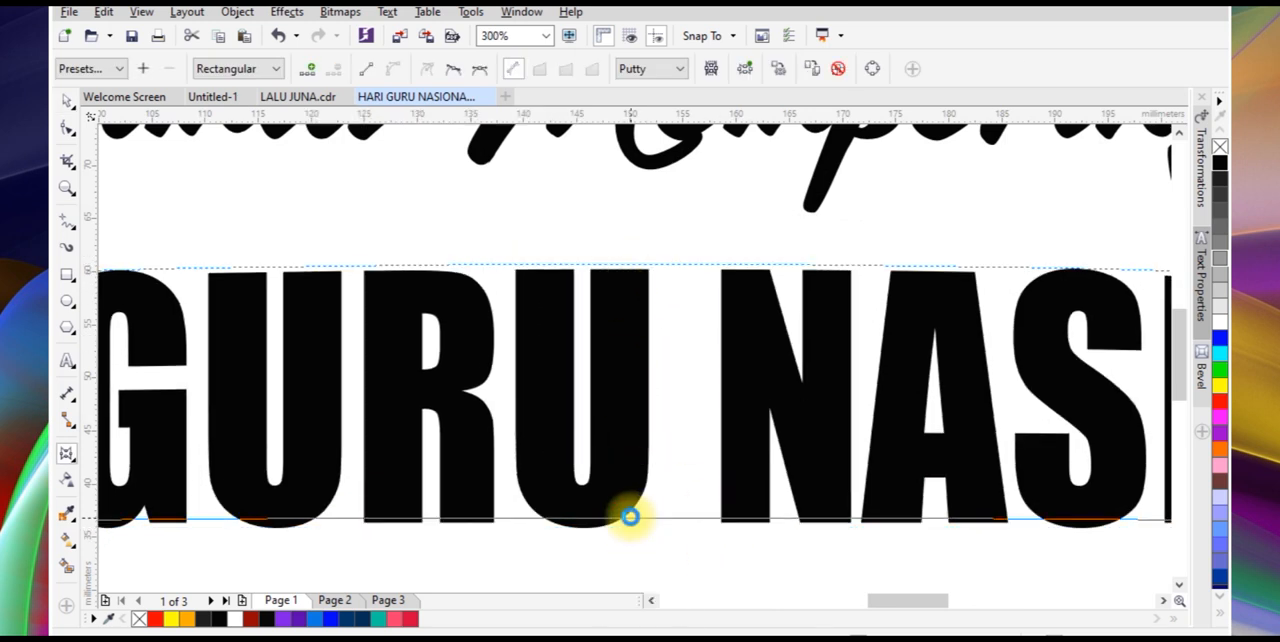
drag(630, 264, 631, 245)
drag(629, 516, 622, 505)
scroll(655, 396, down, 1)
key(space)
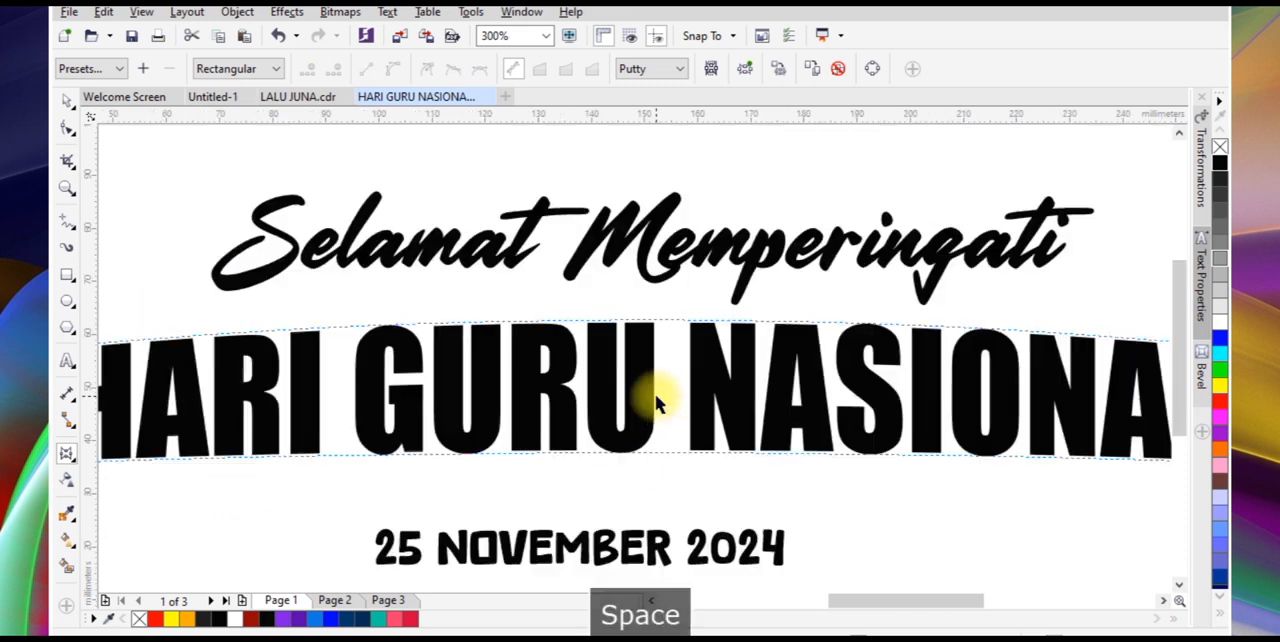
scroll(655, 400, down, 1)
scroll(714, 395, down, 1)
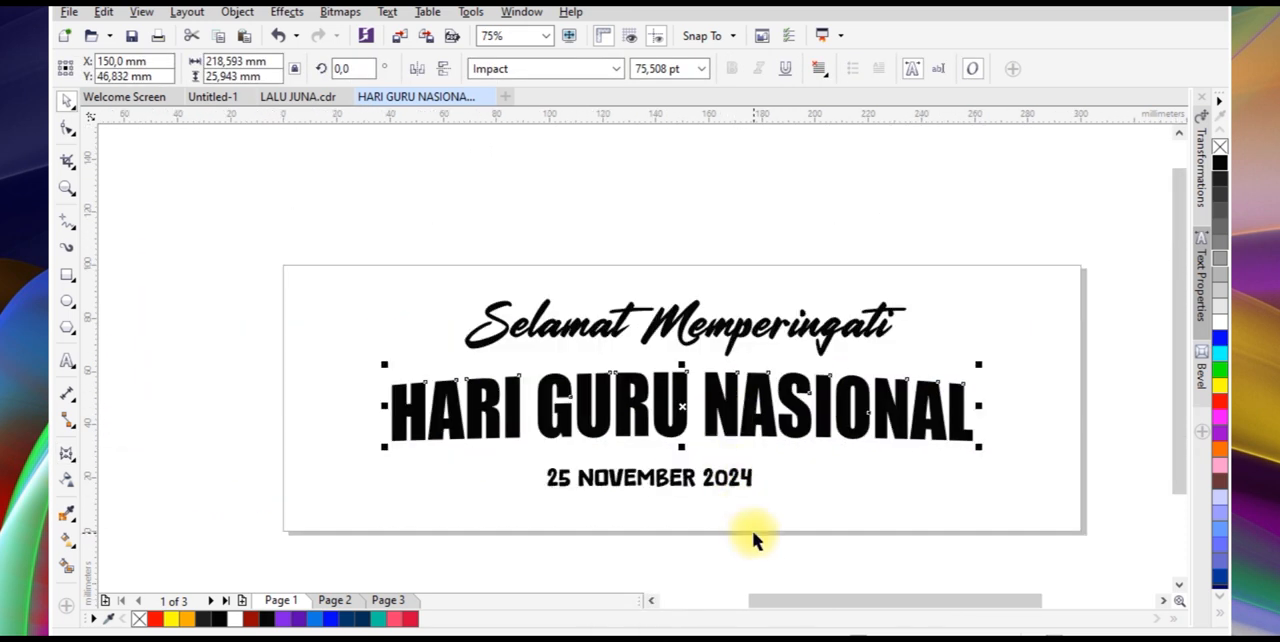
Centre the arched headline horizontally on the page-sized rectangle
shift+click(791, 514)
key(c)
click(764, 556)
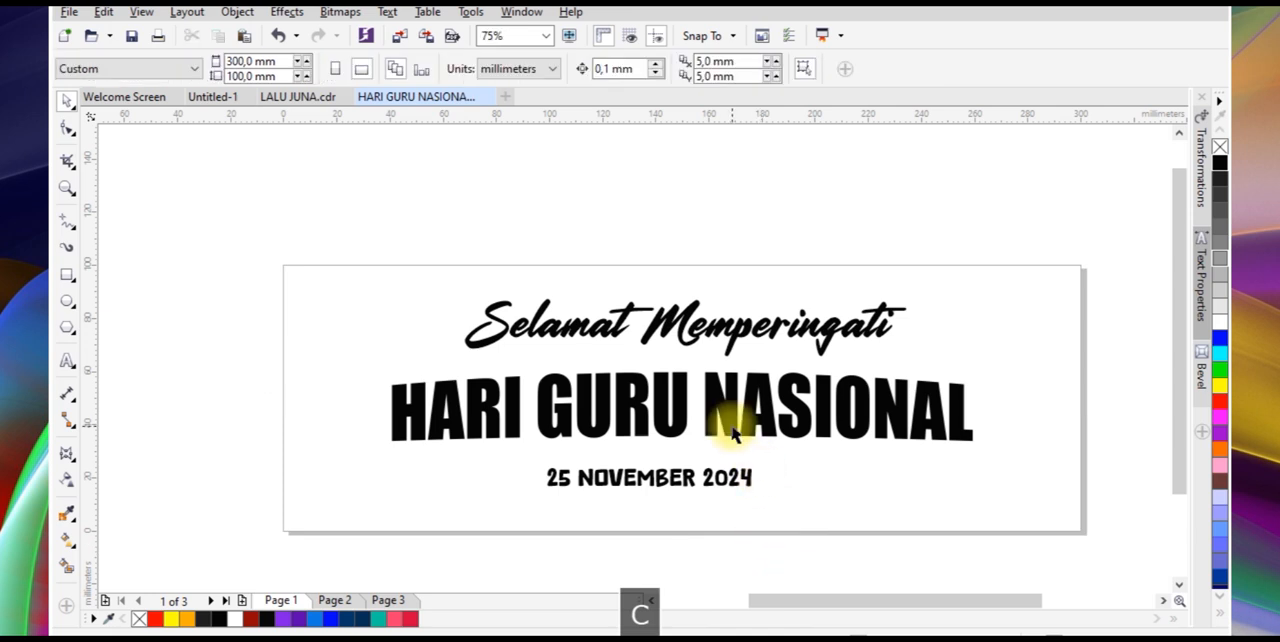
click(727, 424)
scroll(669, 422, up, 1)
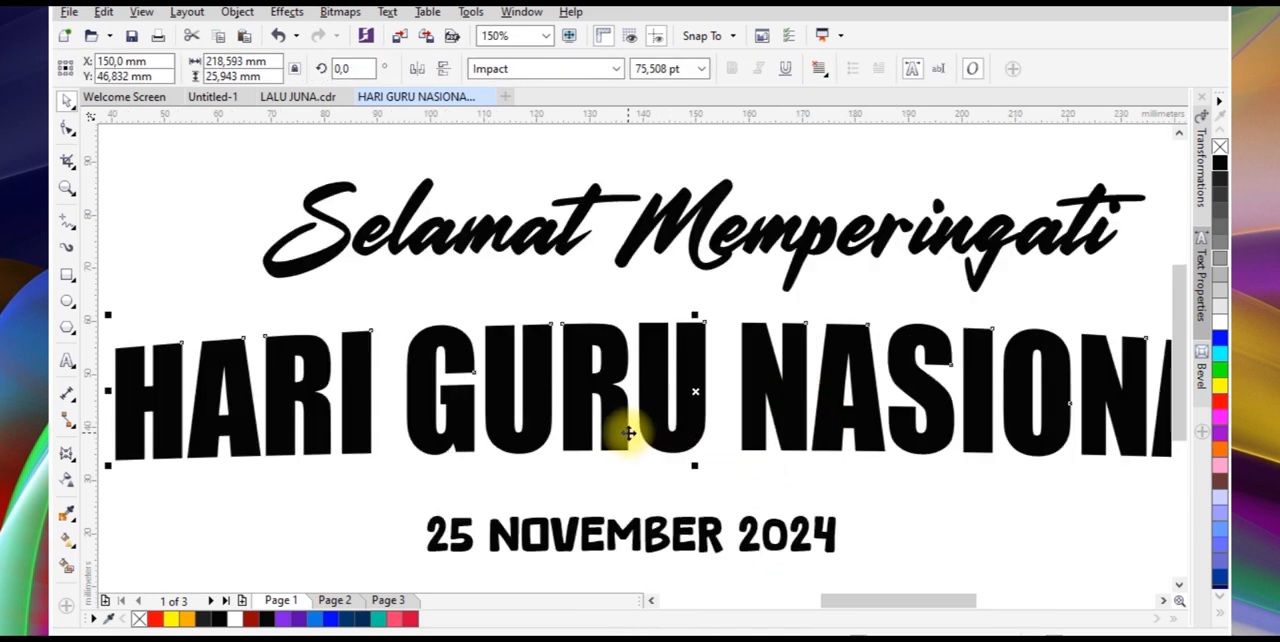
scroll(622, 430, down, 1)
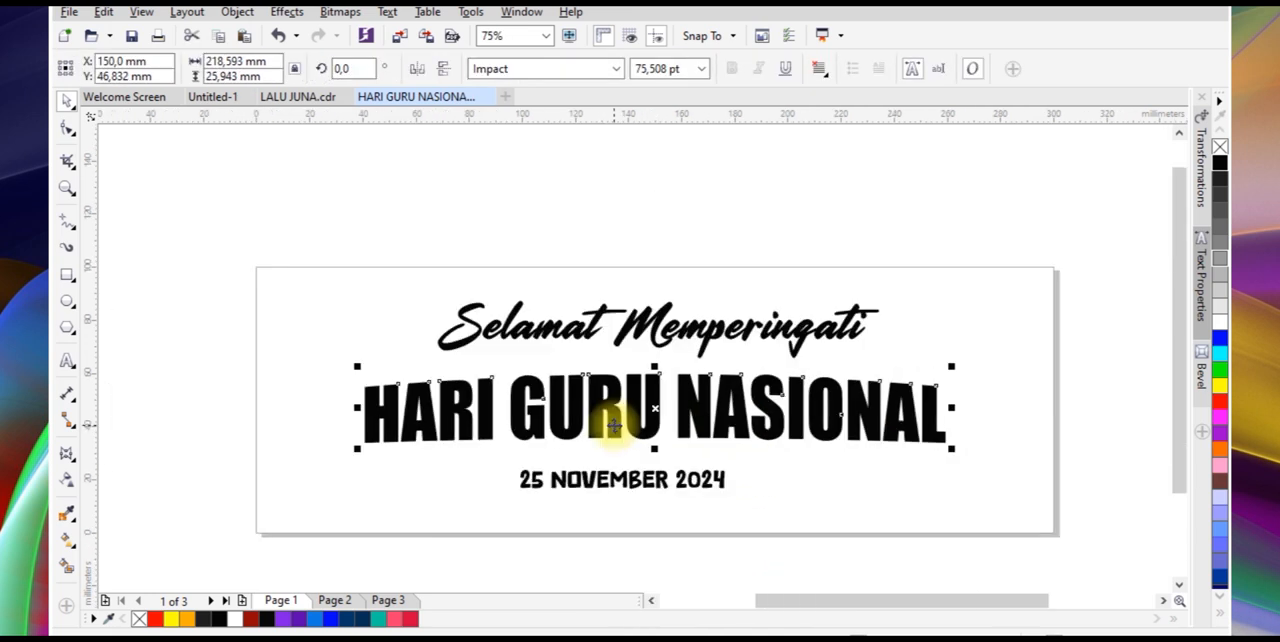
click(585, 562)
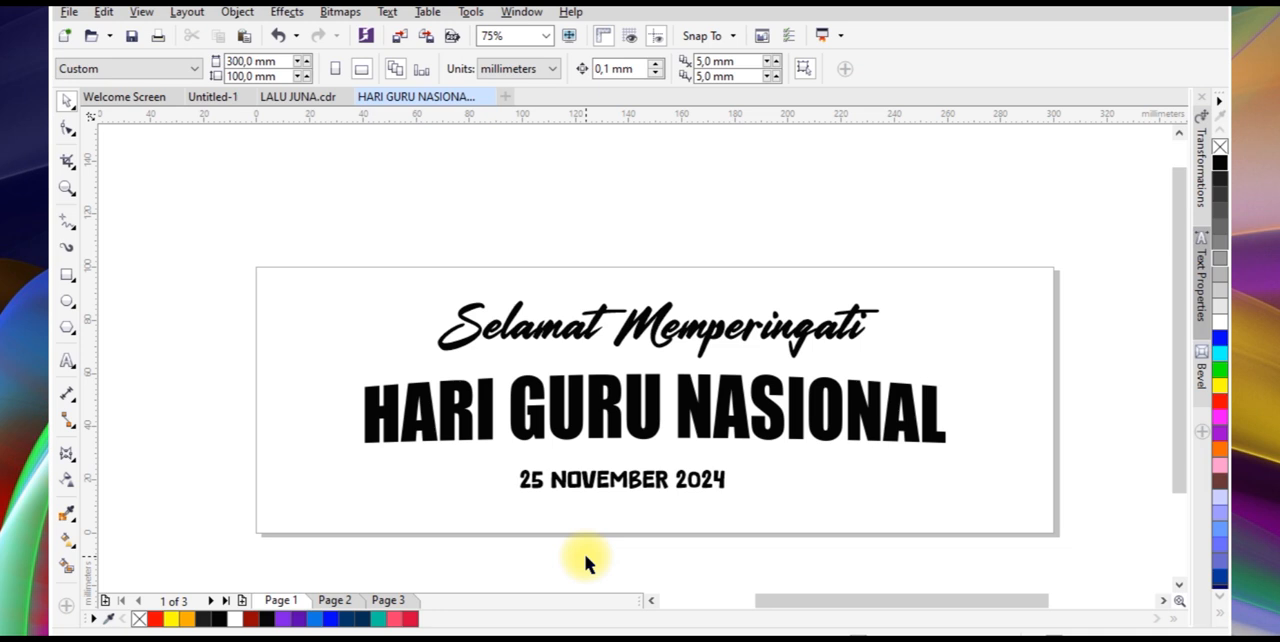
On Page 2, select the logos, teacher illustrations and background image and move them off the page to its left
click(335, 600)
scroll(620, 359, down, 1)
drag(549, 286, 684, 466)
drag(419, 438, 371, 440)
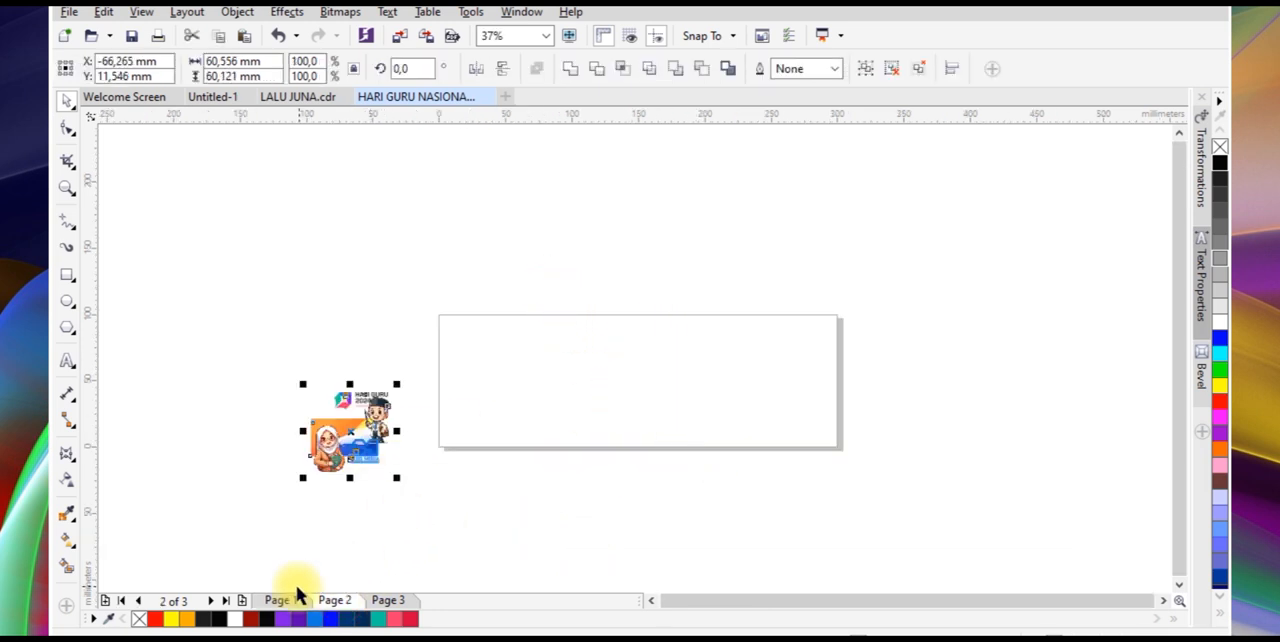
On Page 1, select the group of graphics beside the page and move it to about X -41 mm, Y 13 mm
click(285, 600)
drag(287, 370, 398, 500)
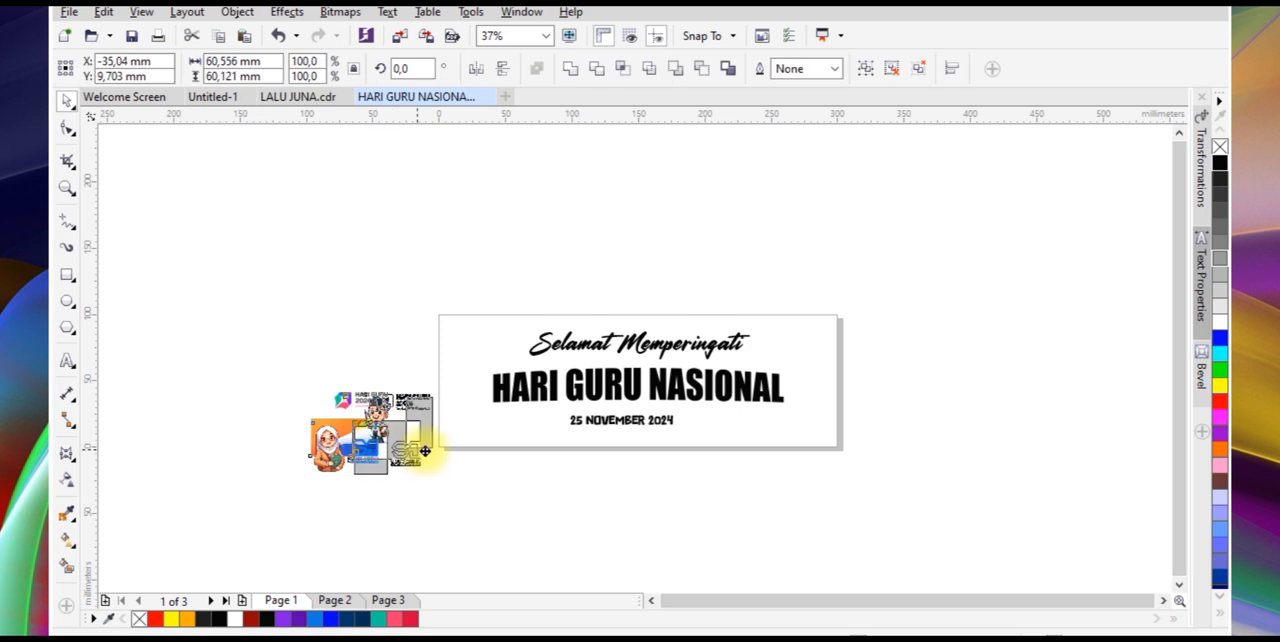
scroll(470, 445, up, 1)
drag(389, 426, 360, 415)
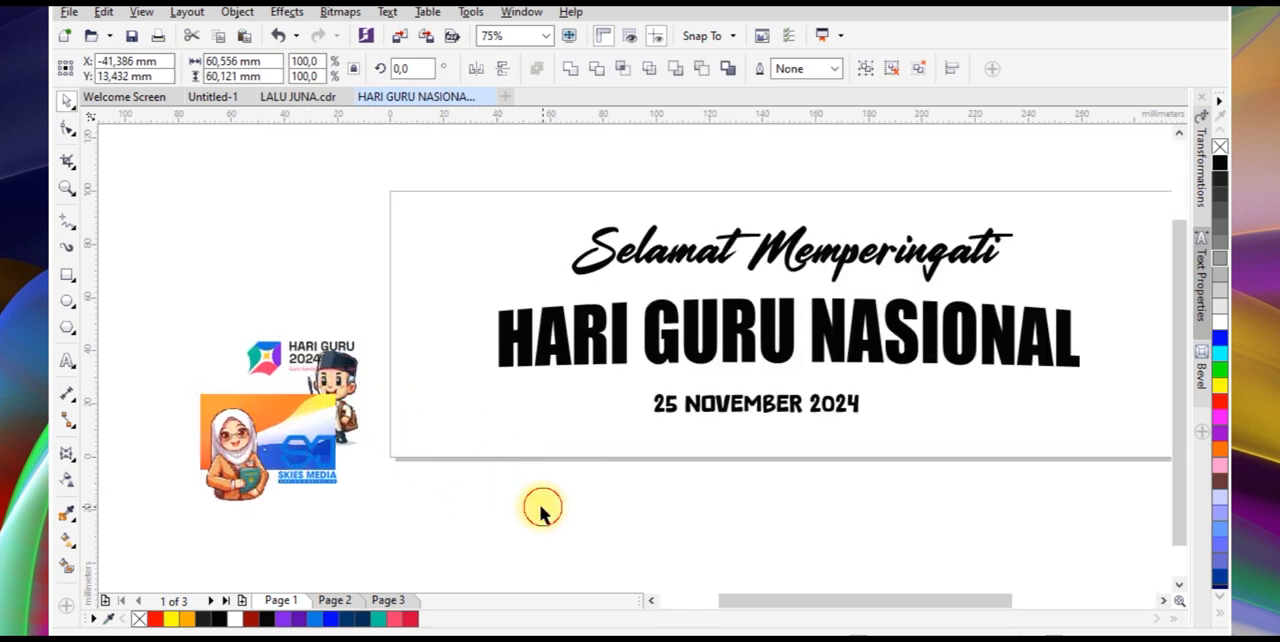
Add an outside contour around the HARI GURU NASIONAL headline and break the contour group apart
click(543, 508)
click(543, 349)
click(70, 456)
click(106, 468)
scroll(490, 320, up, 3)
drag(505, 323, 490, 273)
right_click(491, 273)
click(520, 229)
key(space)
Fill the headline text pink and its separated contour teal
click(512, 313)
click(394, 619)
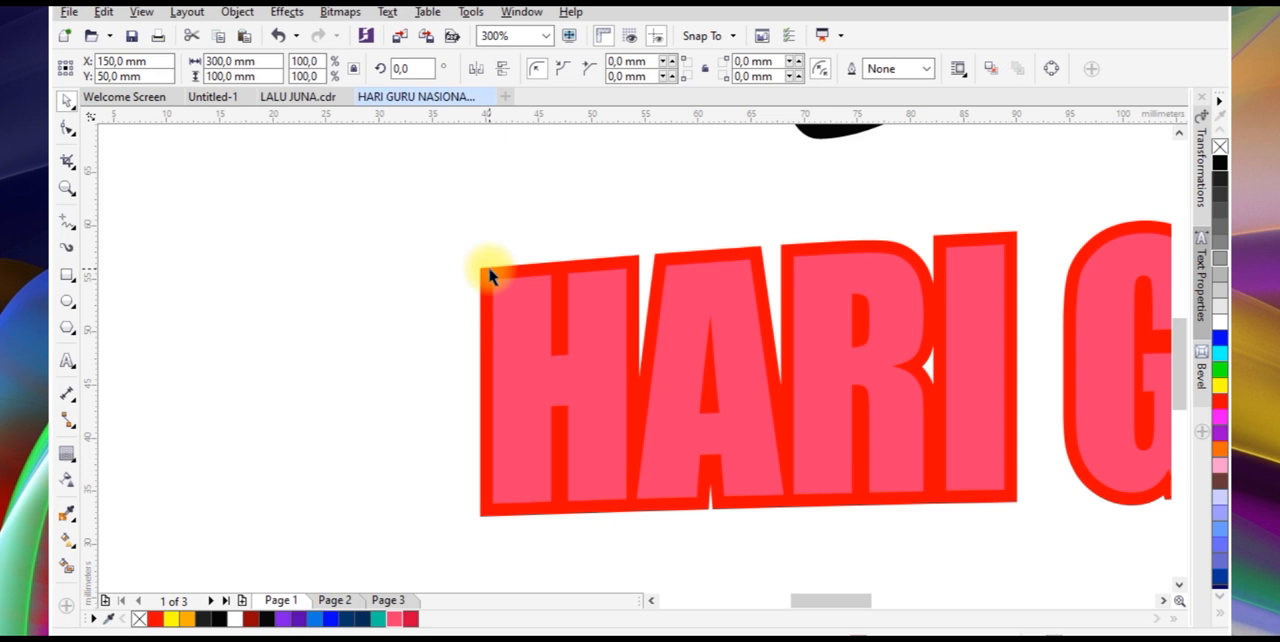
click(490, 276)
click(397, 619)
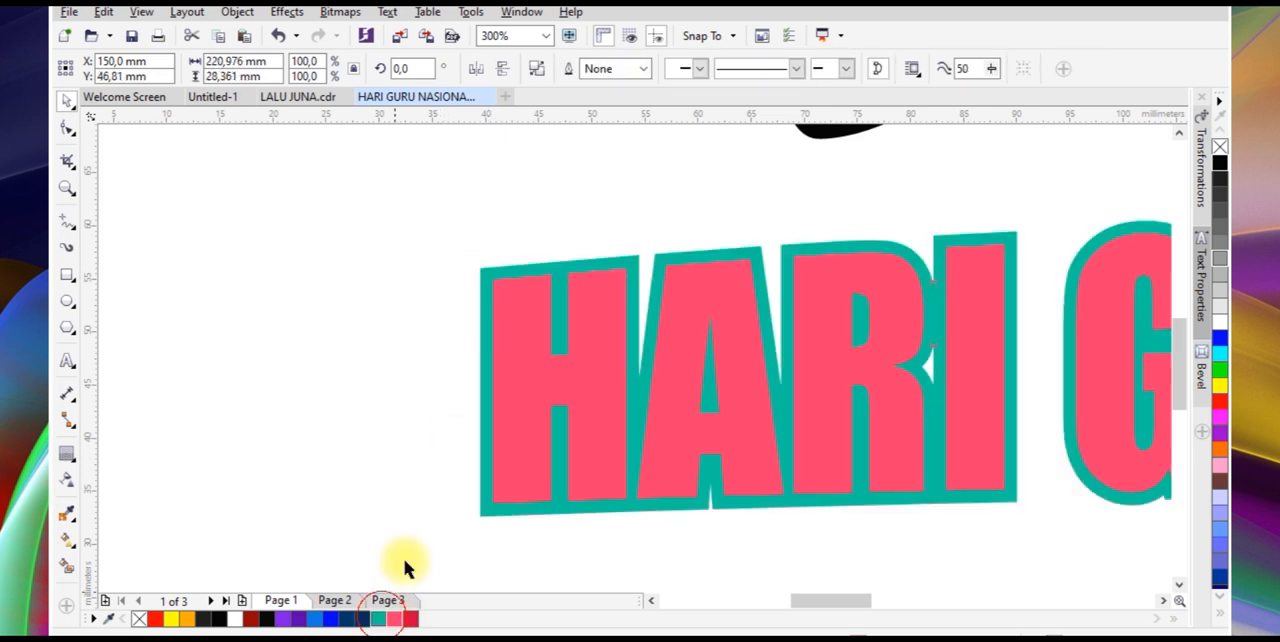
Add a second outside contour of about 1.04 mm around the teal outline and break it apart
click(435, 275)
click(486, 285)
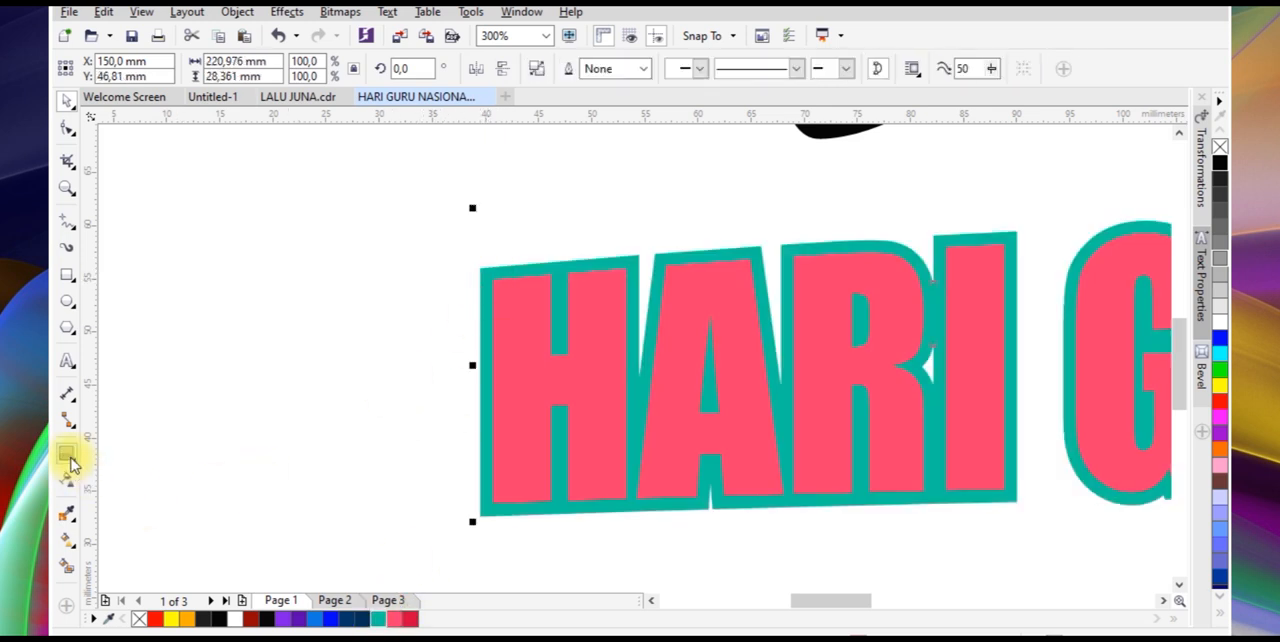
click(67, 455)
scroll(489, 270, up, 2)
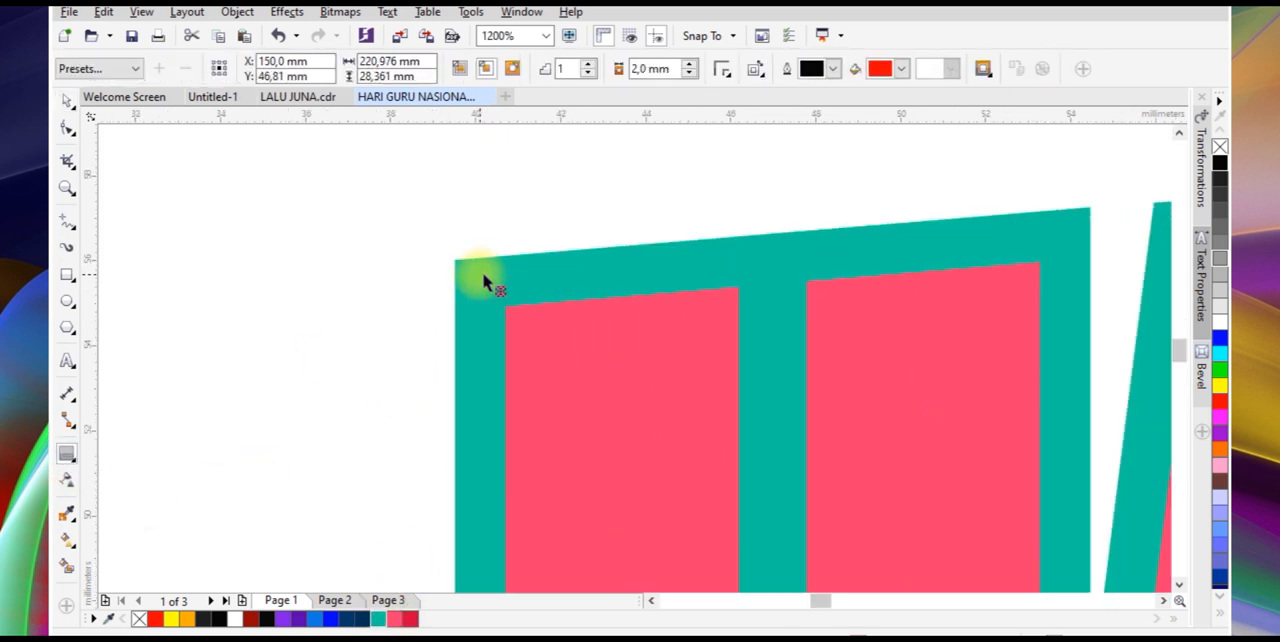
drag(413, 200, 411, 198)
scroll(432, 214, down, 1)
right_click(436, 227)
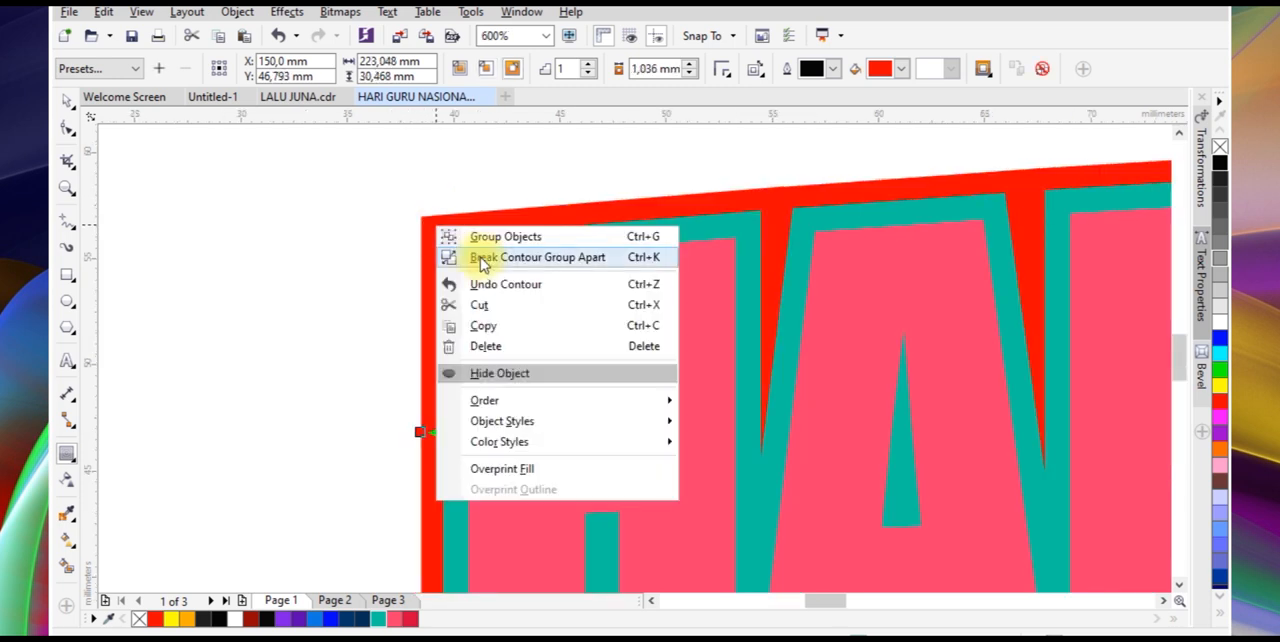
click(480, 258)
key(space)
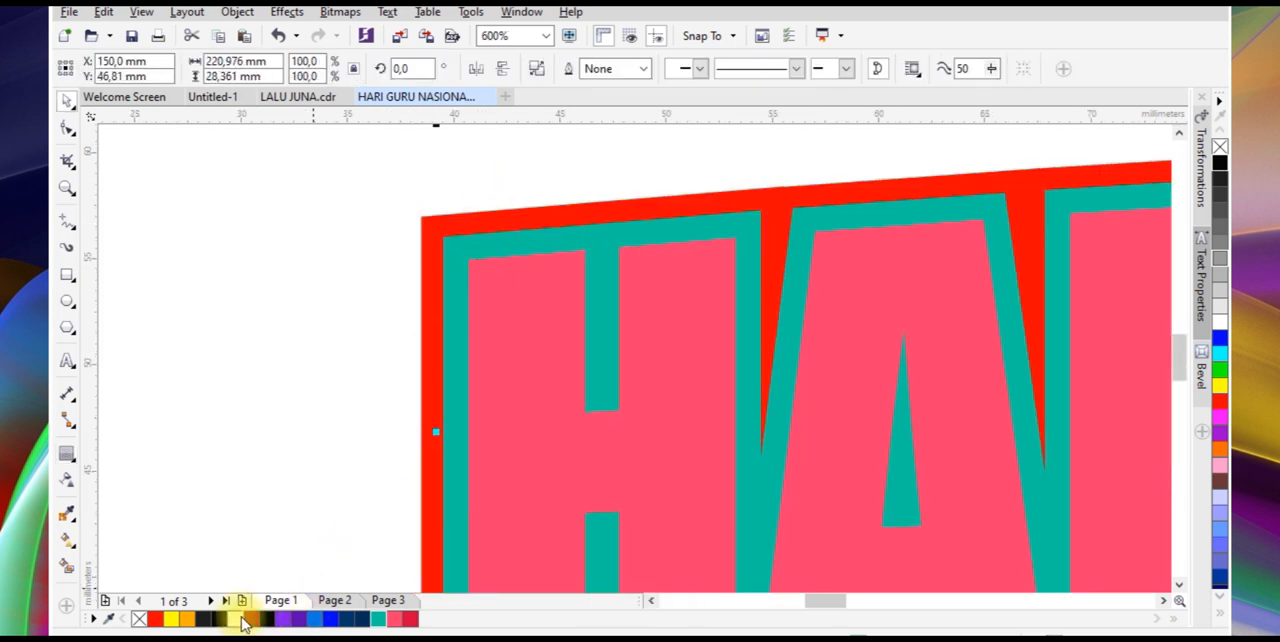
Fill the headline's inner outline white and its outer outline teal
click(226, 618)
click(430, 296)
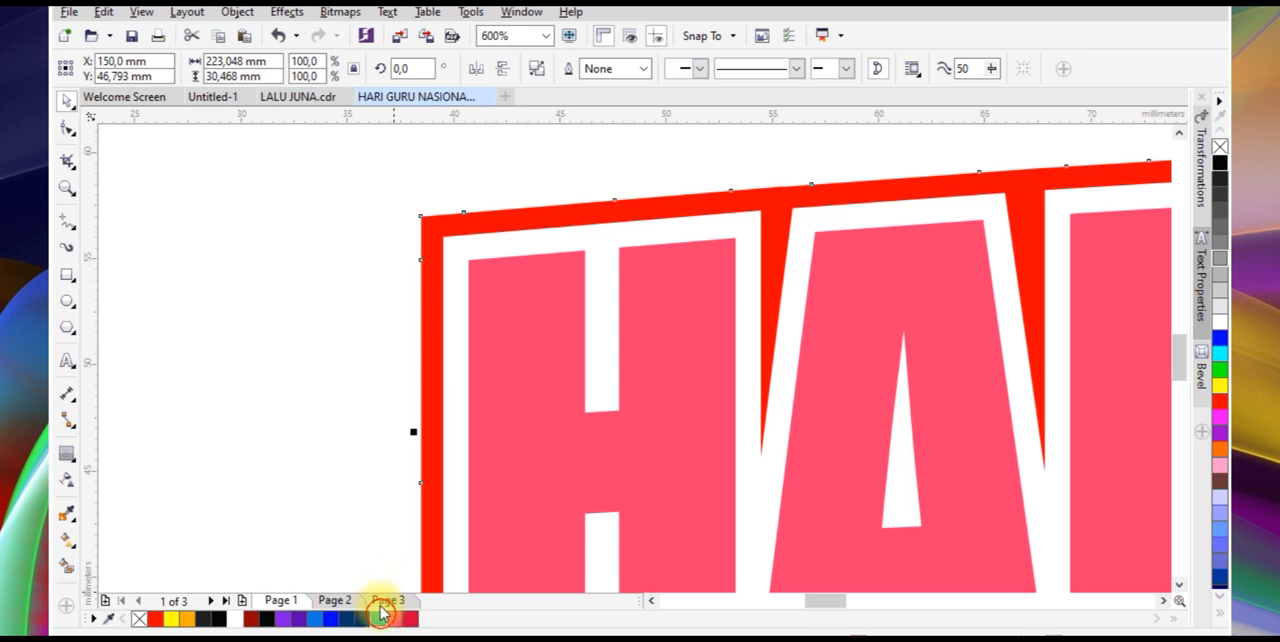
click(380, 616)
scroll(471, 251, down, 4)
scroll(697, 294, up, 2)
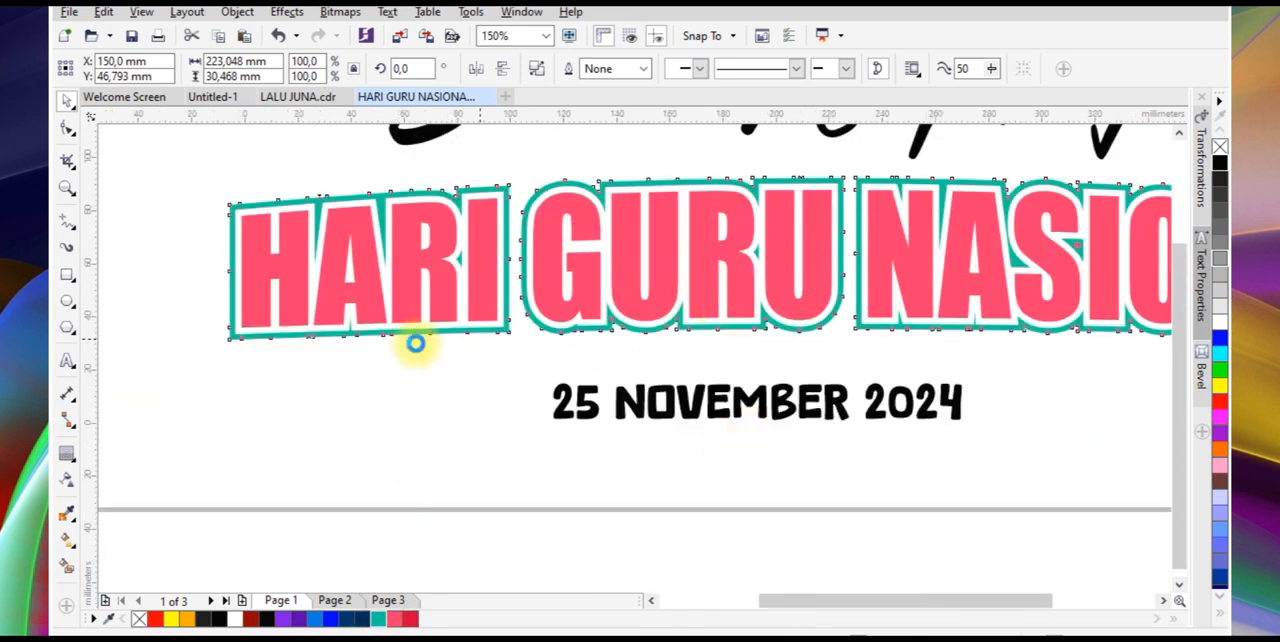
Draw an ellipse about 270 mm wide over the headline's lower half, reduce its height and centre it horizontally with the headline
scroll(415, 343, down, 2)
click(64, 300)
drag(300, 476, 1022, 287)
key(space)
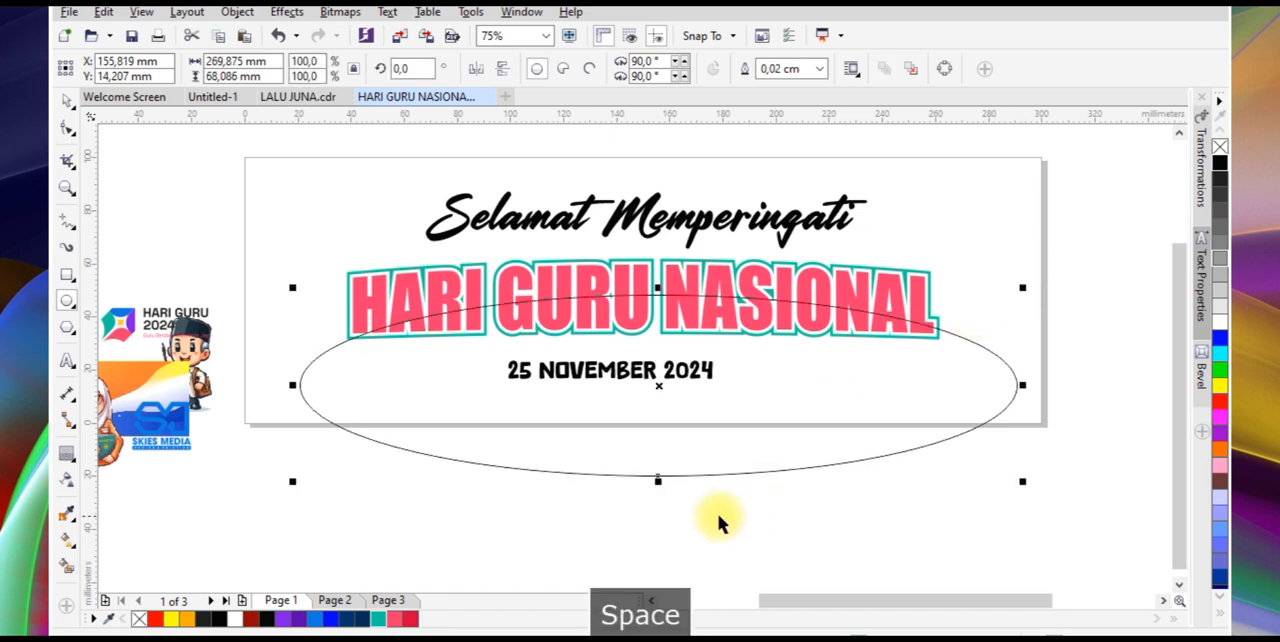
drag(662, 483, 661, 437)
key(space)
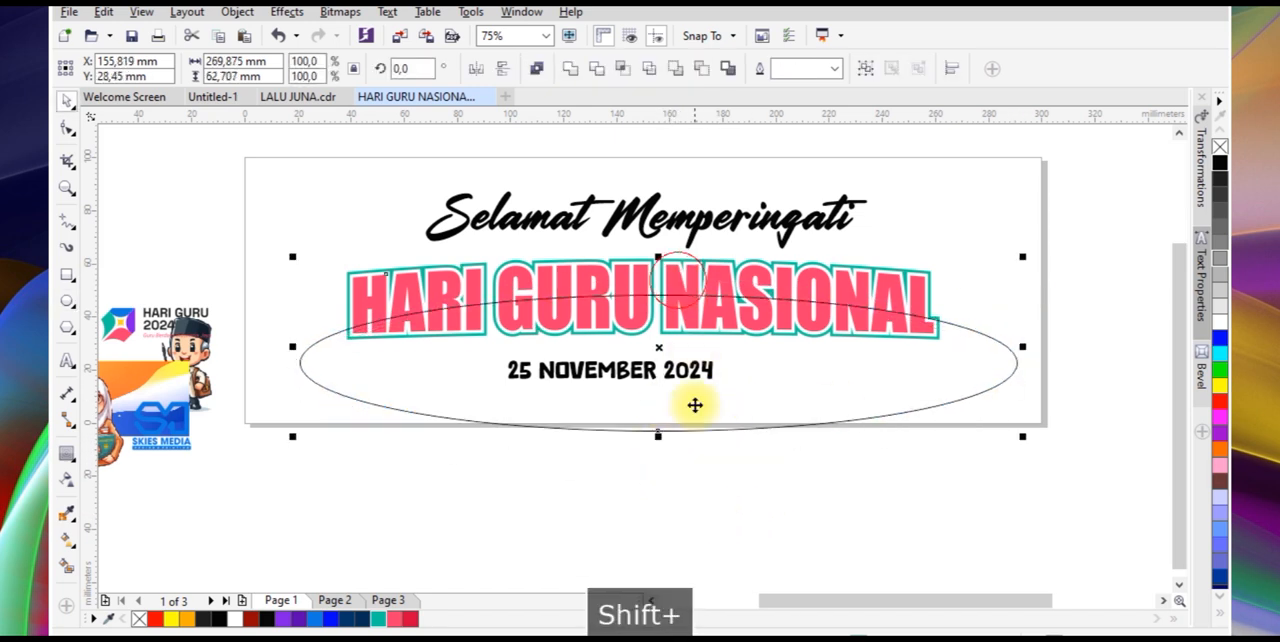
key(c)
Widen the ellipse symmetrically to the 300 mm page width and flatten it so its upper curve crosses the headline's middle
drag(1008, 364, 1050, 363)
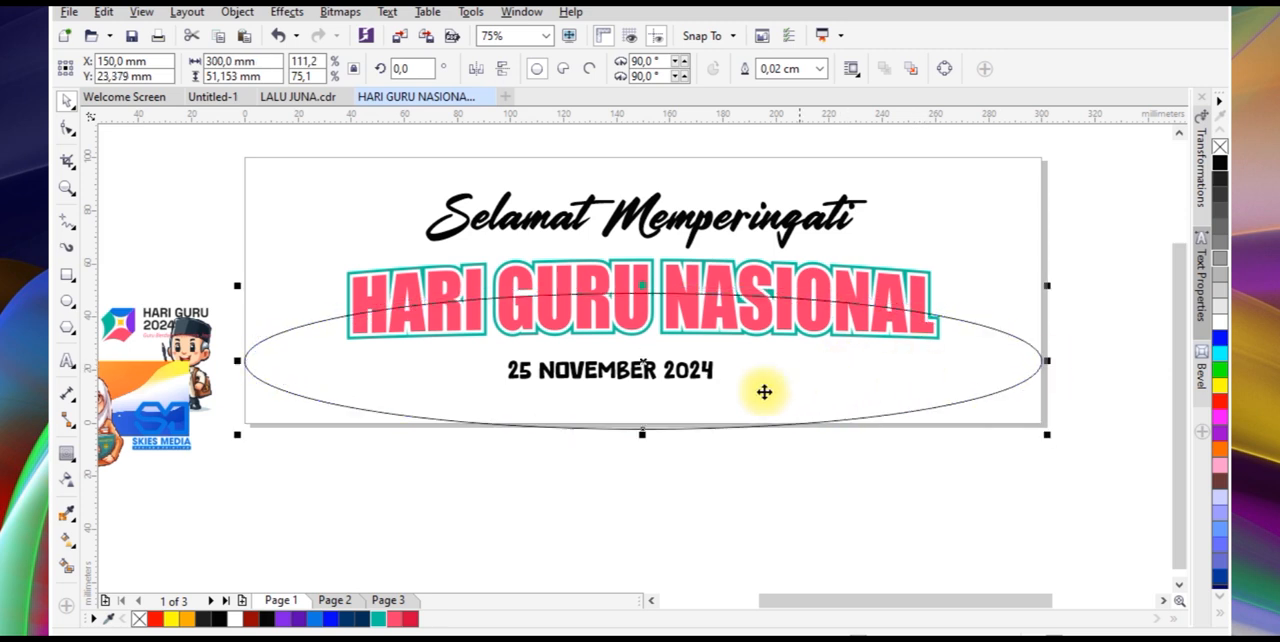
drag(643, 430, 654, 403)
scroll(655, 370, up, 2)
drag(654, 344, 658, 355)
Intersect the ellipse with the headline text, delete the ellipse and fill the resulting lower letter parts crimson
shift+click(631, 218)
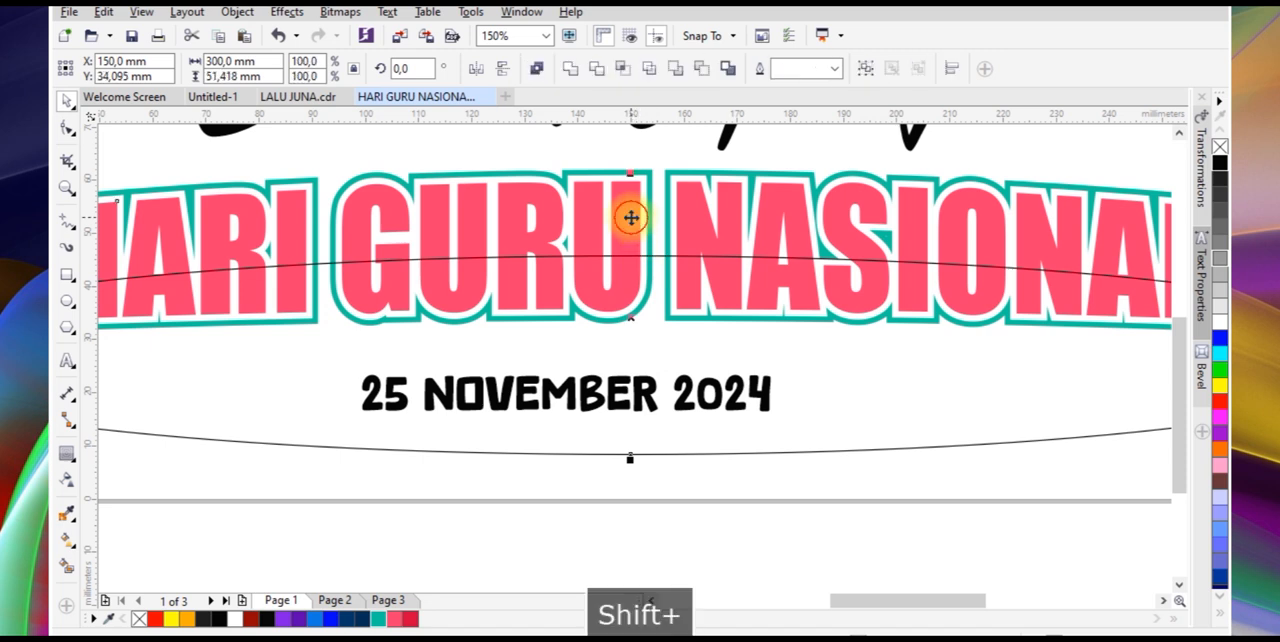
click(628, 74)
click(818, 412)
key(Delete)
click(763, 323)
click(413, 620)
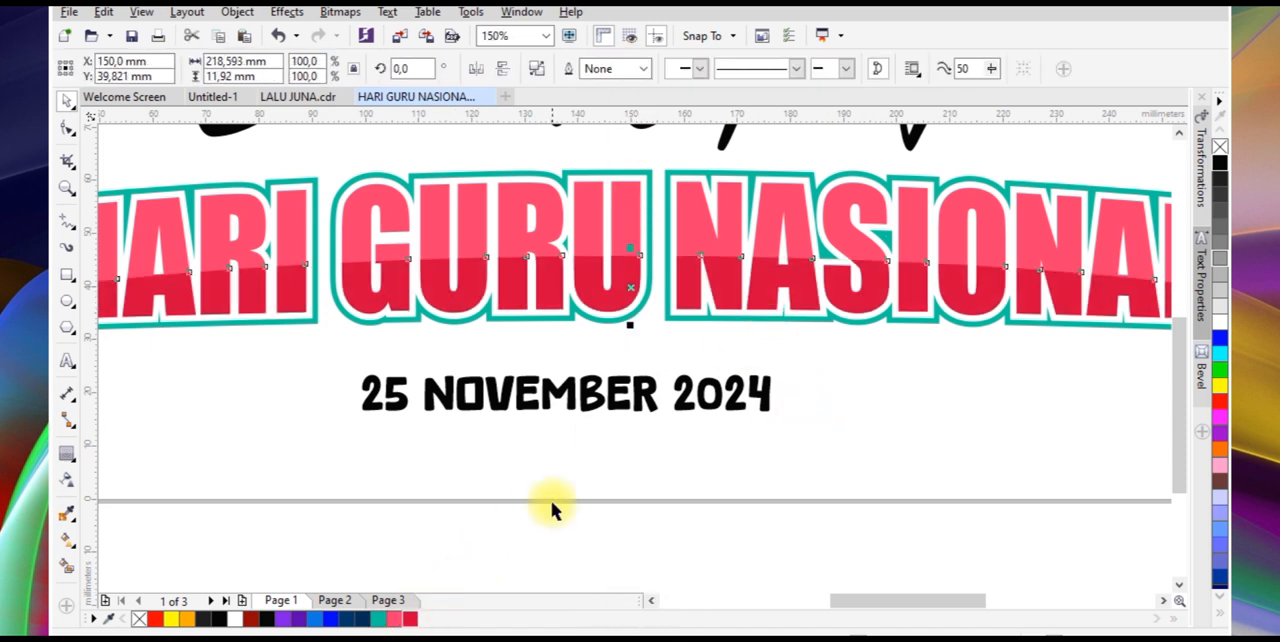
key(Escape)
Add an inside contour to the headline text, break it apart and fill the separated shape white
scroll(716, 310, down, 2)
scroll(437, 264, up, 2)
click(437, 264)
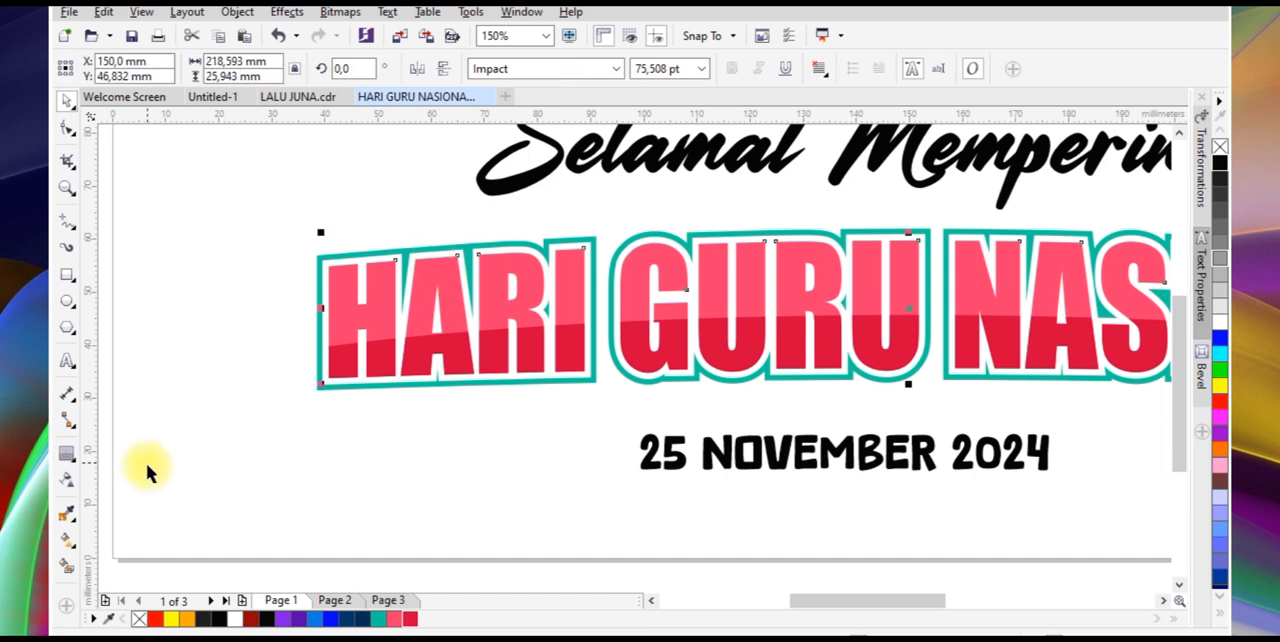
click(67, 456)
scroll(446, 268, up, 4)
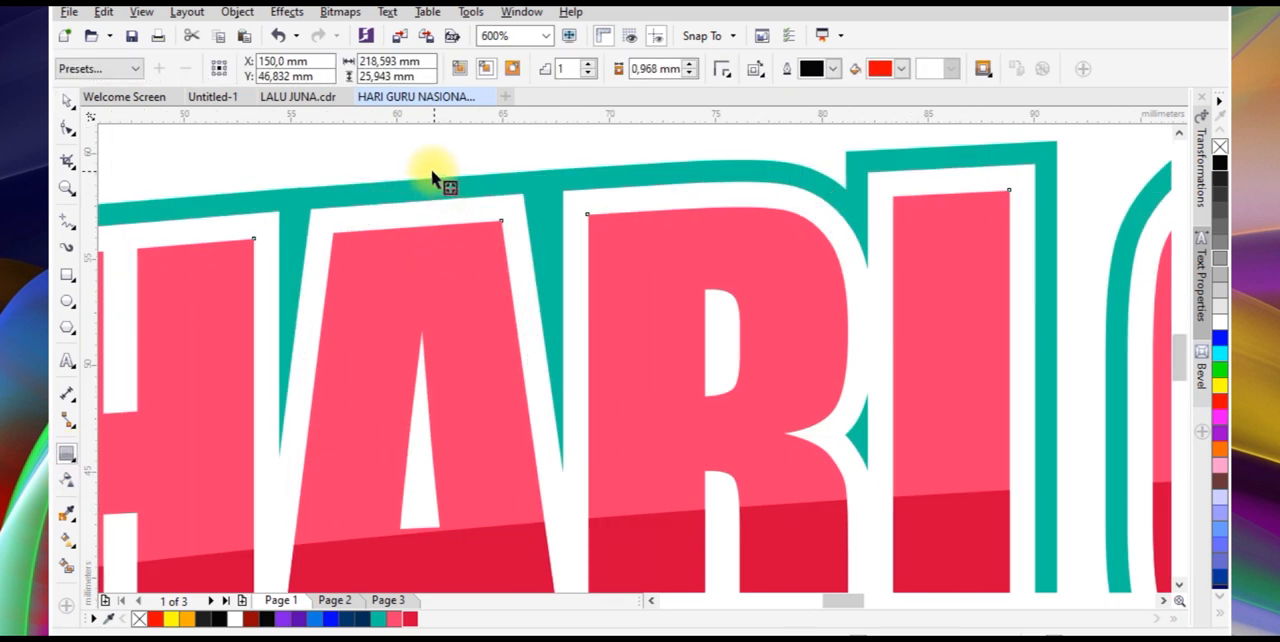
drag(437, 182, 451, 280)
right_click(451, 268)
key(space)
click(462, 192)
click(453, 282)
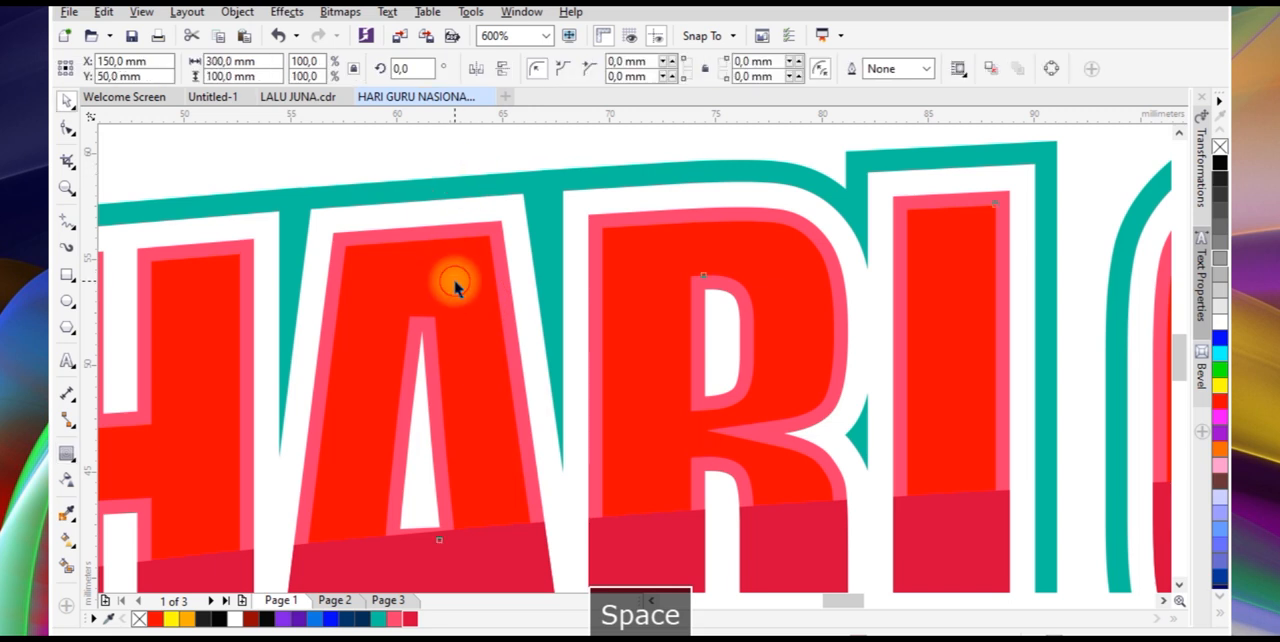
click(237, 618)
Subtract a slightly lowered copy from the white inner shape to leave thin letter highlights, and bring them to the front
click(441, 273)
drag(441, 273, 443, 293)
shift+click(453, 252)
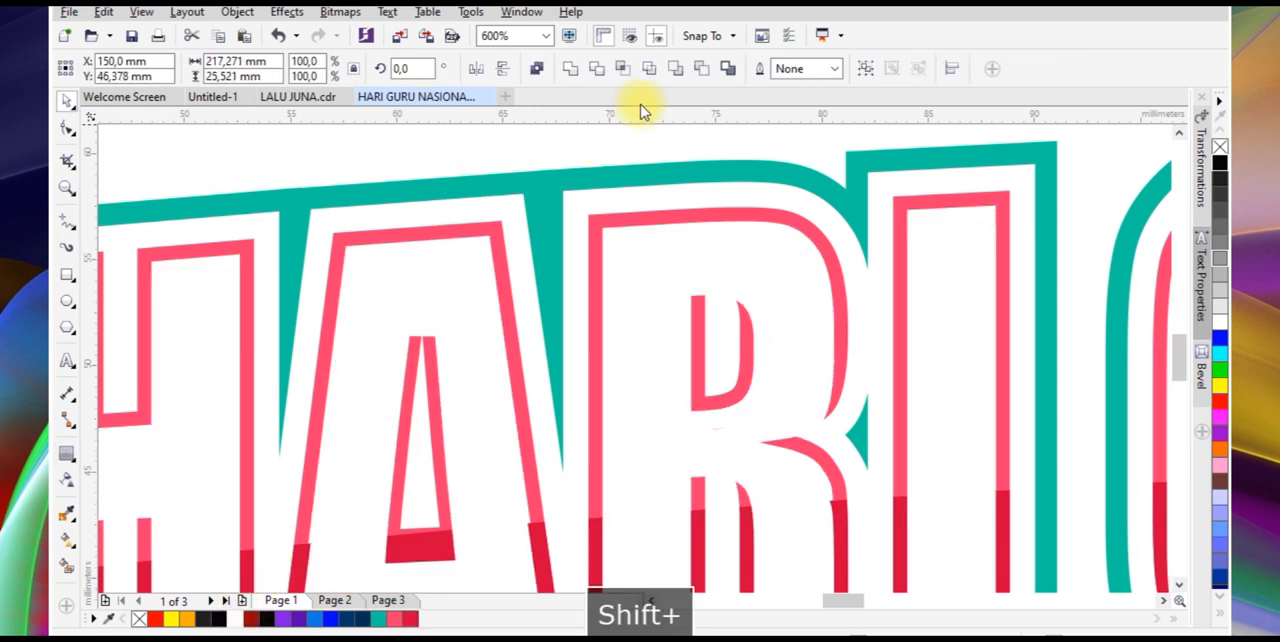
click(702, 74)
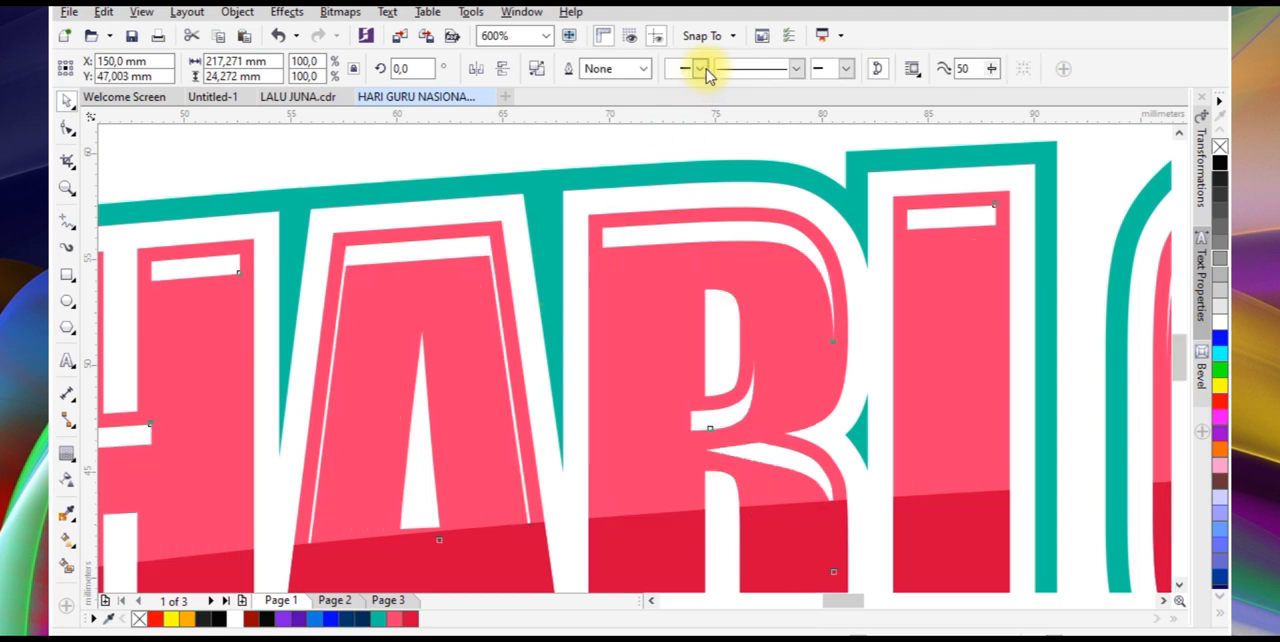
scroll(590, 225, down, 4)
click(607, 272)
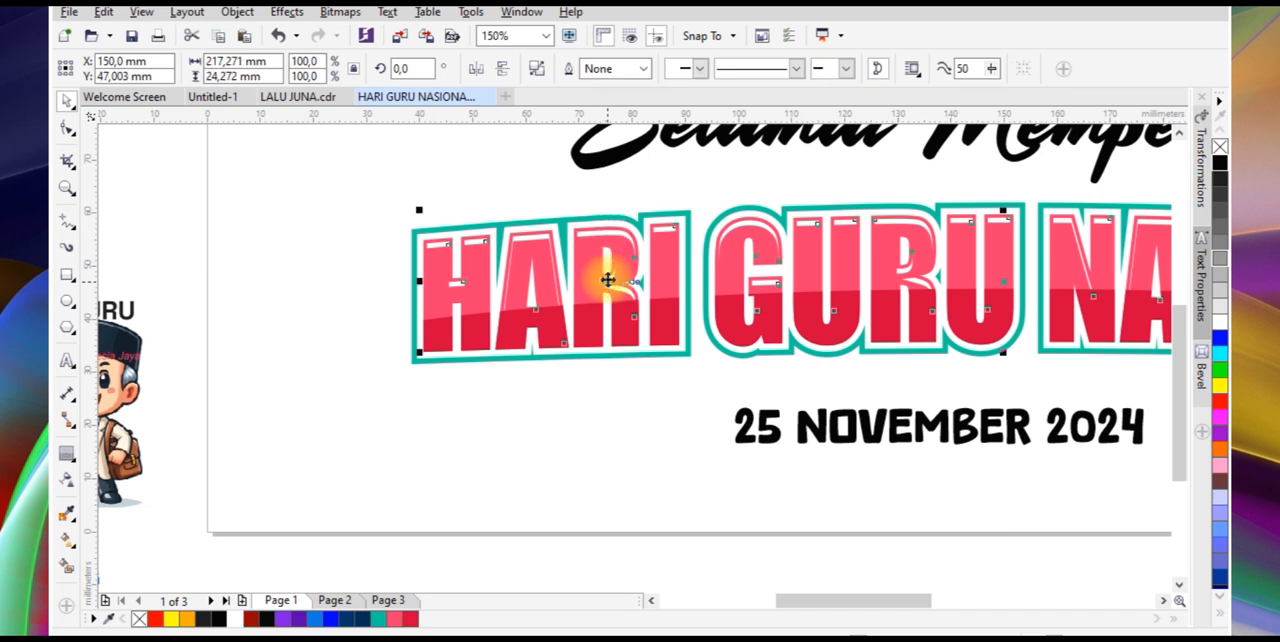
key(shift+Page_Up)
scroll(607, 280, down, 2)
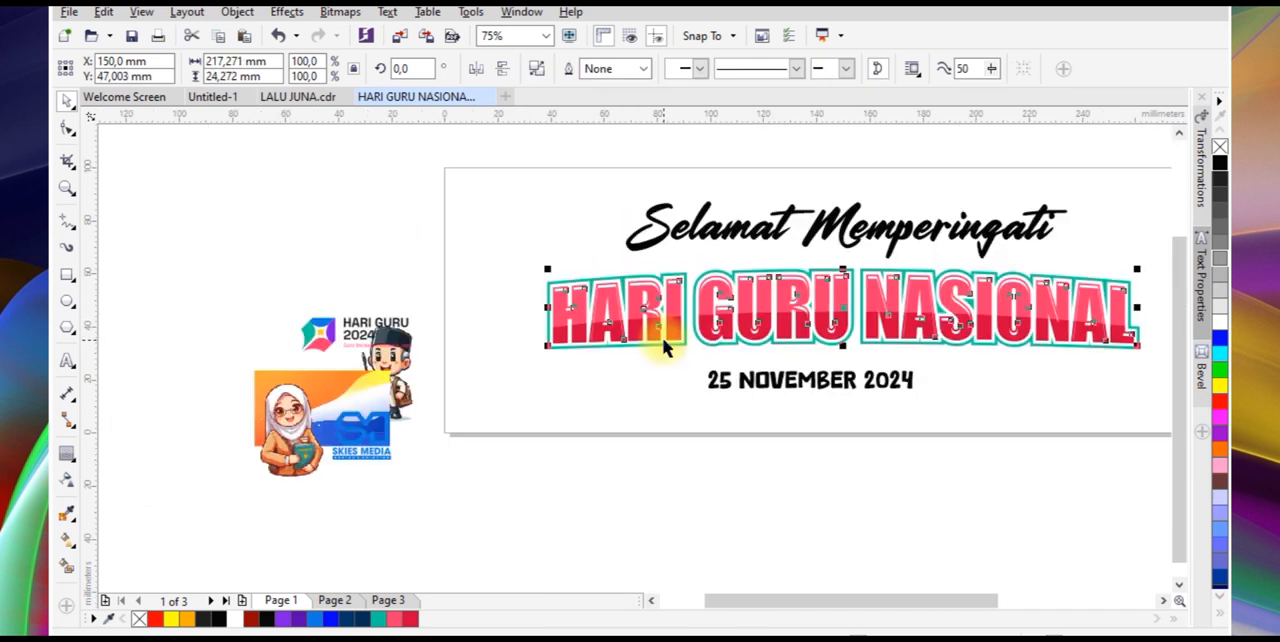
scroll(537, 346, down, 2)
scroll(749, 480, up, 2)
click(749, 480)
Extrude the headline's teal outer outline downward, with the vanishing point centred about 30 mm below it
scroll(591, 354, up, 2)
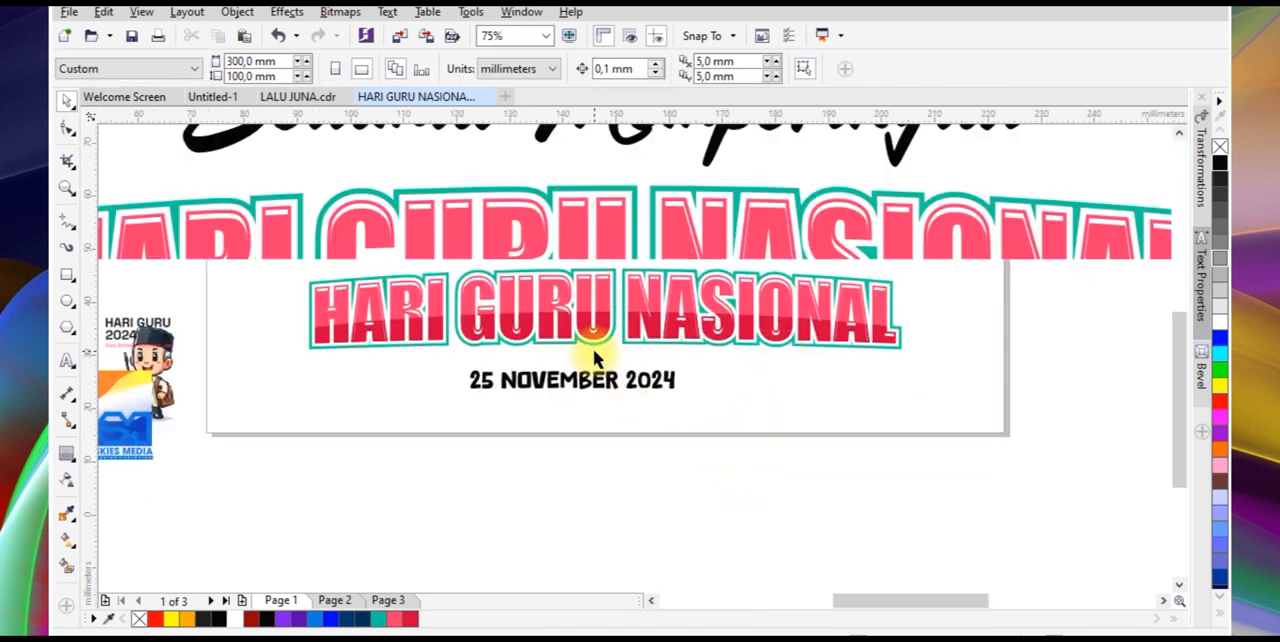
drag(594, 337, 598, 358)
key(ctrl+z)
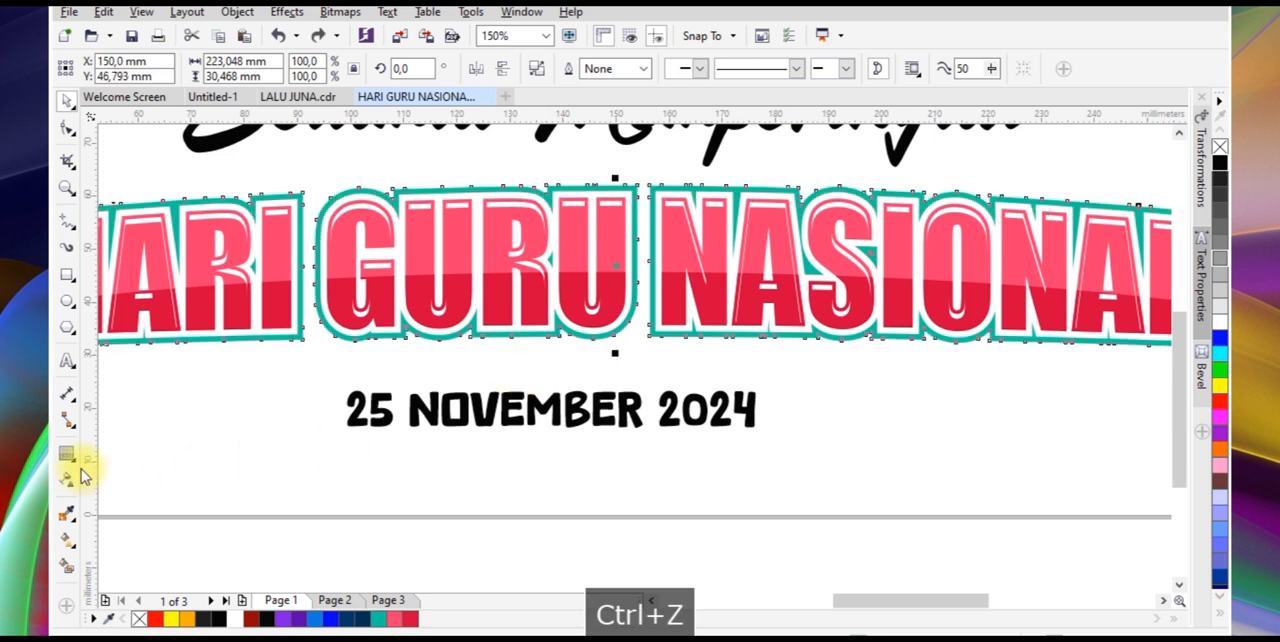
click(67, 457)
click(150, 555)
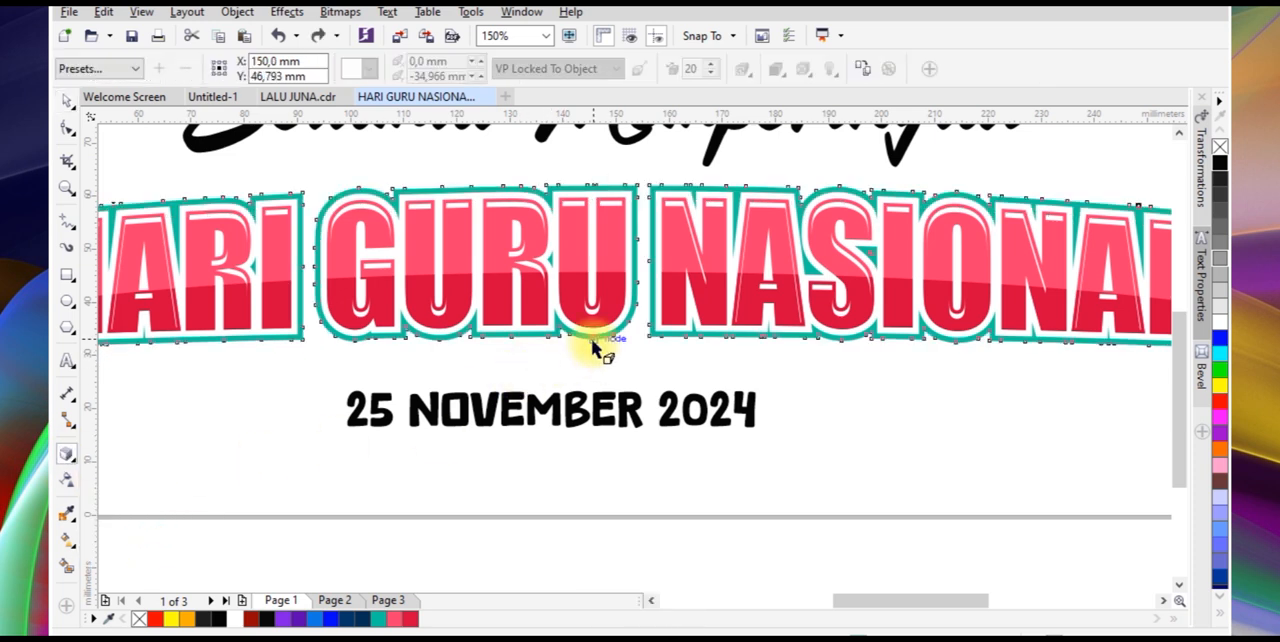
drag(594, 375, 615, 422)
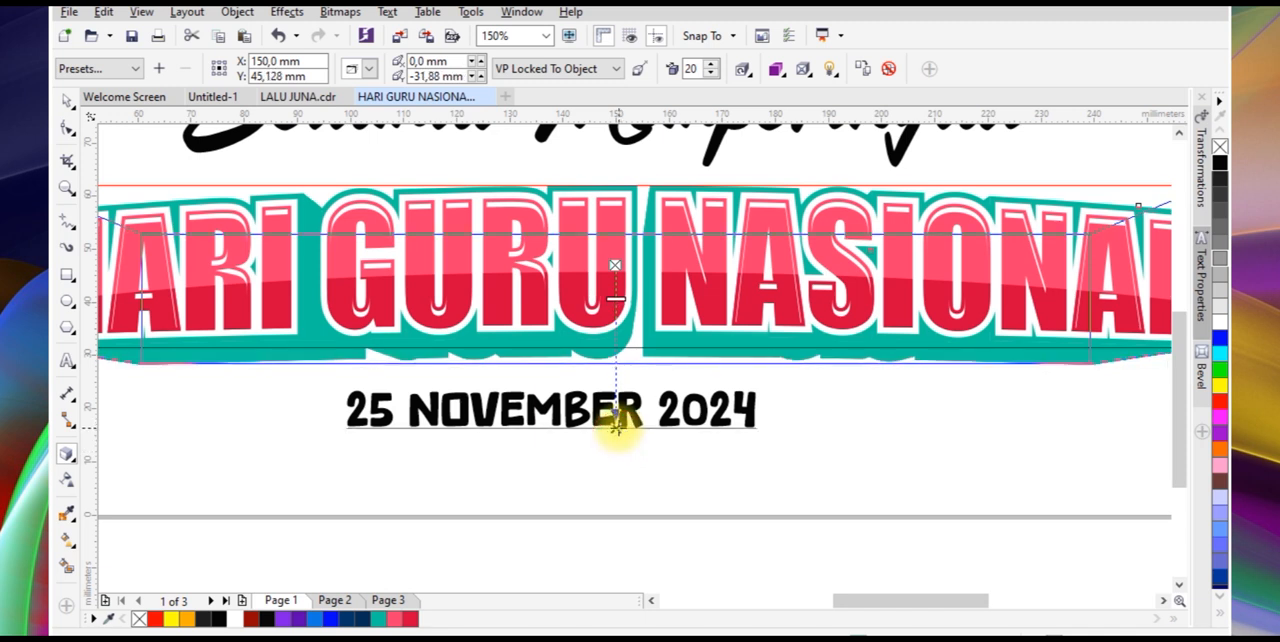
Apply colour shading to the extrusion, running from teal to a darker teal of about #007A60
click(776, 68)
click(851, 134)
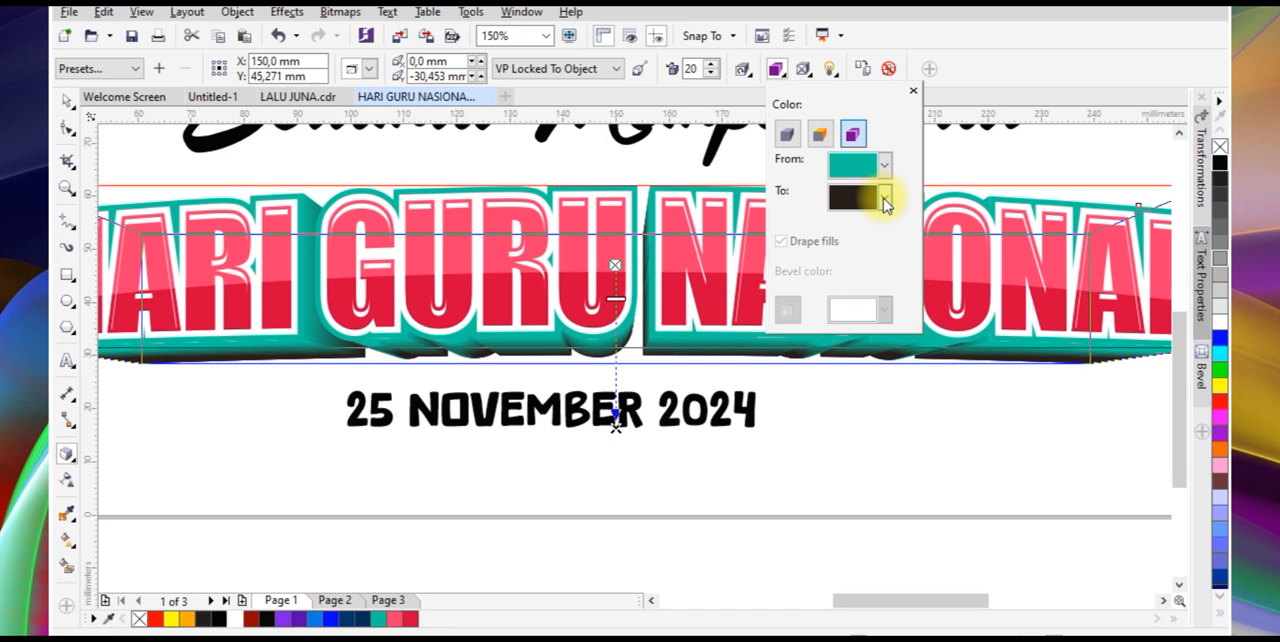
click(884, 198)
click(841, 165)
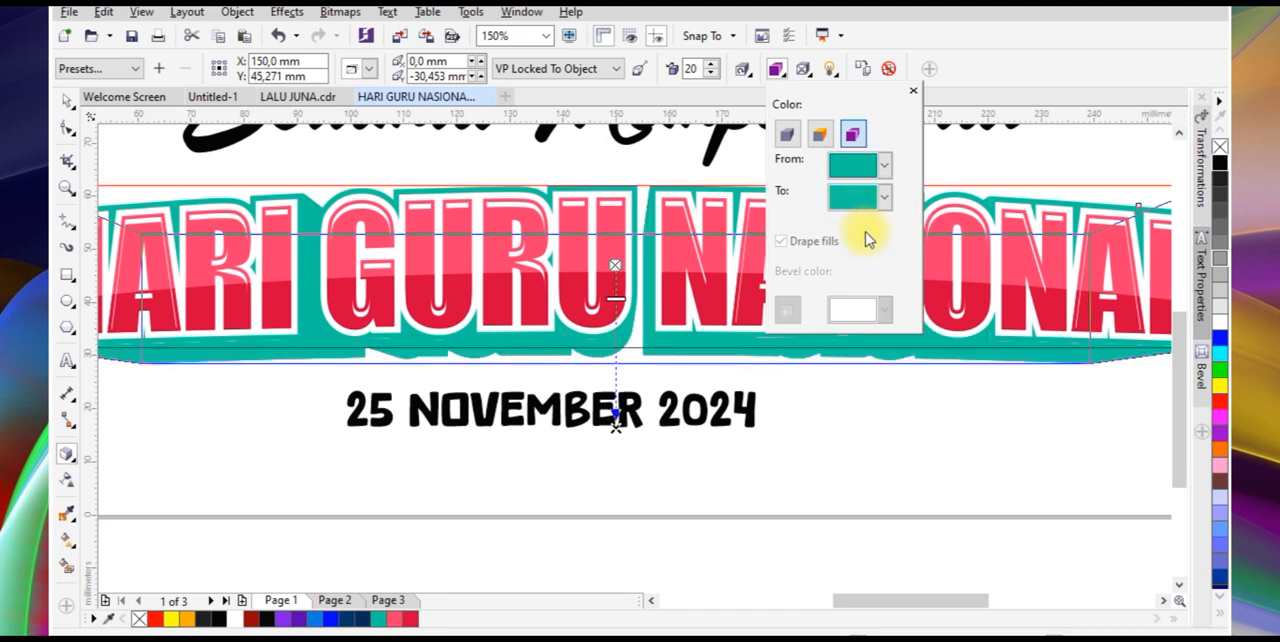
click(884, 198)
click(882, 350)
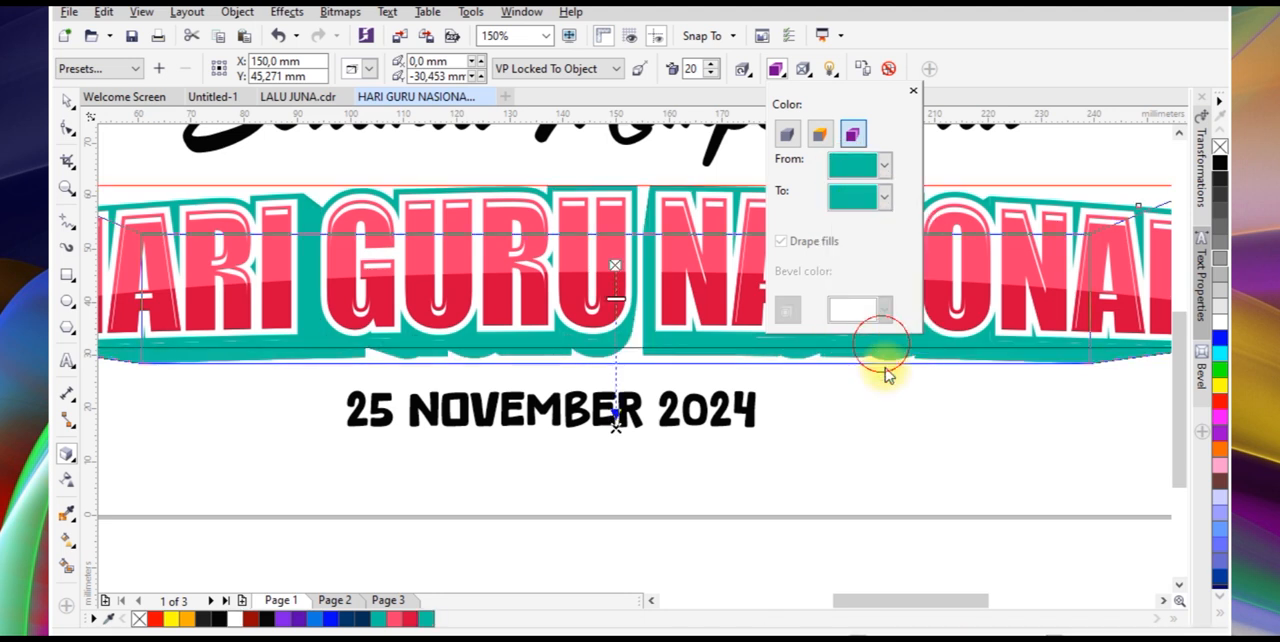
drag(929, 313, 980, 377)
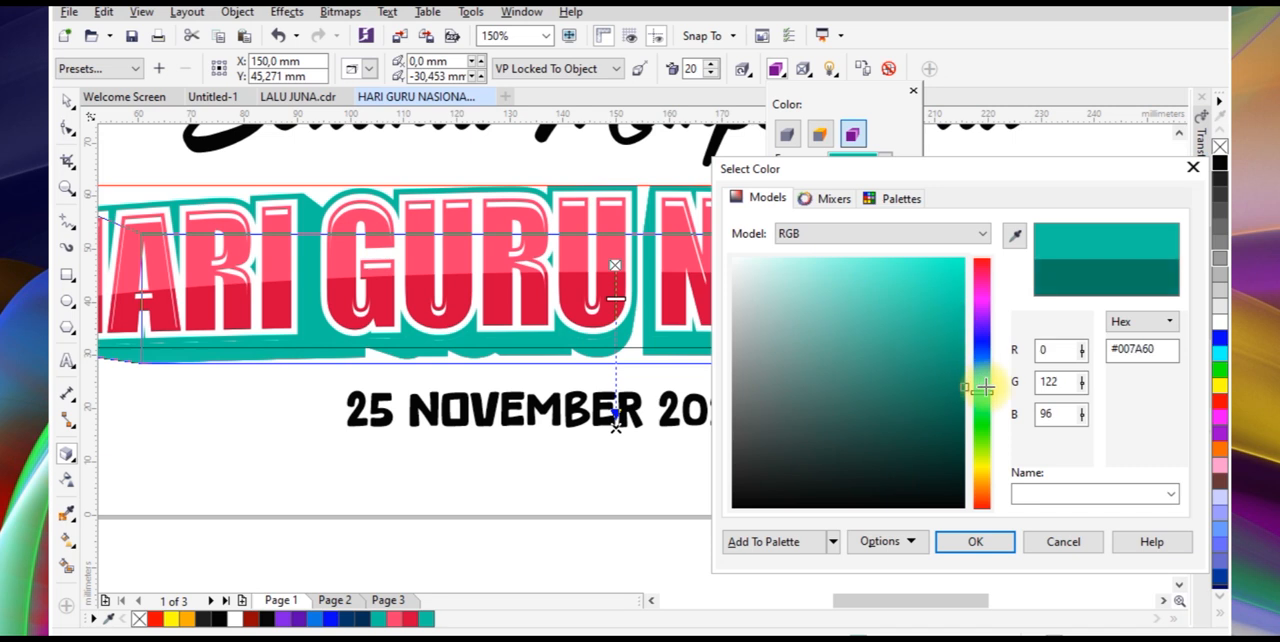
click(975, 541)
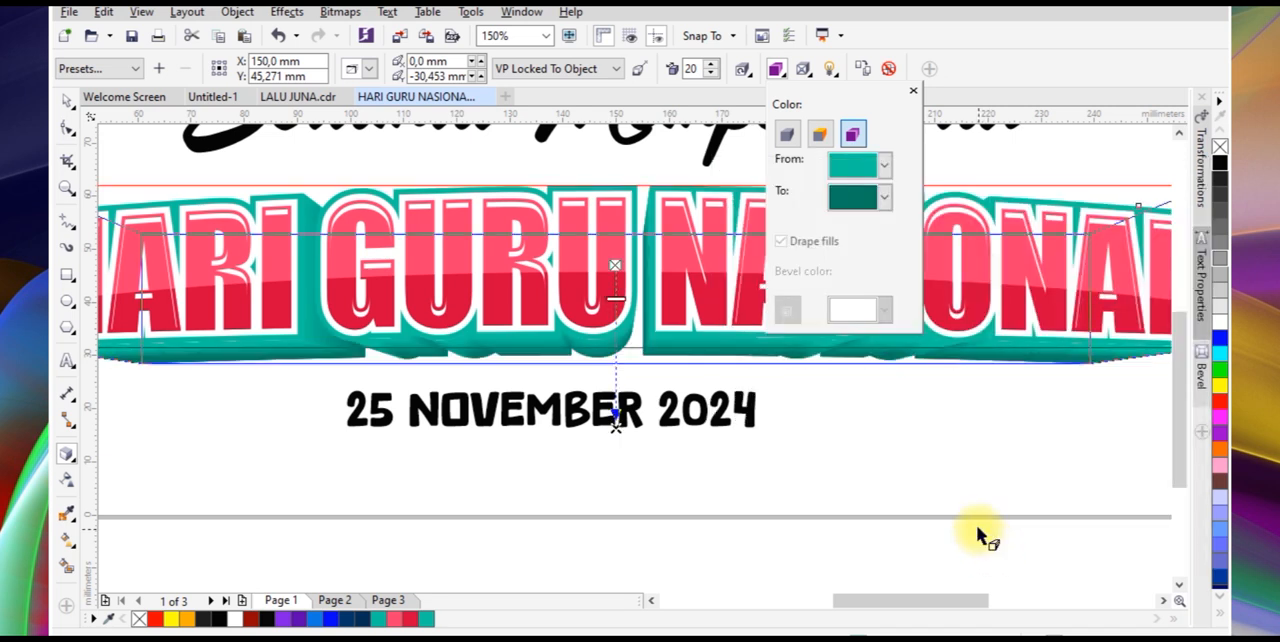
Readjust the end colour of the extrusion shading to a deep green-teal
click(883, 199)
click(888, 343)
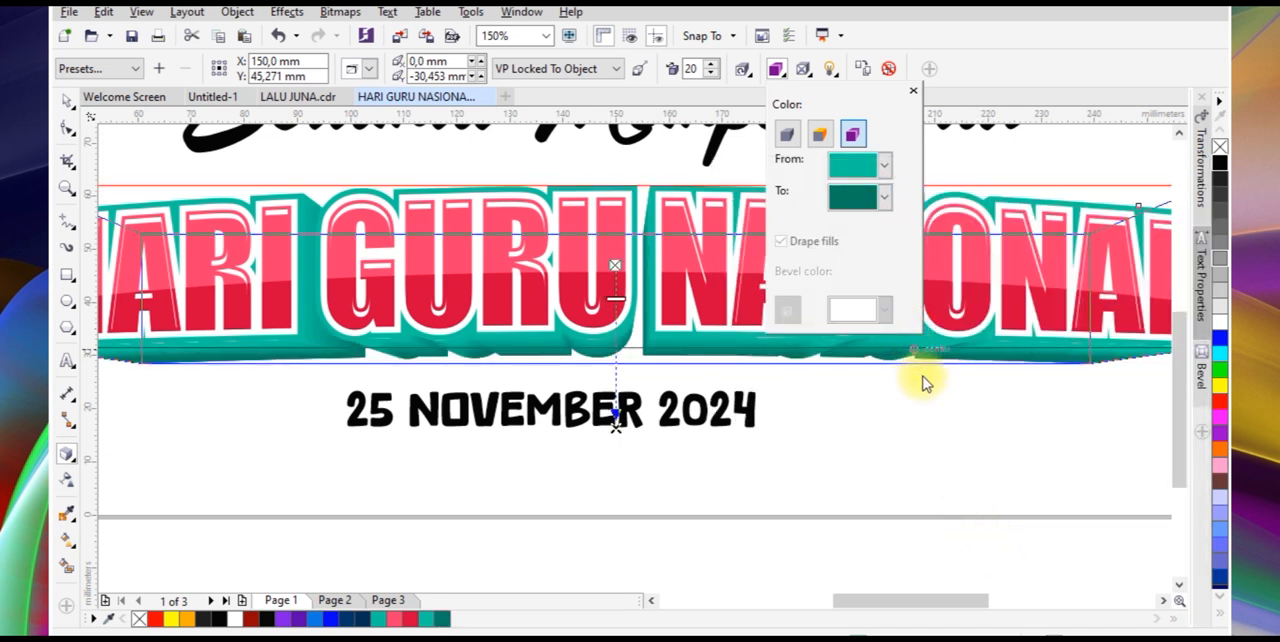
drag(909, 289, 980, 455)
click(975, 541)
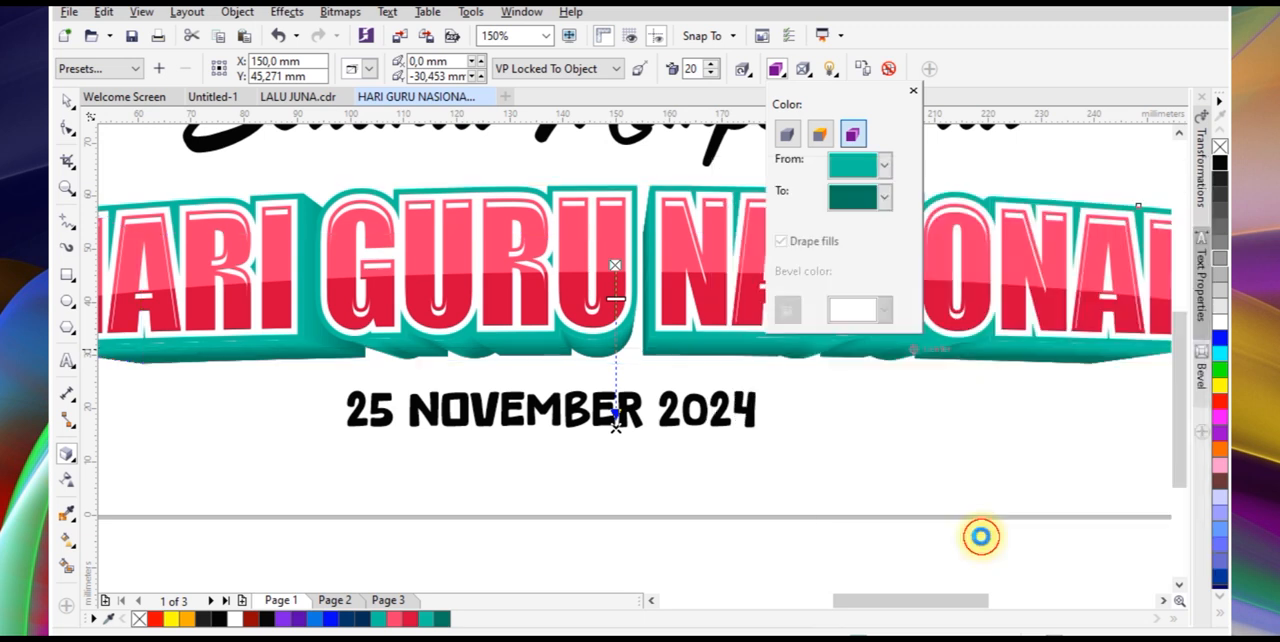
Group all parts of the extruded headline and centre it horizontally on the page
click(333, 303)
click(67, 102)
scroll(581, 245, down, 1)
drag(1040, 198, 252, 332)
key(ctrl+g)
key(c)
click(778, 398)
Move the orange and blue background image below the page and enlarge it to about 78 x 44 mm
scroll(756, 351, down, 1)
drag(424, 347, 579, 385)
drag(614, 420, 649, 439)
Mirror a copy of the background image horizontally beside the original, nudge it flush and group both halves
drag(536, 405, 755, 405)
scroll(640, 405, up, 1)
key(Left)
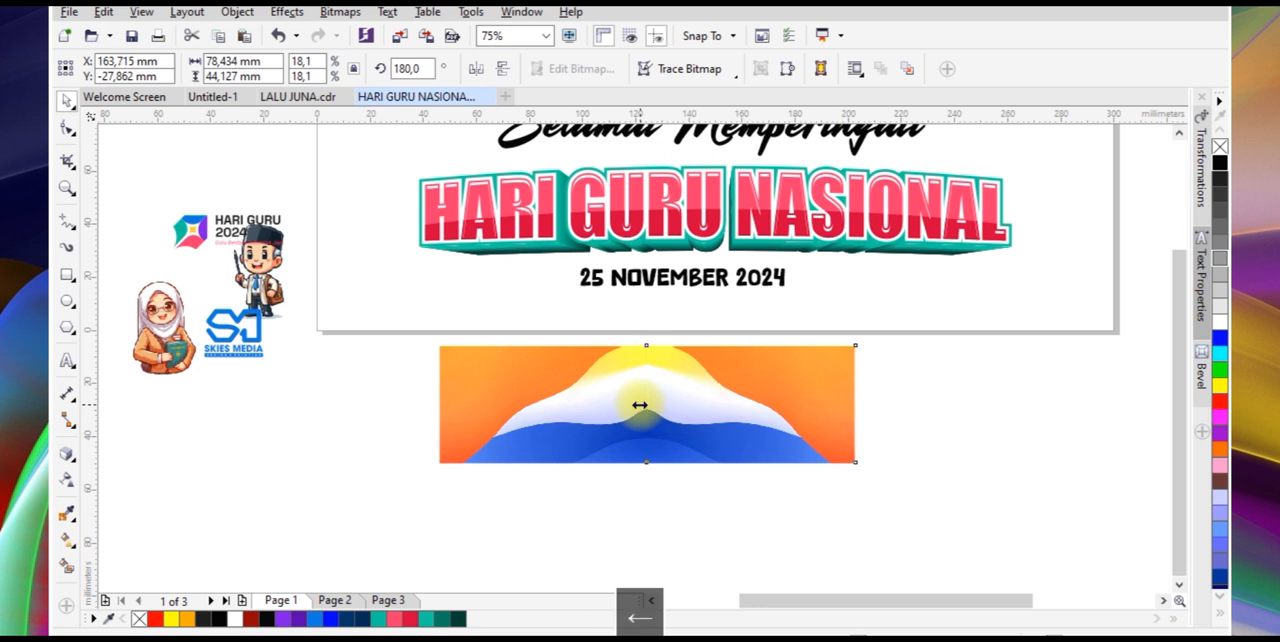
key(ctrl+g)
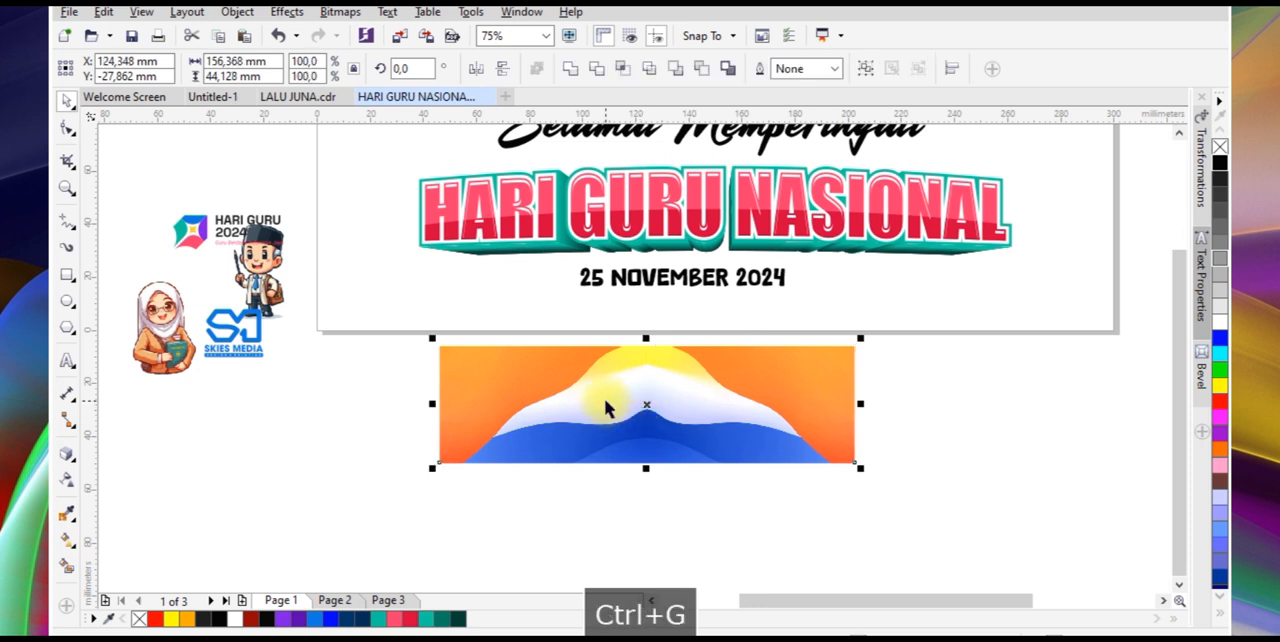
Place the grouped background image inside the page-sized rectangle with PowerClip
drag(705, 403, 723, 420)
right_click(723, 420)
click(803, 199)
click(803, 314)
scroll(737, 214, down, 2)
scroll(730, 213, up, 2)
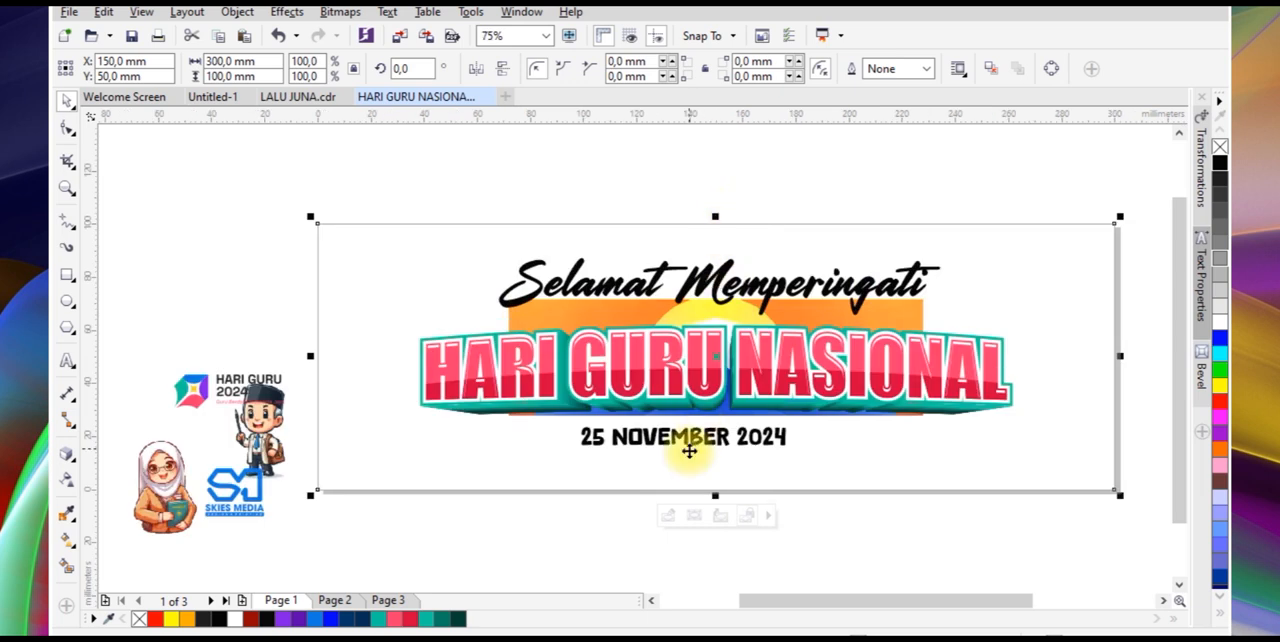
Select the PowerClip contents and enlarge the background to about 320 x 113 mm so it covers the whole banner
click(694, 516)
drag(930, 292, 1123, 191)
drag(713, 233, 690, 206)
drag(1124, 356, 1146, 357)
drag(933, 460, 933, 474)
drag(718, 512, 716, 527)
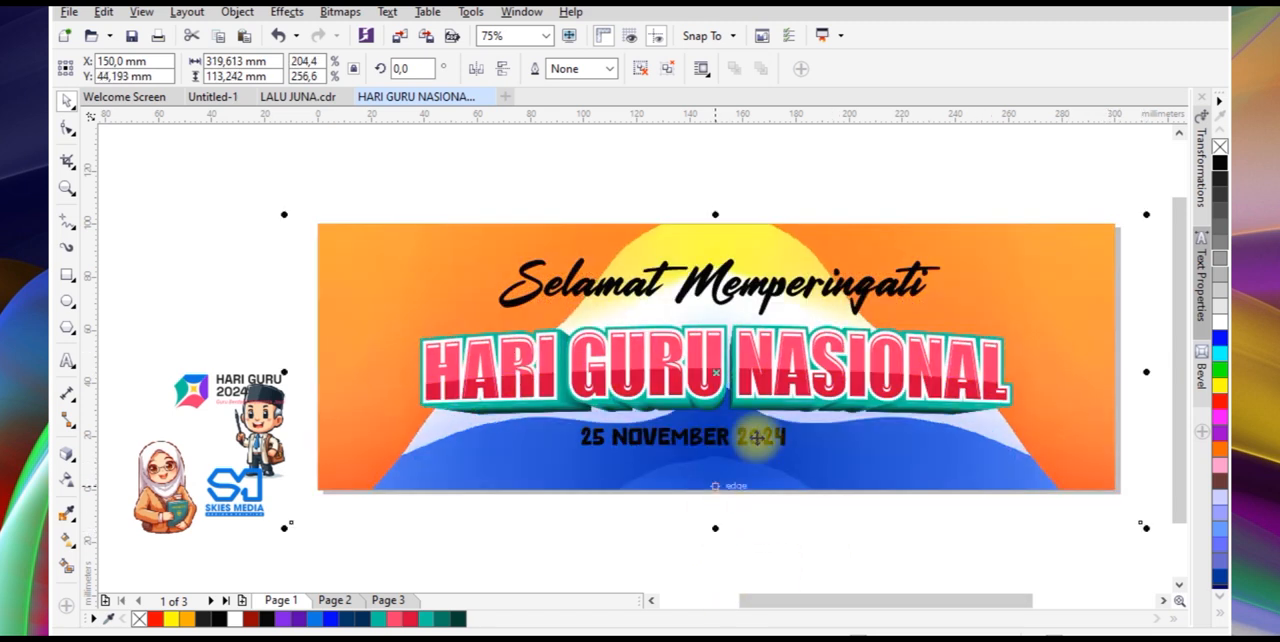
Stretch the clipped background image to about 421 mm wide and finish editing the PowerClip contents
scroll(1054, 379, down, 1)
drag(1058, 368, 1116, 370)
click(988, 478)
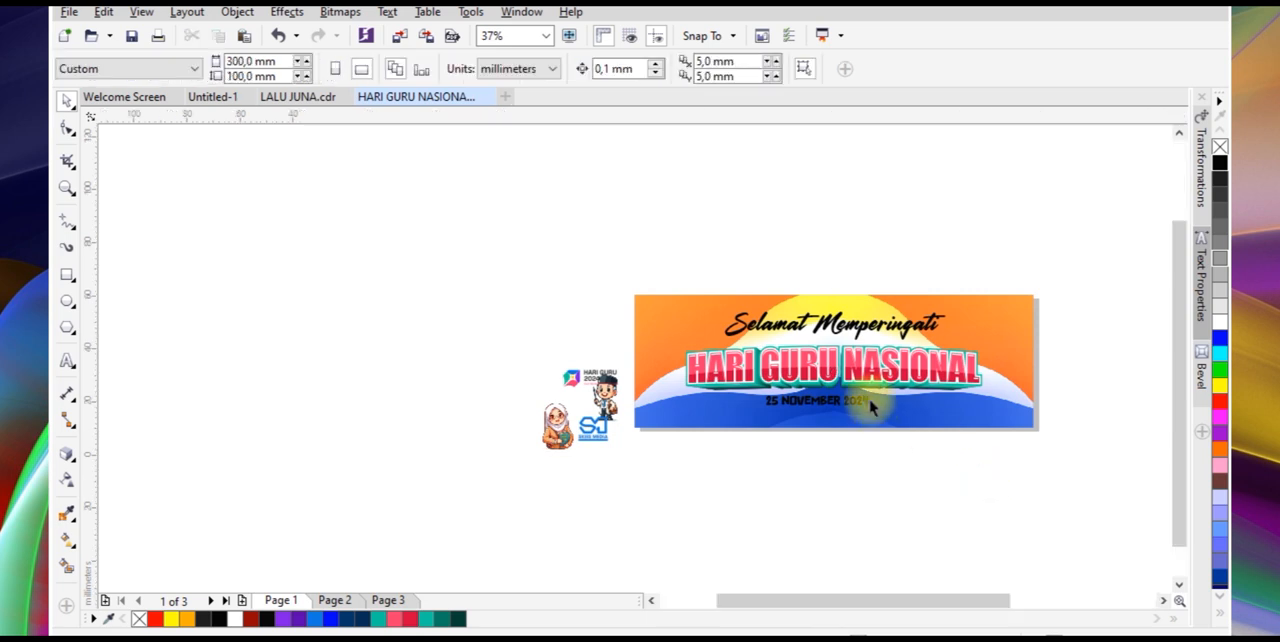
Place the Hari Guru 2024 logo in the banner's upper-right corner and the Skies Media logo, about 19 x 15 mm, in the upper-left corner
scroll(870, 402, up, 1)
click(858, 404)
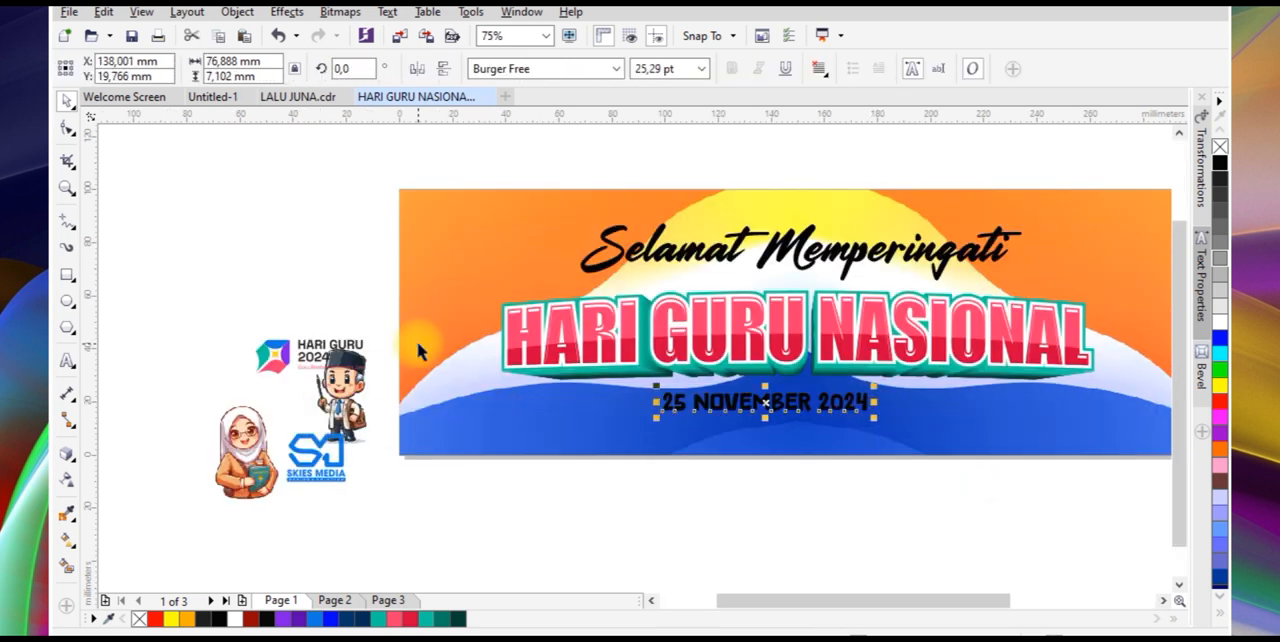
click(285, 357)
scroll(276, 352, down, 1)
drag(278, 360, 688, 283)
drag(304, 406, 368, 289)
scroll(369, 272, up, 1)
scroll(390, 285, up, 1)
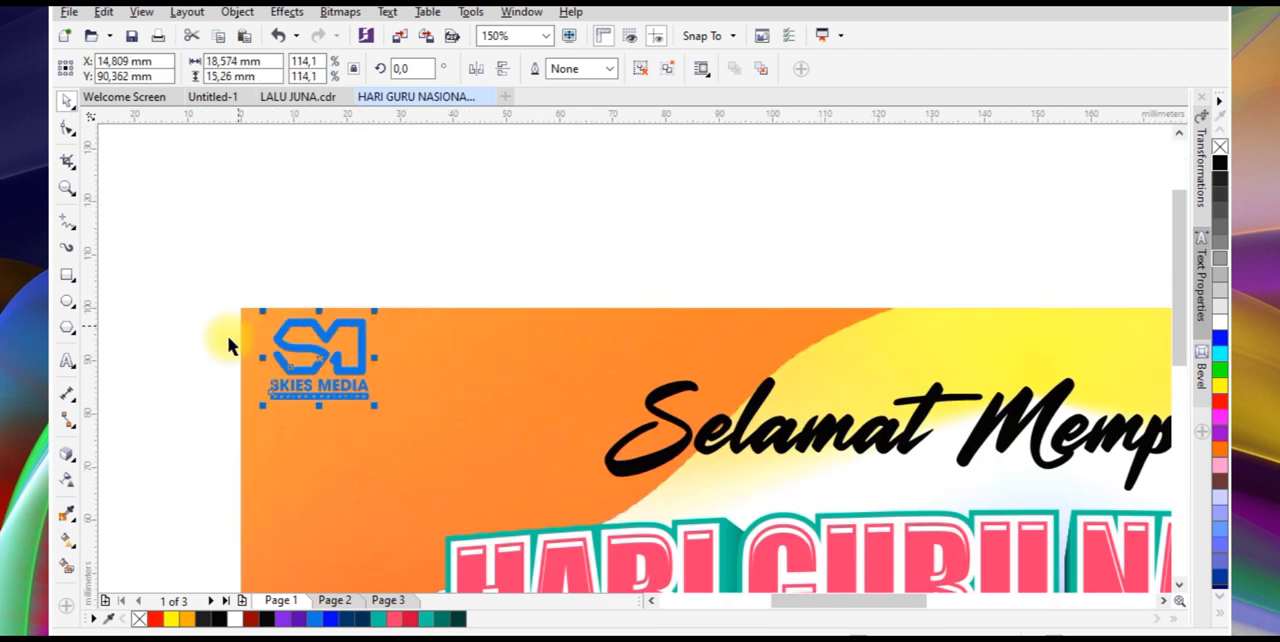
scroll(229, 343, down, 1)
scroll(911, 350, up, 2)
click(695, 312)
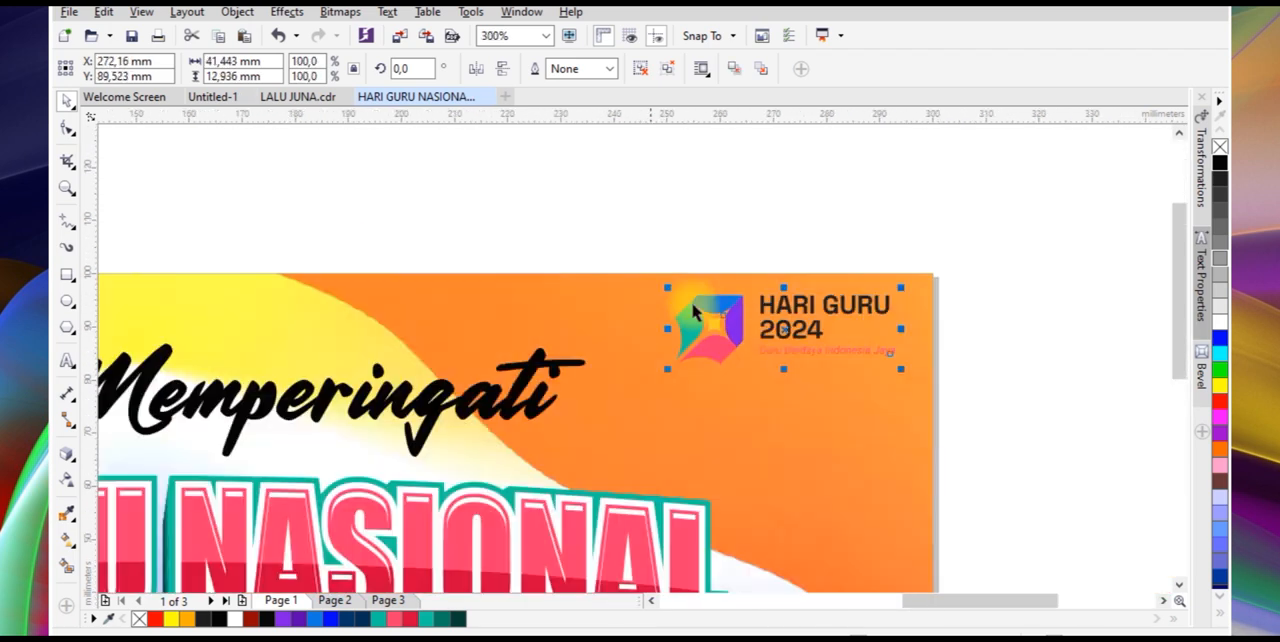
Copy the purple piece out of the Hari Guru logo to the empty area above the banner
click(741, 307)
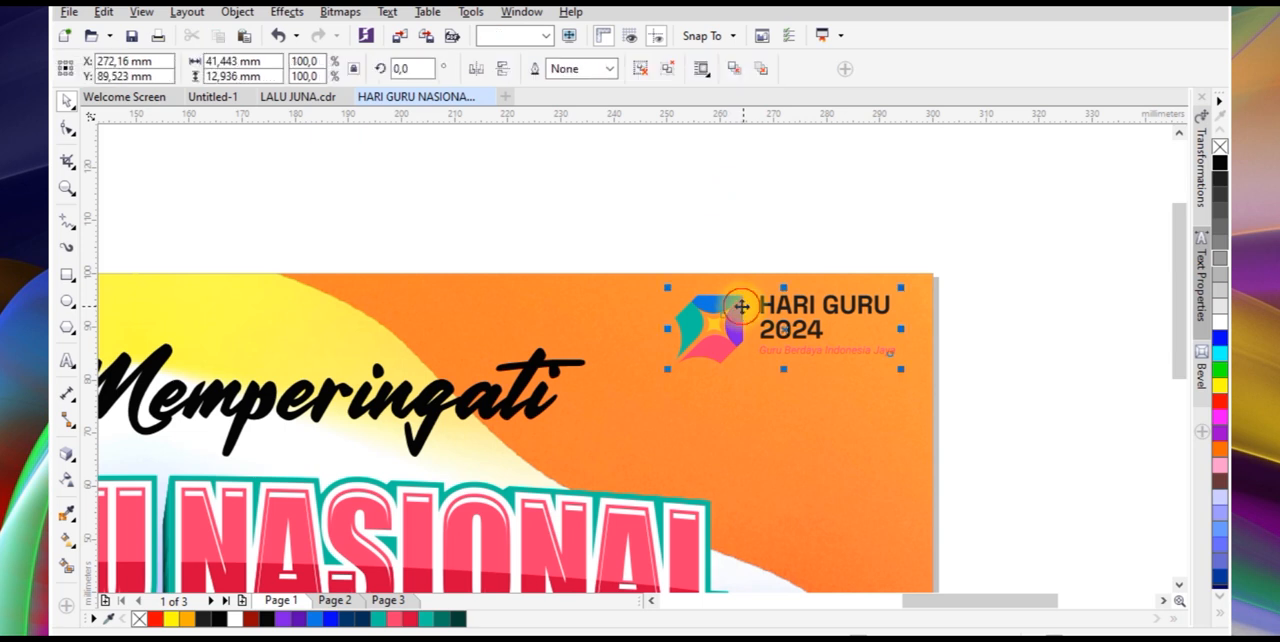
click(648, 76)
click(720, 186)
drag(734, 320, 741, 198)
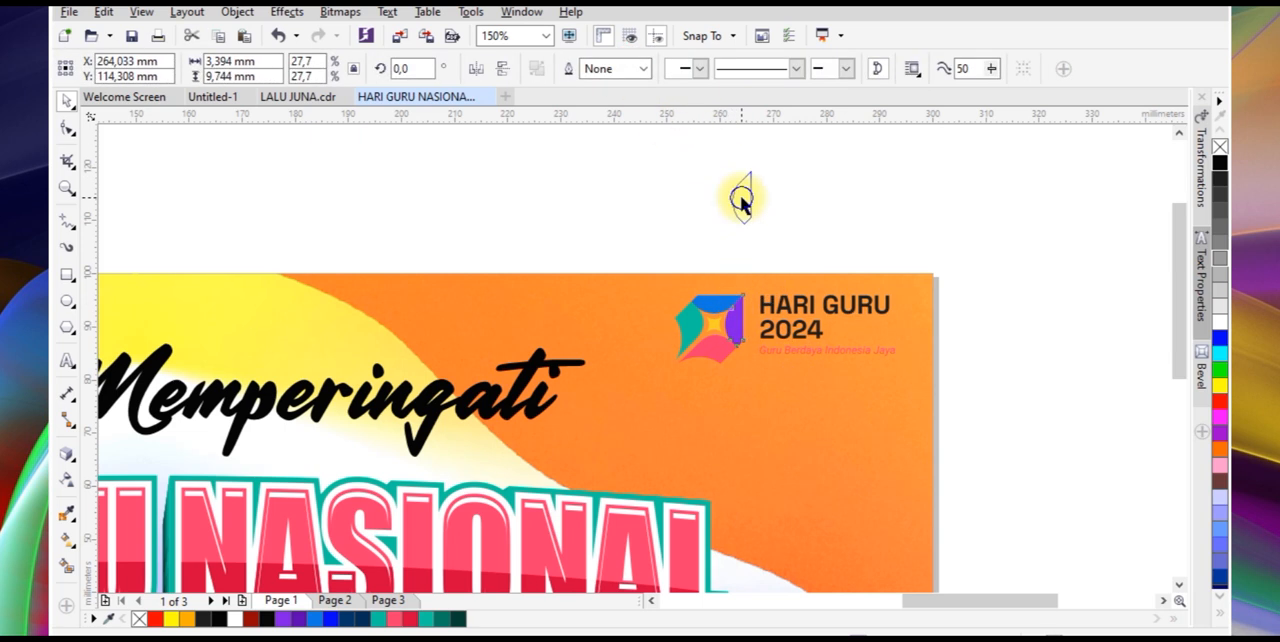
Rotate the copied purple piece 90° and enlarge it to about 78 x 27 mm over the banner's upper-right corner
drag(956, 402, 955, 400)
key(ctrl+g)
click(742, 200)
key(F10)
key(space)
click(745, 200)
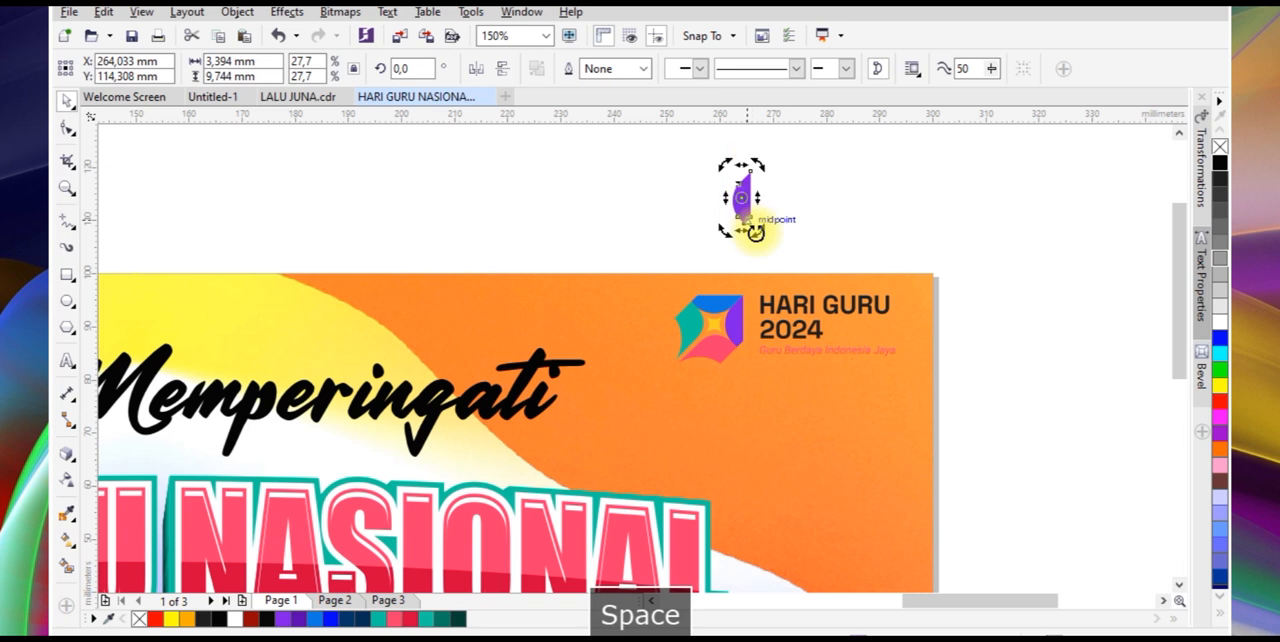
click(800, 181)
click(750, 198)
drag(774, 213, 988, 344)
drag(934, 254, 926, 342)
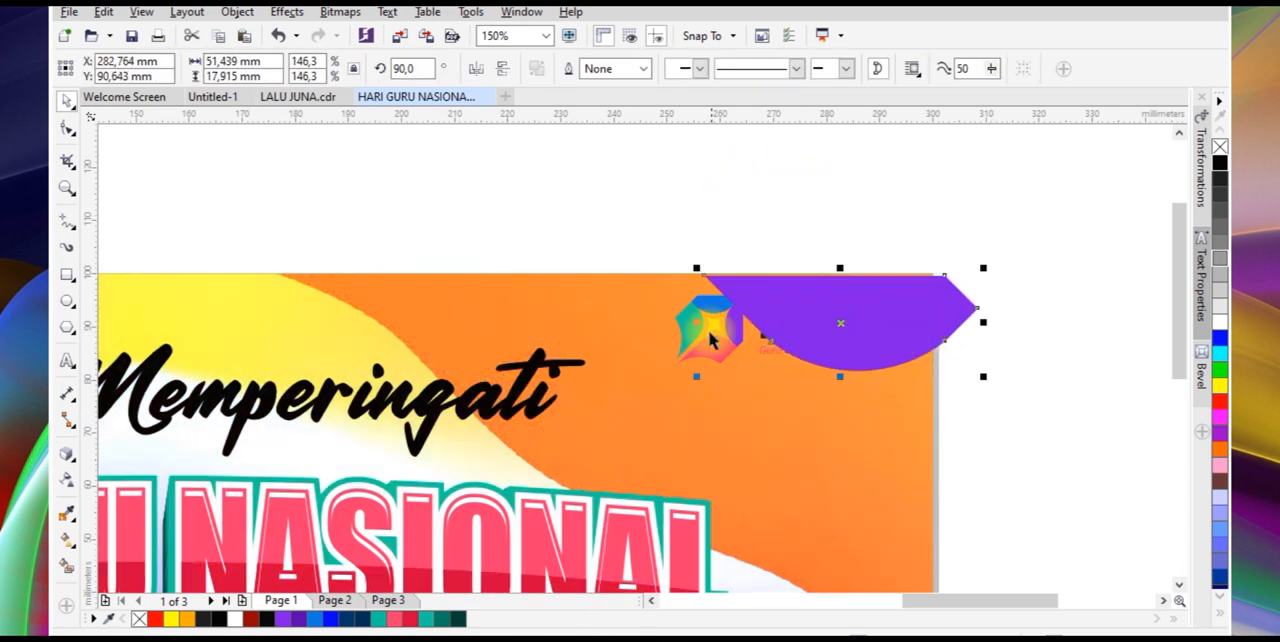
drag(695, 392, 586, 457)
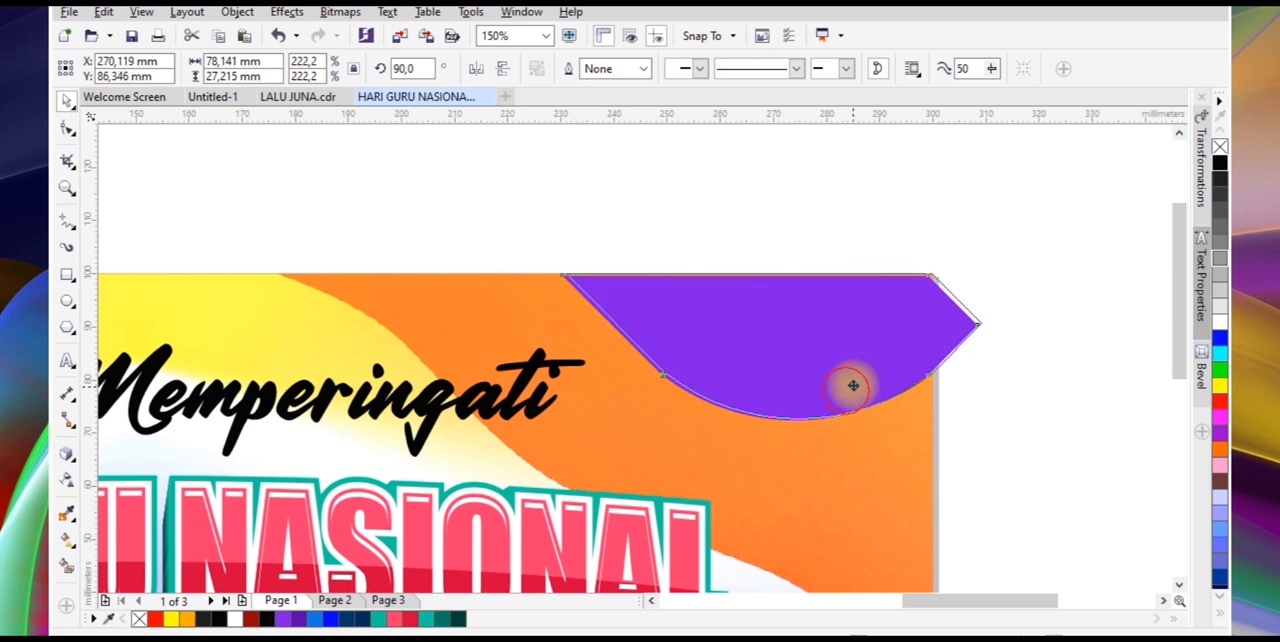
Intersect the purple shape with the page-sized rectangle at the upper-right corner and delete the original purple shape
click(997, 426)
click(886, 337)
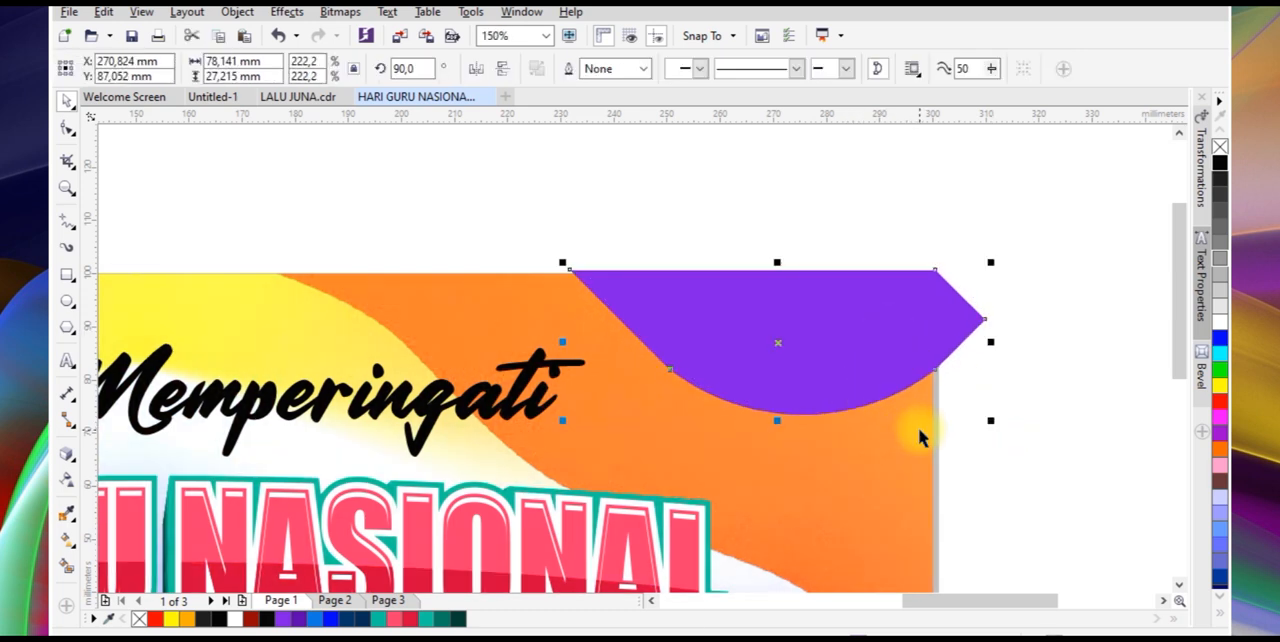
shift+click(915, 427)
click(622, 68)
click(871, 300)
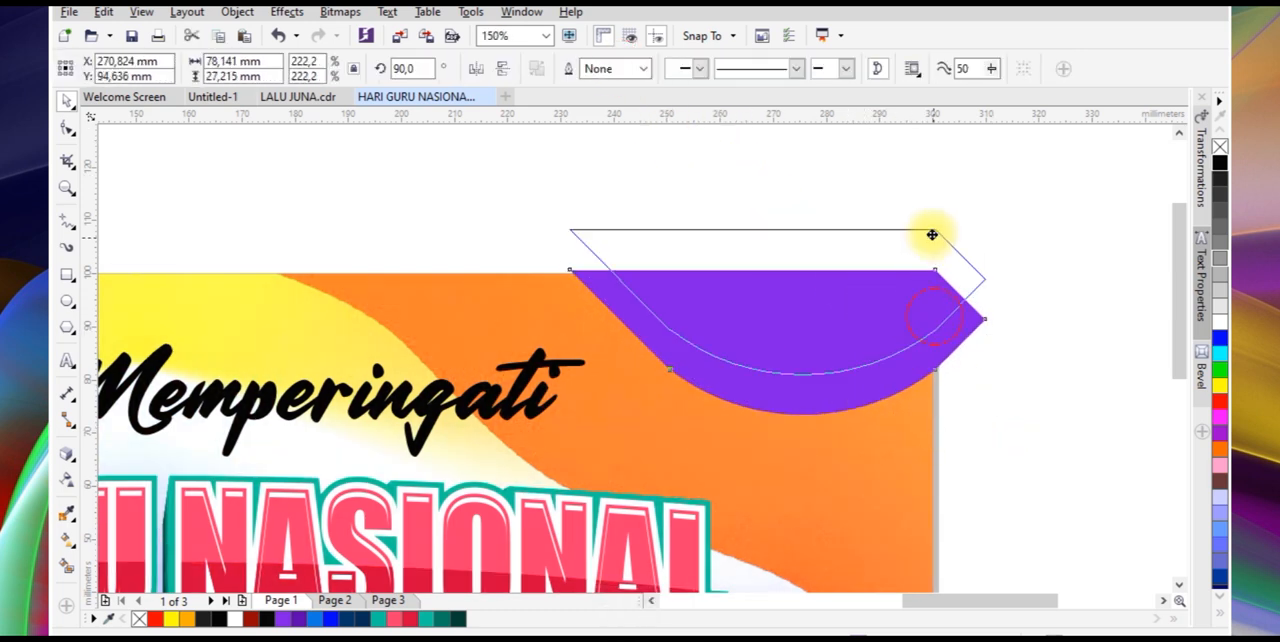
key(Delete)
Delete the clipped background contents inside the intersected corner shape
click(905, 340)
click(729, 445)
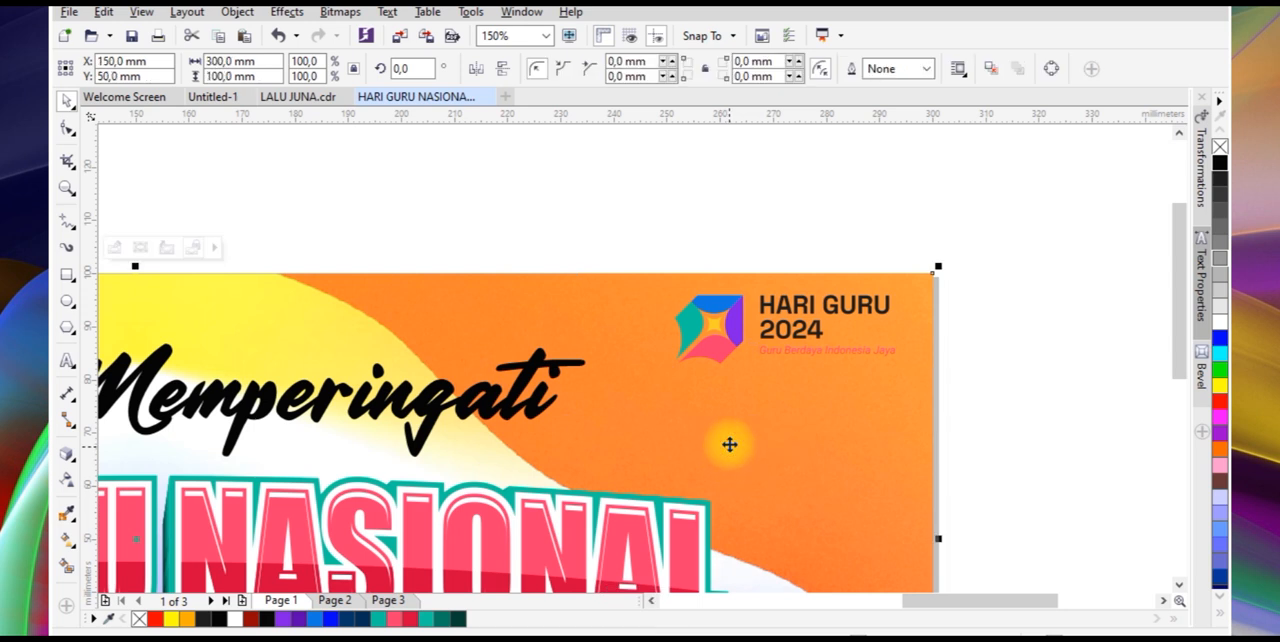
click(945, 300)
click(729, 443)
key(Delete)
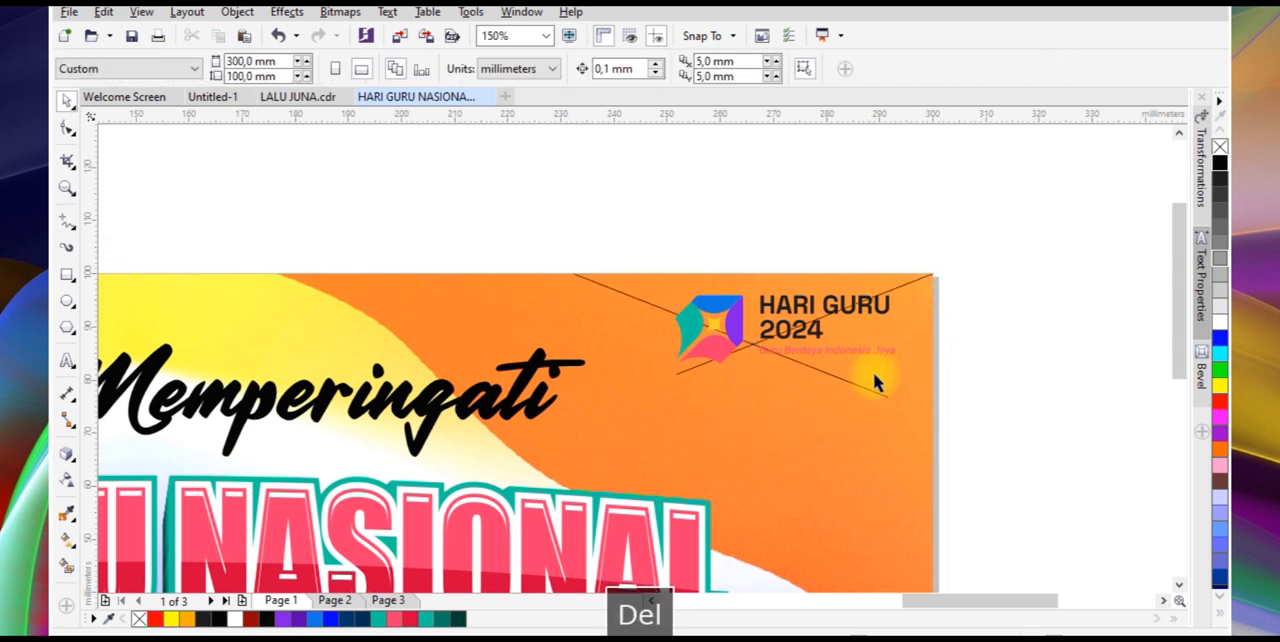
Fill the intersected corner shape behind the Hari Guru logo with white and remove its empty PowerClip frame
click(919, 327)
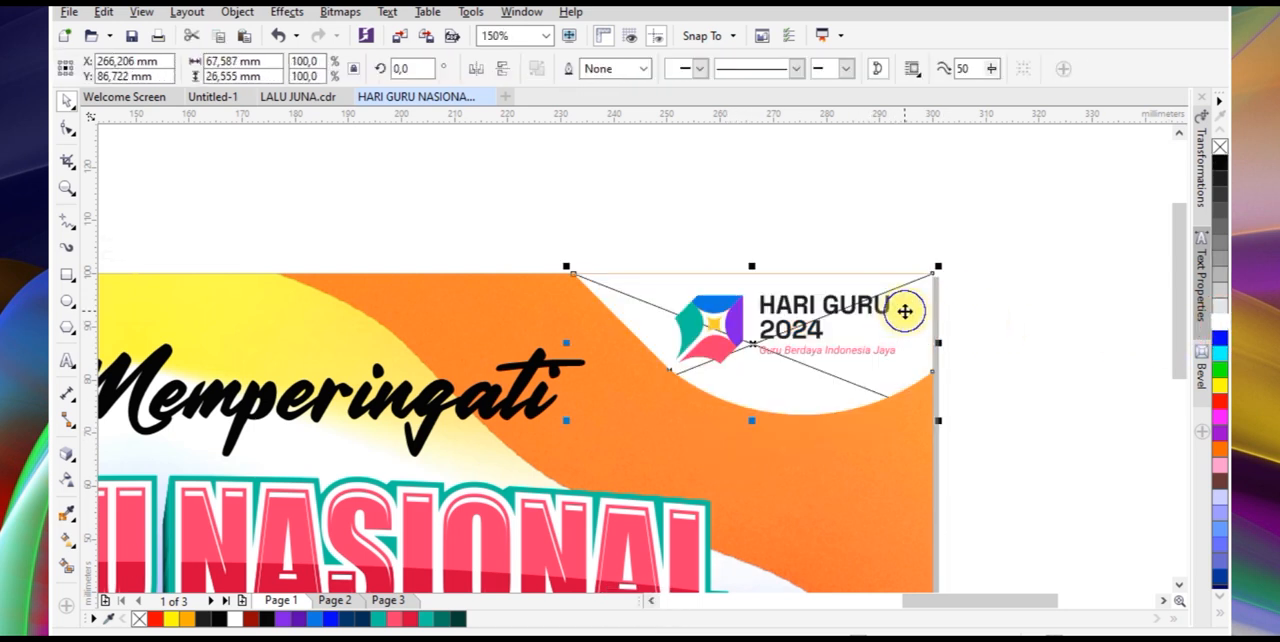
right_click(904, 311)
mouse_move(980, 126)
click(786, 166)
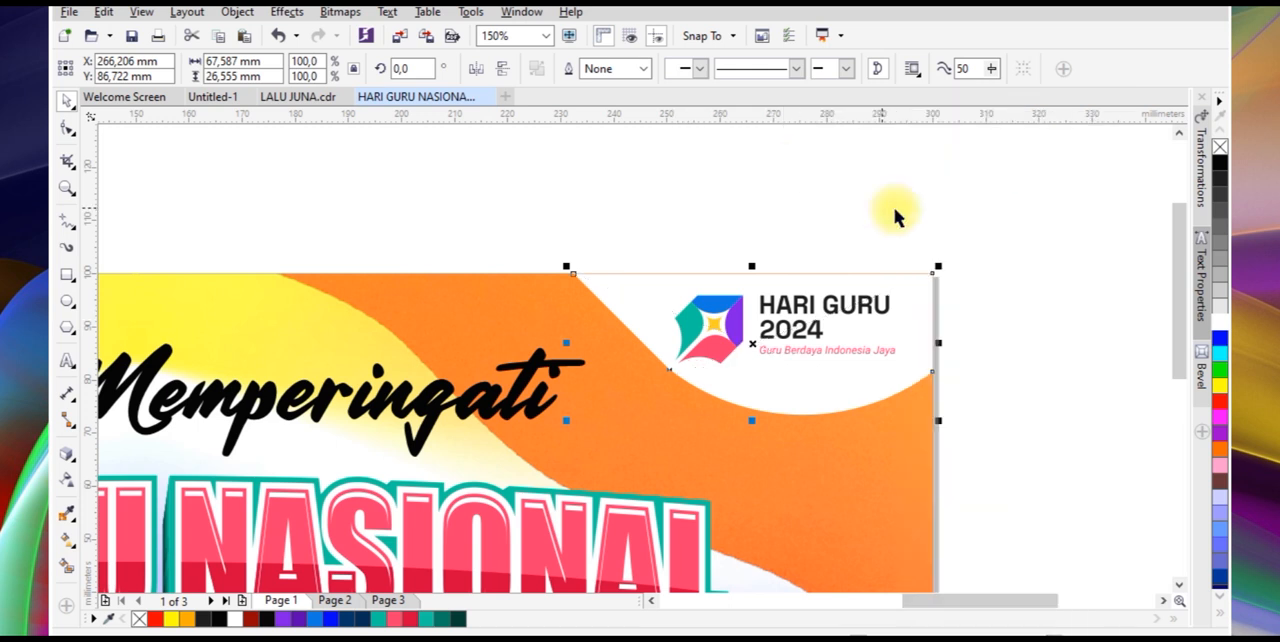
Mirror a copy of the white corner shape horizontally and align it to the left edge of the page rectangle
scroll(1009, 266, down, 3)
drag(979, 305, 730, 314)
right_click(730, 314)
shift+click(308, 286)
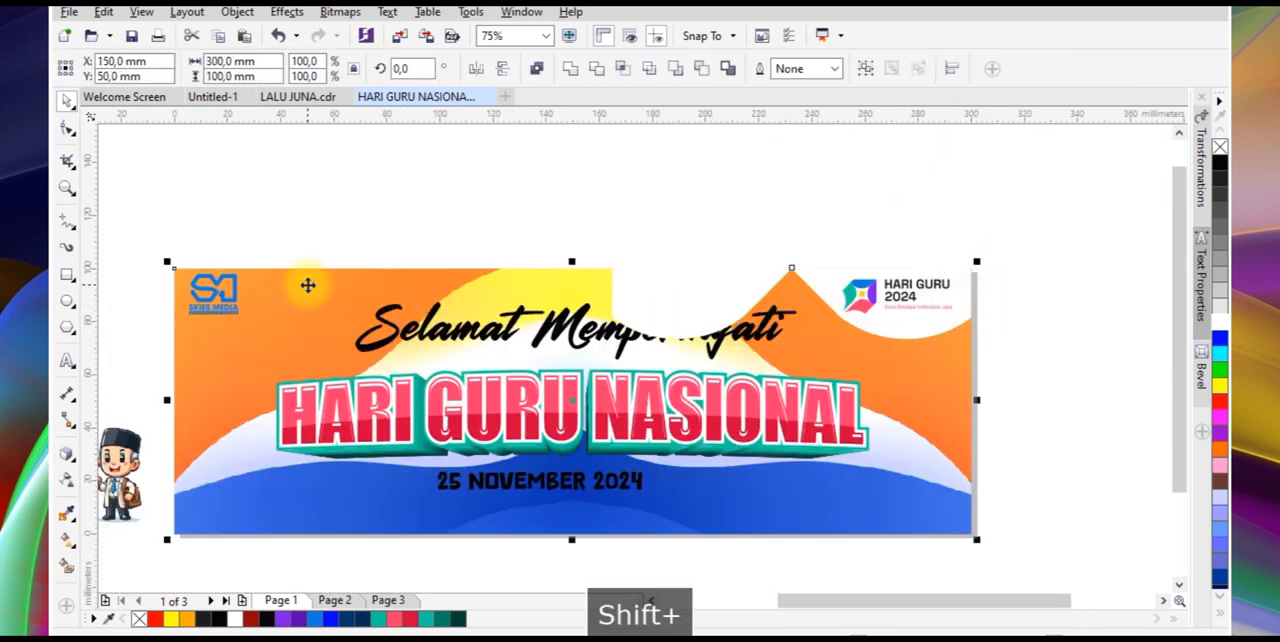
key(l)
click(374, 209)
Reduce the Hari Guru 2024 logo to about 36 x 11 mm and position it within the white corner shape
drag(812, 256, 971, 328)
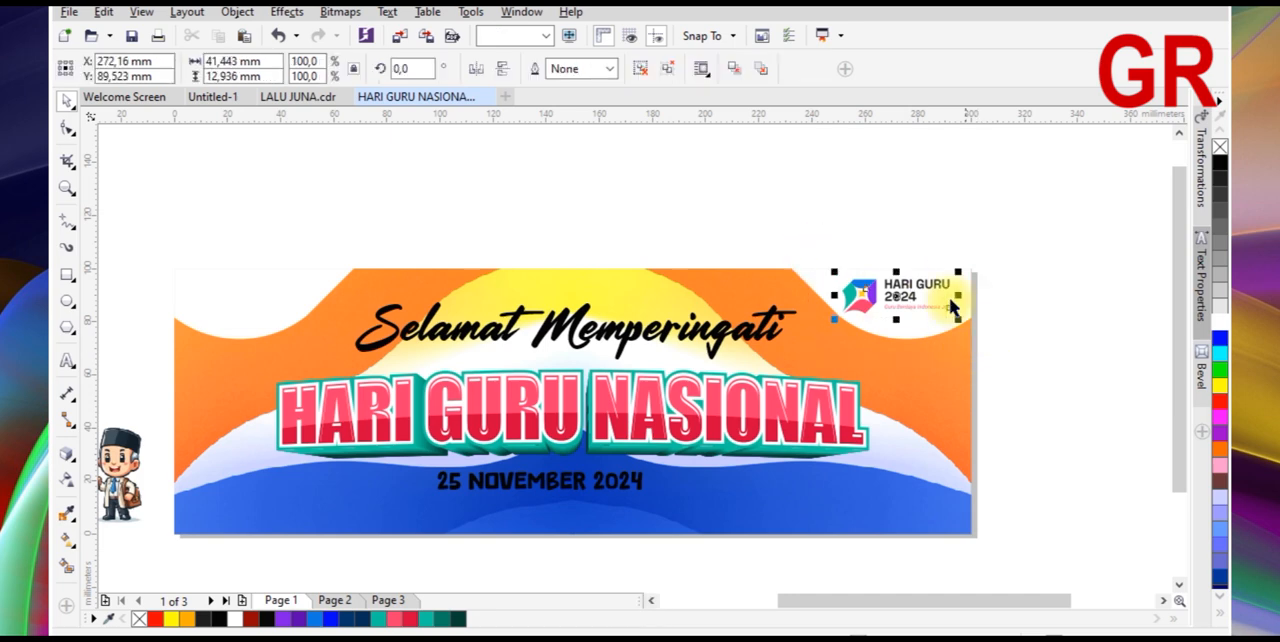
scroll(952, 310, up, 2)
mouse_move(964, 256)
mouse_down()
mouse_move(946, 243)
mouse_move(937, 271)
mouse_move(975, 273)
mouse_up()
scroll(937, 271, up, 1)
scroll(975, 273, down, 1)
scroll(1050, 313, down, 1)
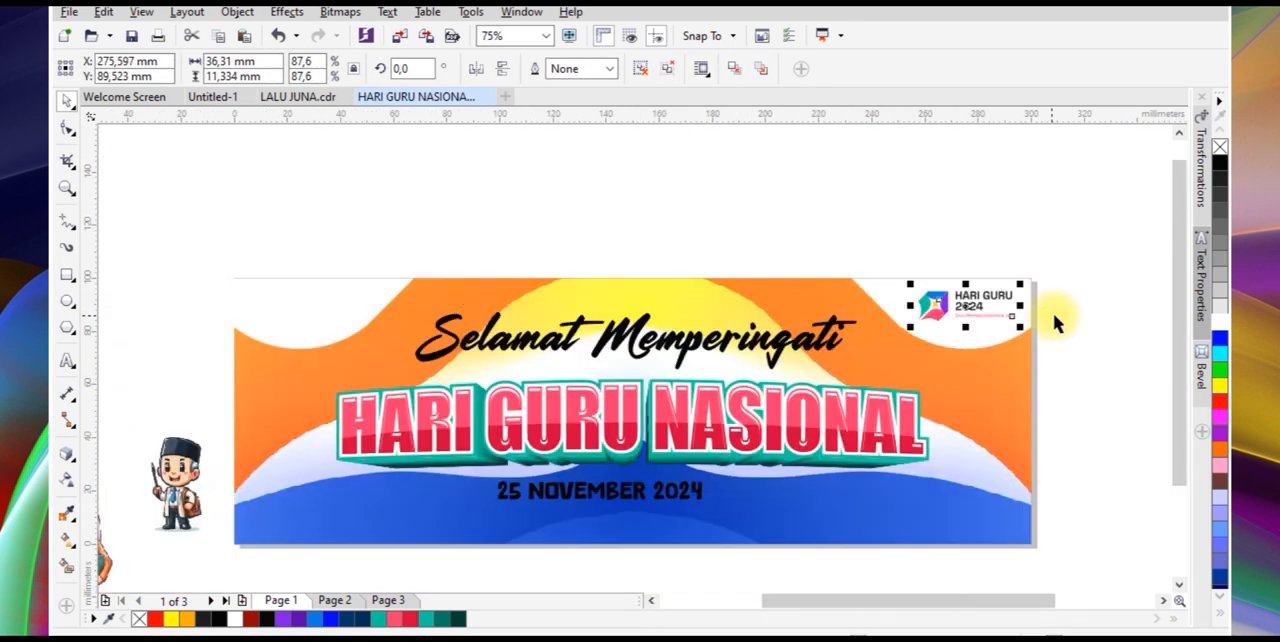
click(1050, 313)
Scale down the "Selamat Memperingati" text above the headline
click(775, 352)
drag(859, 307, 818, 282)
scroll(818, 282, down, 1)
Reduce the date text to about 64 x 6 mm, fill it white and centre it horizontally on the banner
scroll(758, 372, up, 1)
drag(744, 408, 766, 442)
click(1219, 323)
shift+click(766, 445)
key(c)
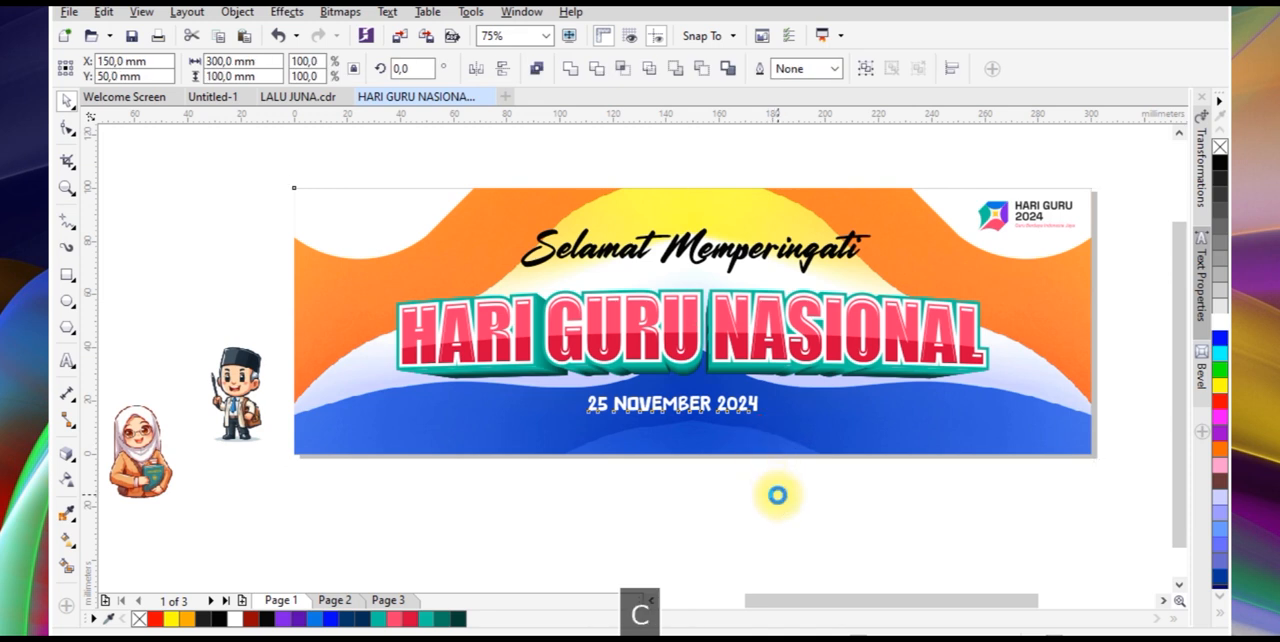
click(777, 494)
Centre the PowerClip background contents on the page, and lower them slightly to about Y 46 mm
click(774, 448)
click(676, 483)
key(p)
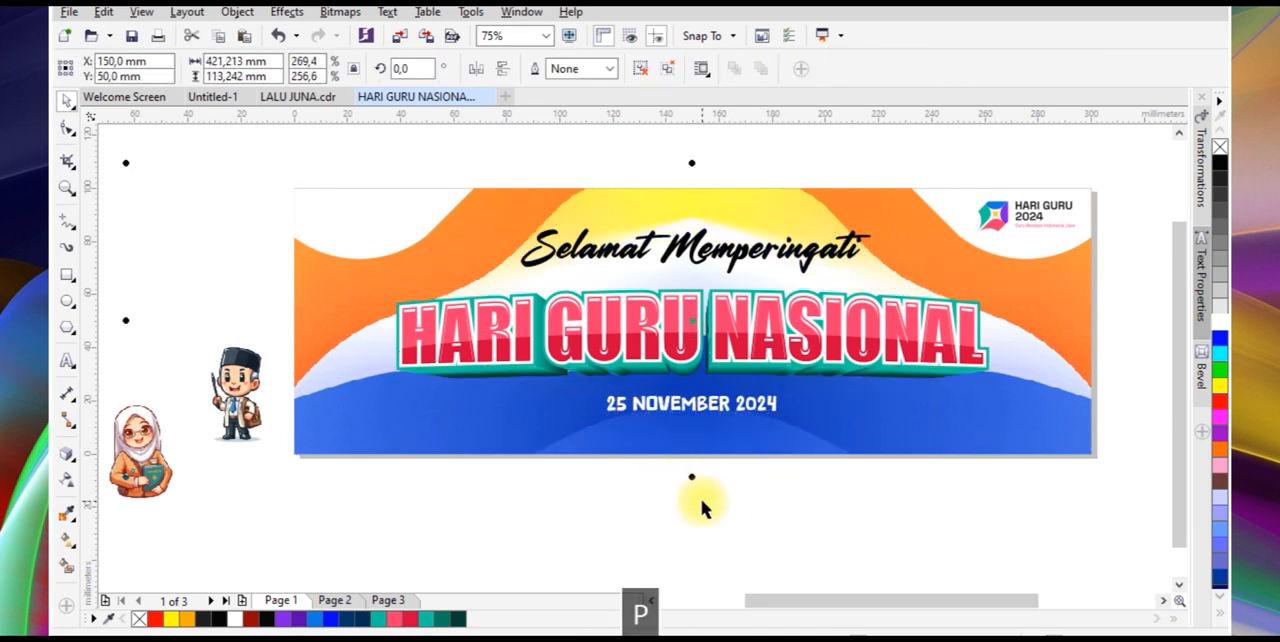
drag(769, 441, 766, 475)
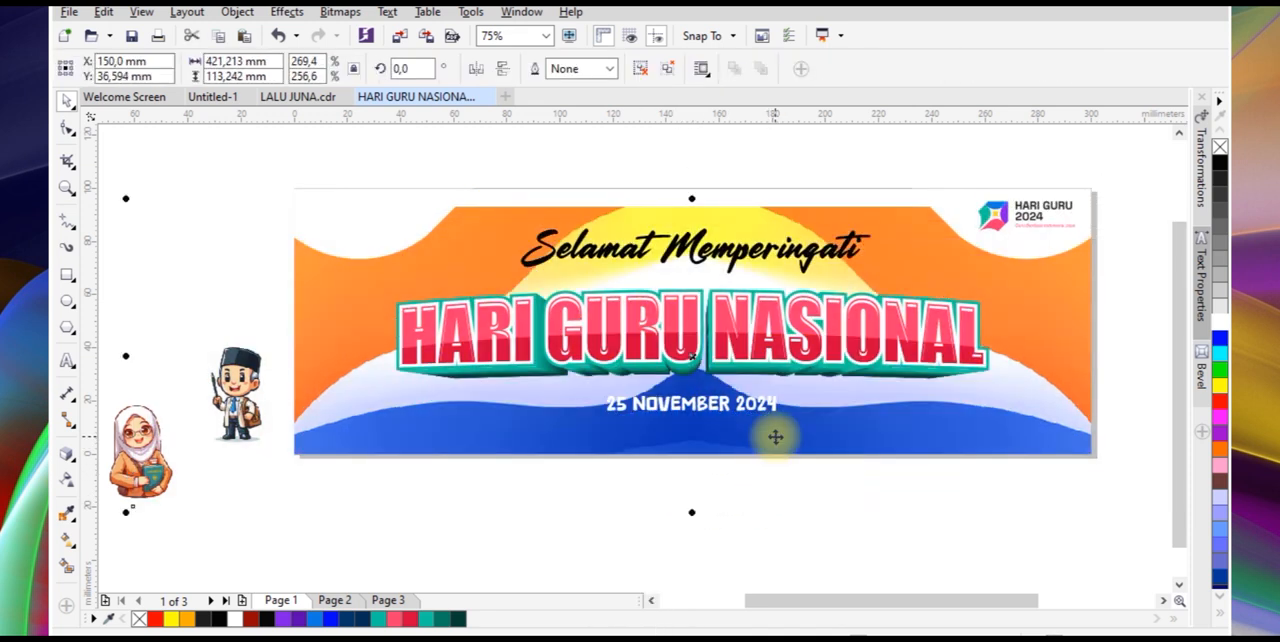
key(ctrl+z)
drag(812, 406, 812, 416)
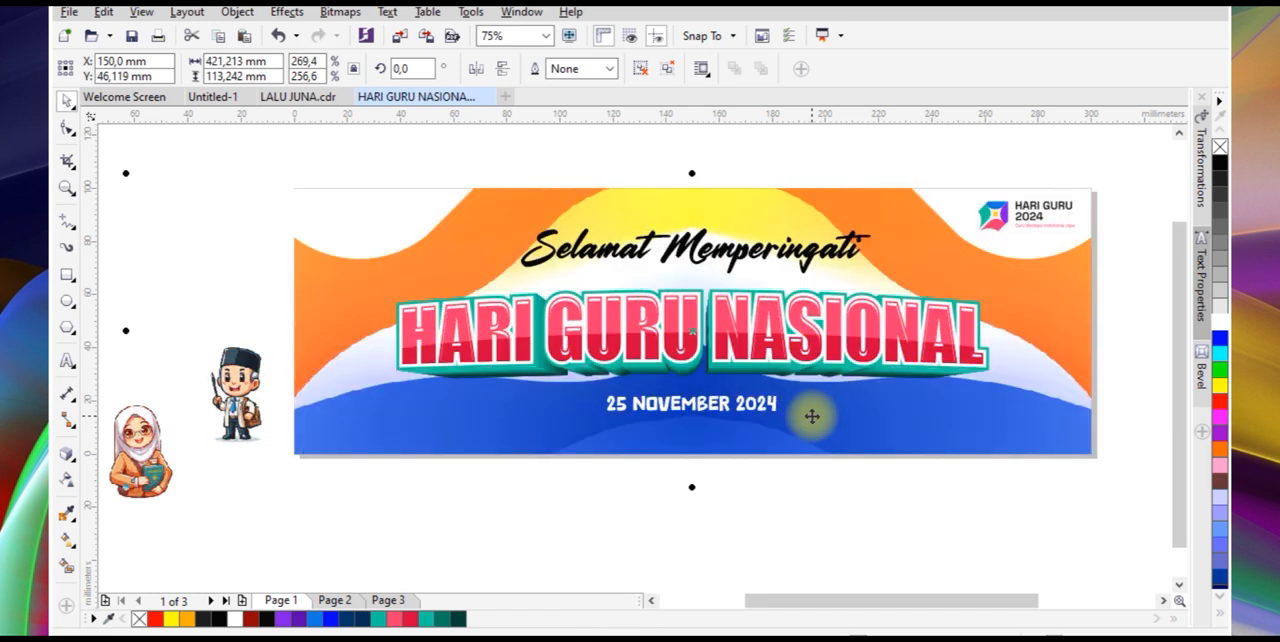
click(806, 507)
Duplicate the date text to the area below the Hari Guru 2024 logo
scroll(773, 340, down, 2)
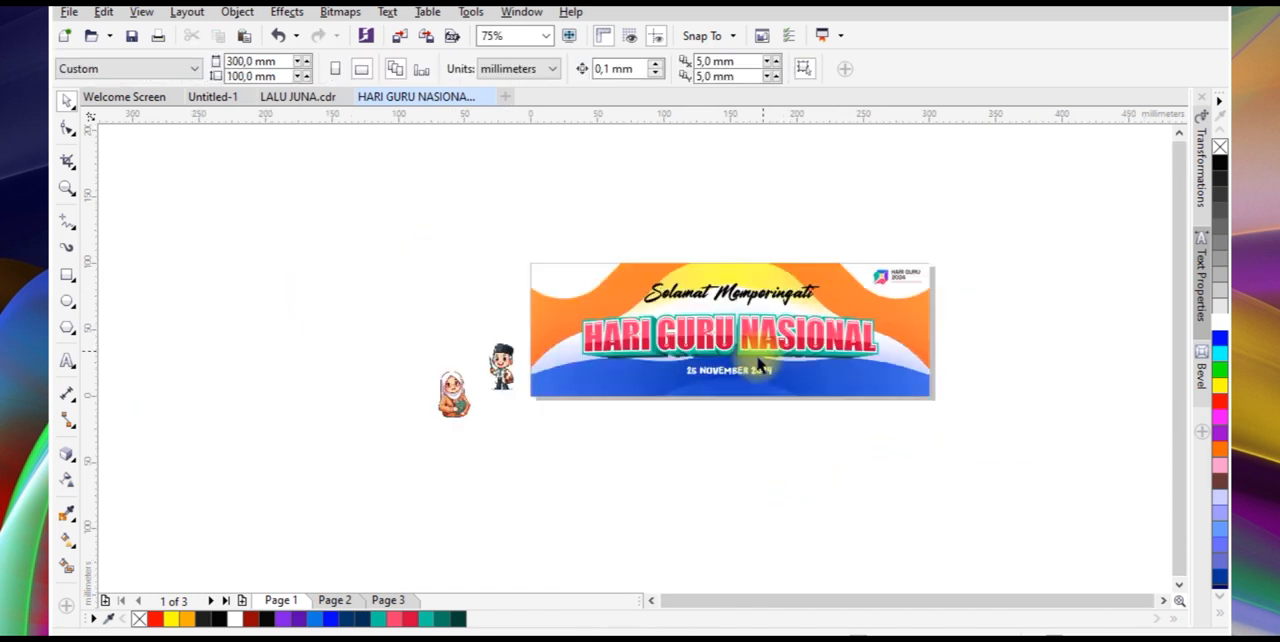
drag(767, 386, 917, 282)
scroll(917, 282, up, 5)
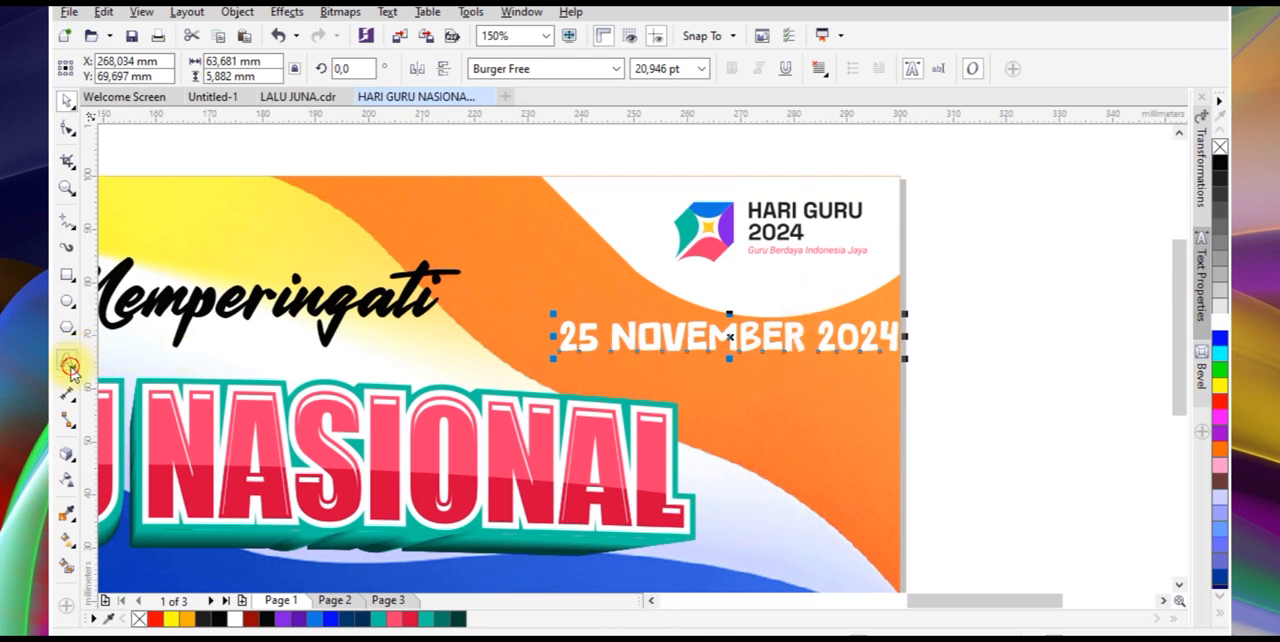
Replace the duplicated text with "GURU BERDAYA INDONESIA JAYA" and move it directly below the date
key(ctrl+a)
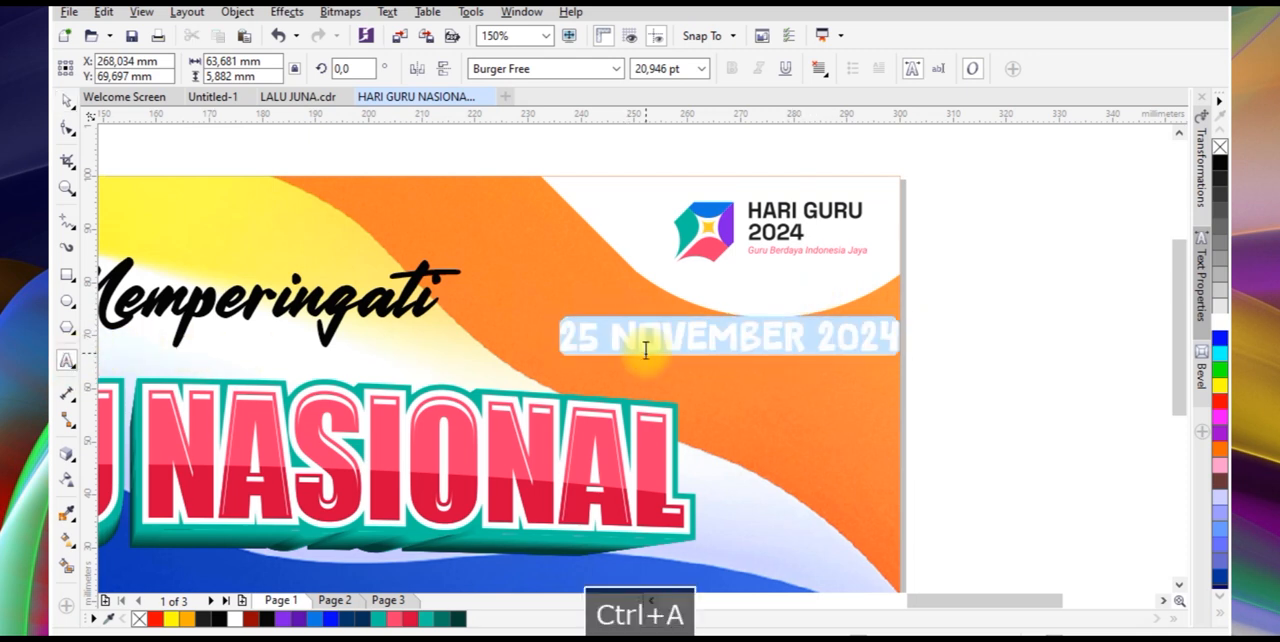
text(GURU)
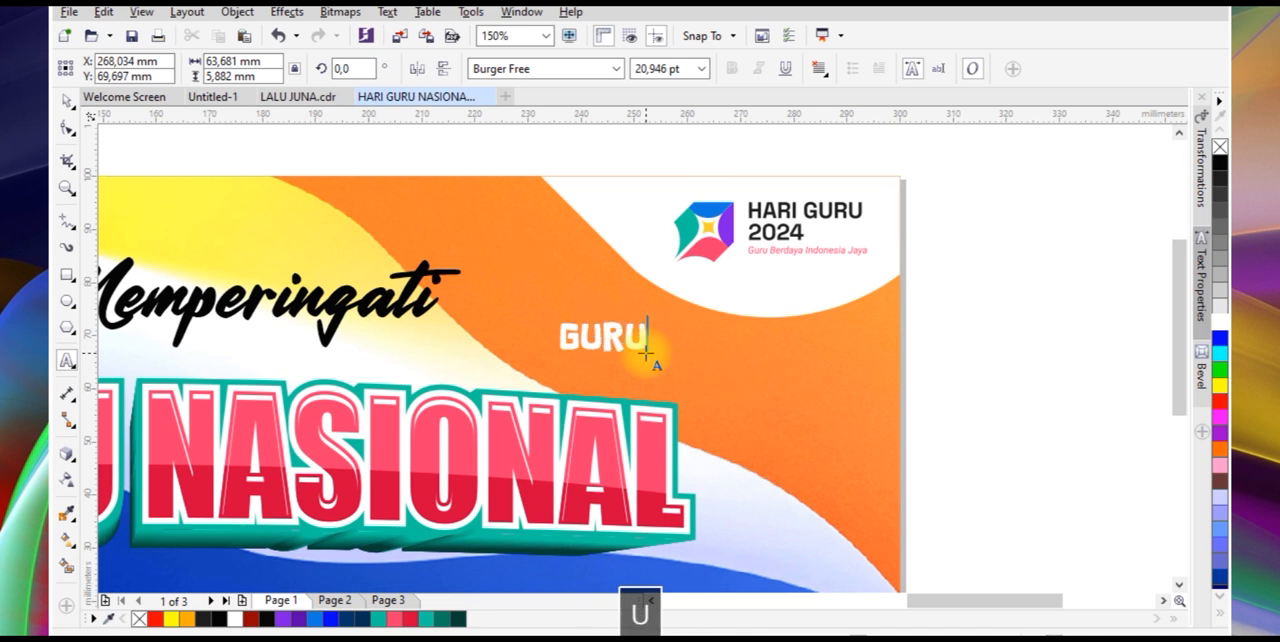
text( BERD)
text(AYA I)
text( JAY)
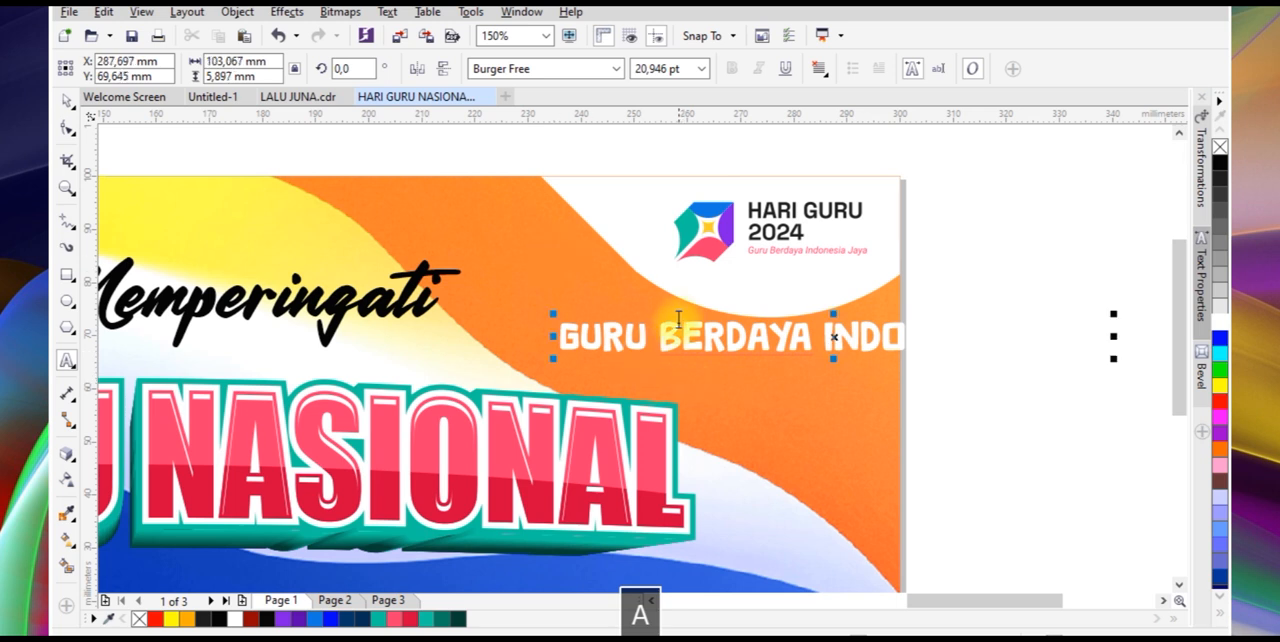
scroll(679, 322, down, 1)
drag(703, 338, 327, 500)
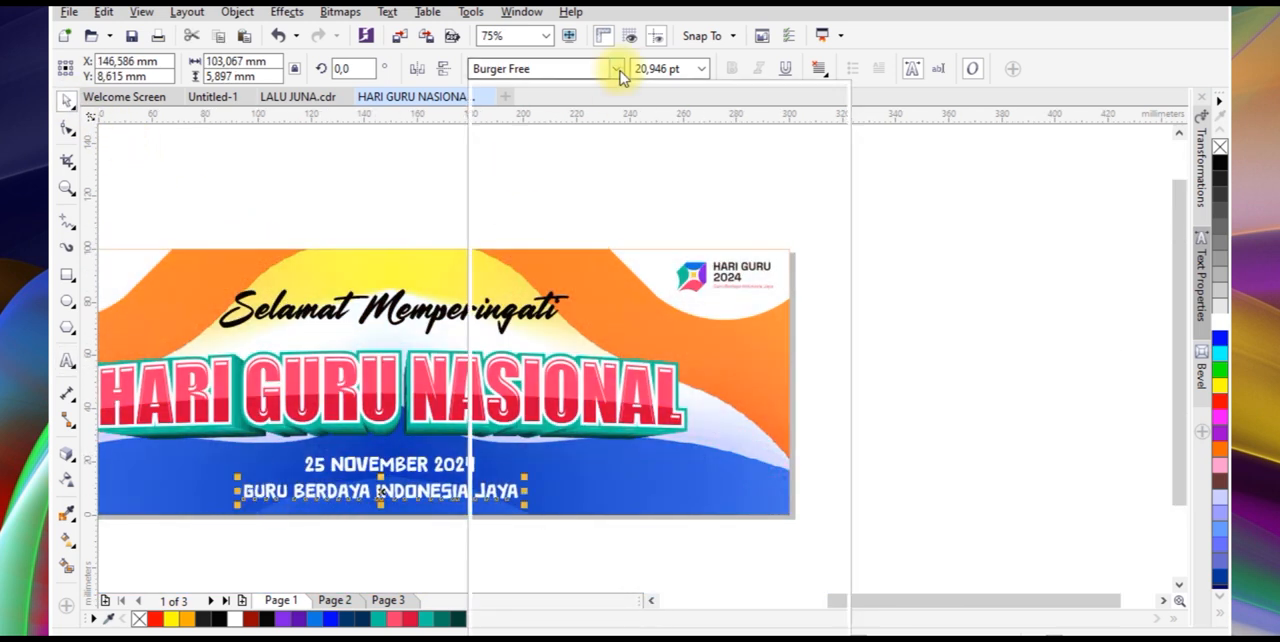
Browse the available fonts and set the slogan text below the date in Bitcheese
click(617, 69)
scroll(650, 335, down, 1)
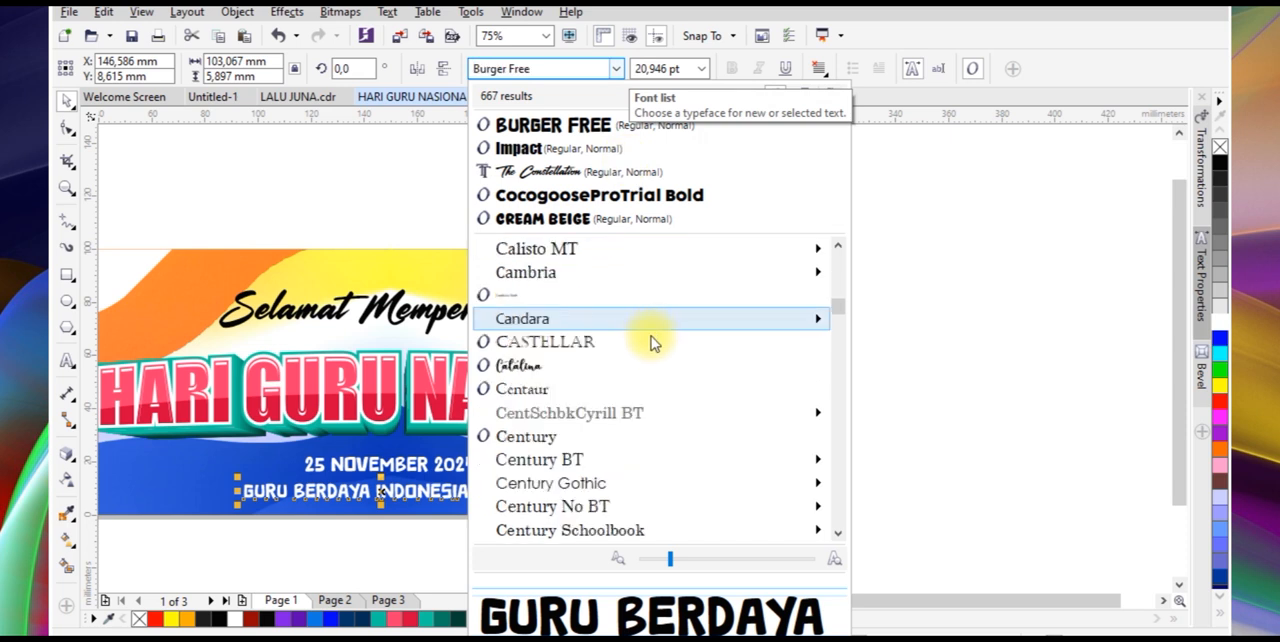
scroll(655, 342, down, 10)
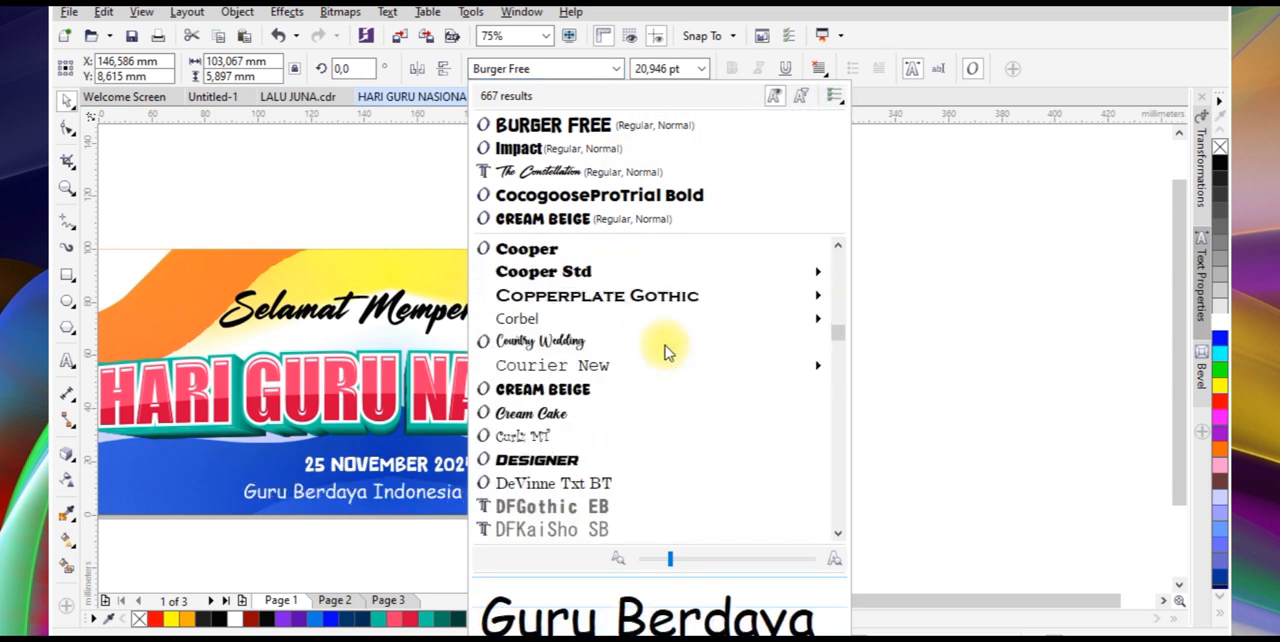
scroll(667, 352, up, 1)
scroll(667, 352, down, 5)
scroll(665, 348, down, 8)
scroll(670, 358, down, 7)
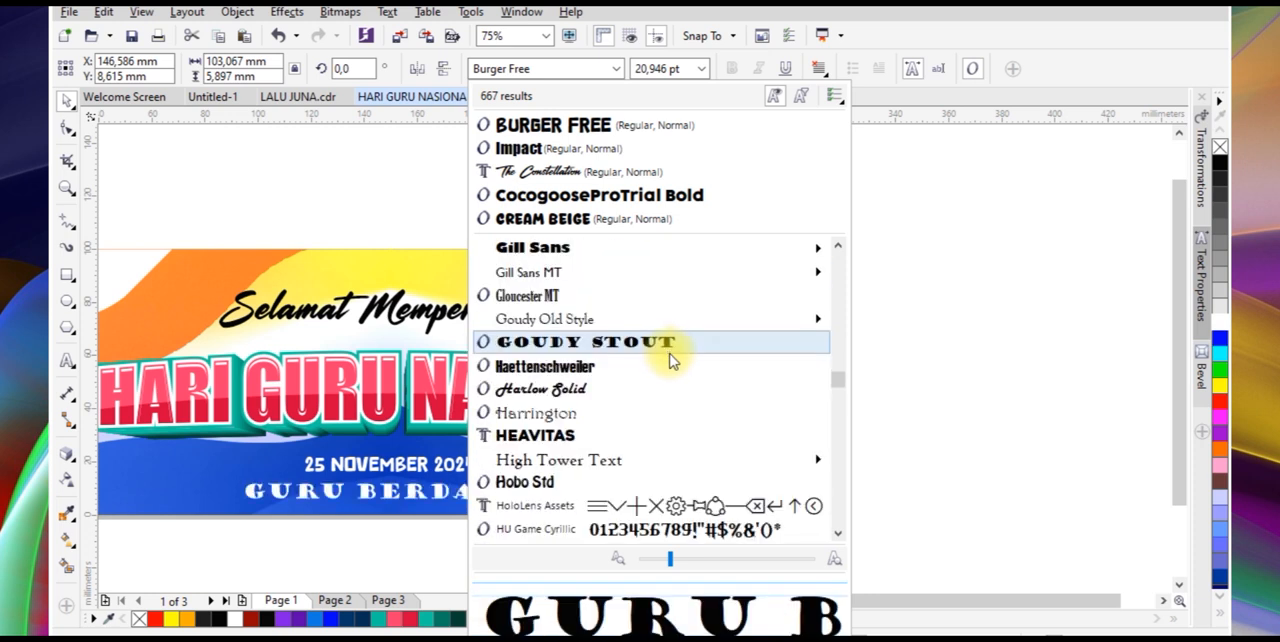
scroll(673, 361, down, 4)
scroll(675, 362, down, 10)
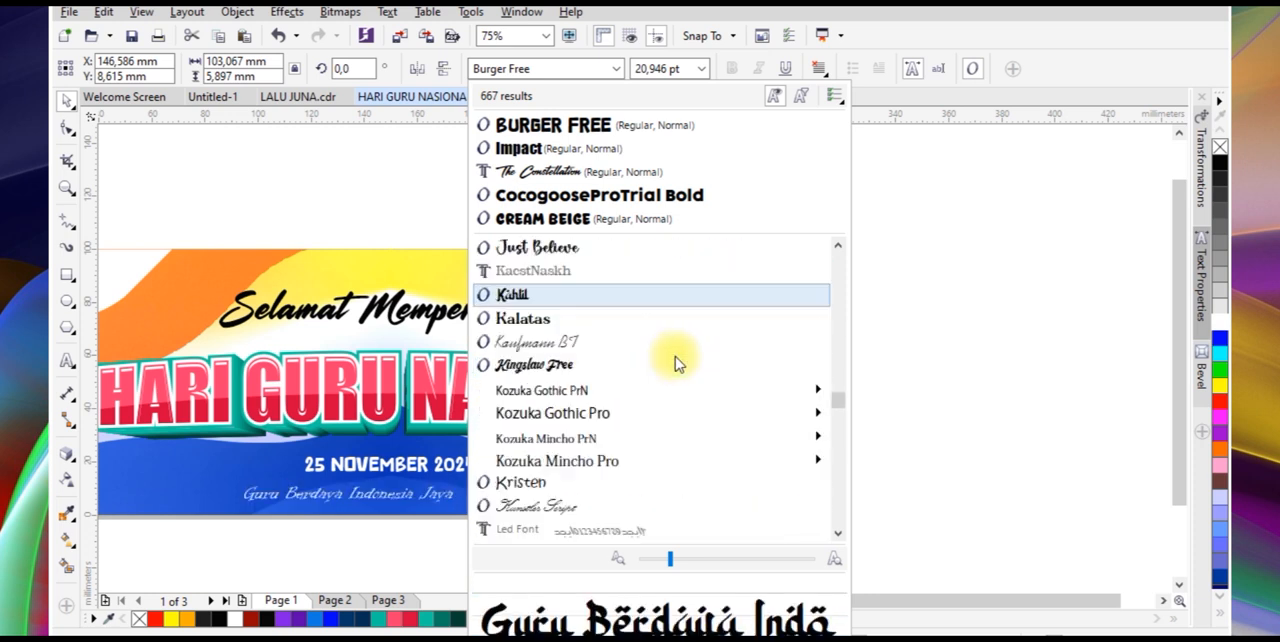
scroll(675, 356, down, 8)
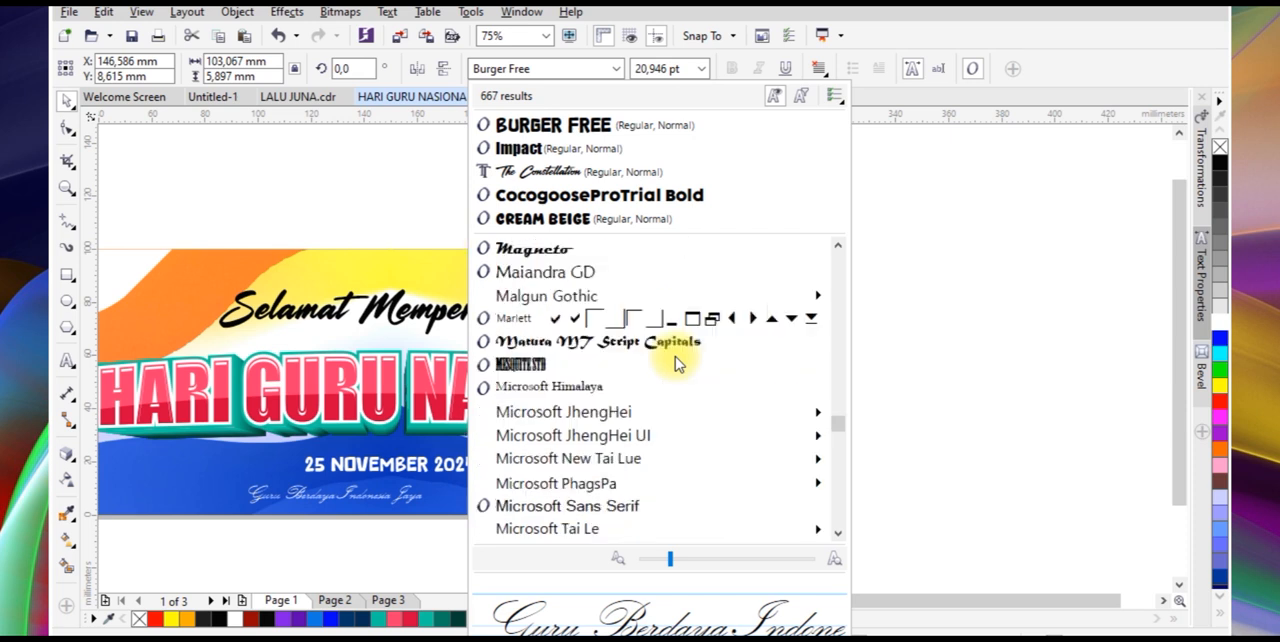
mouse_move(706, 396)
scroll(729, 406, down, 8)
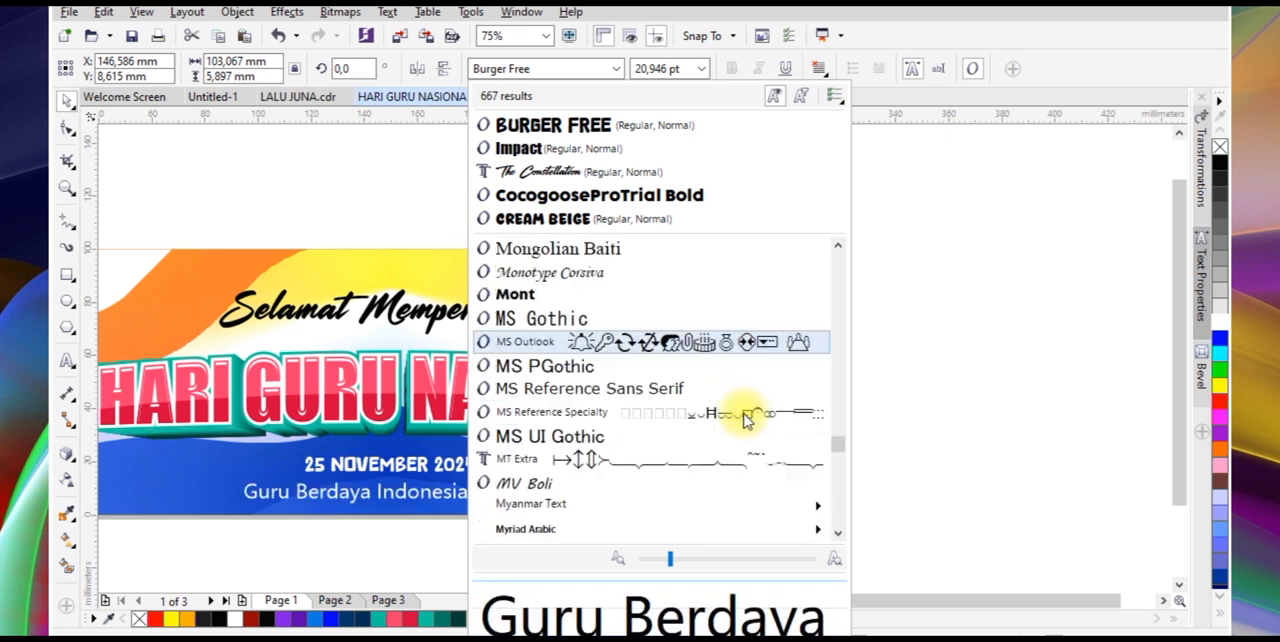
scroll(783, 446, down, 6)
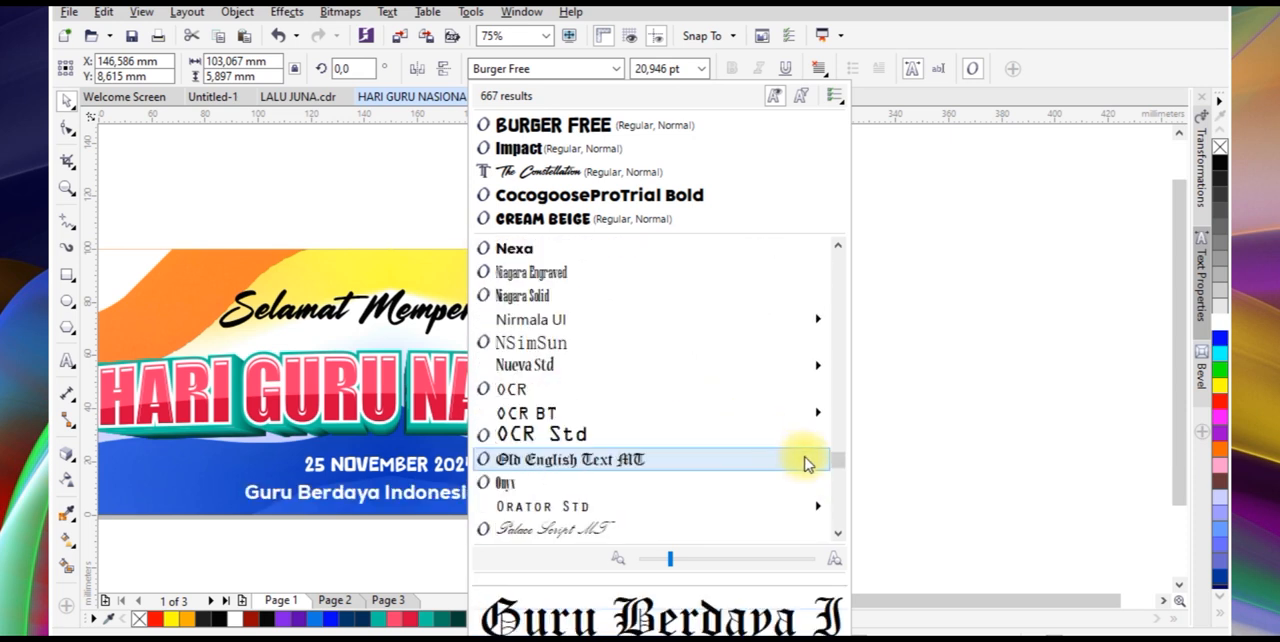
scroll(789, 468, down, 8)
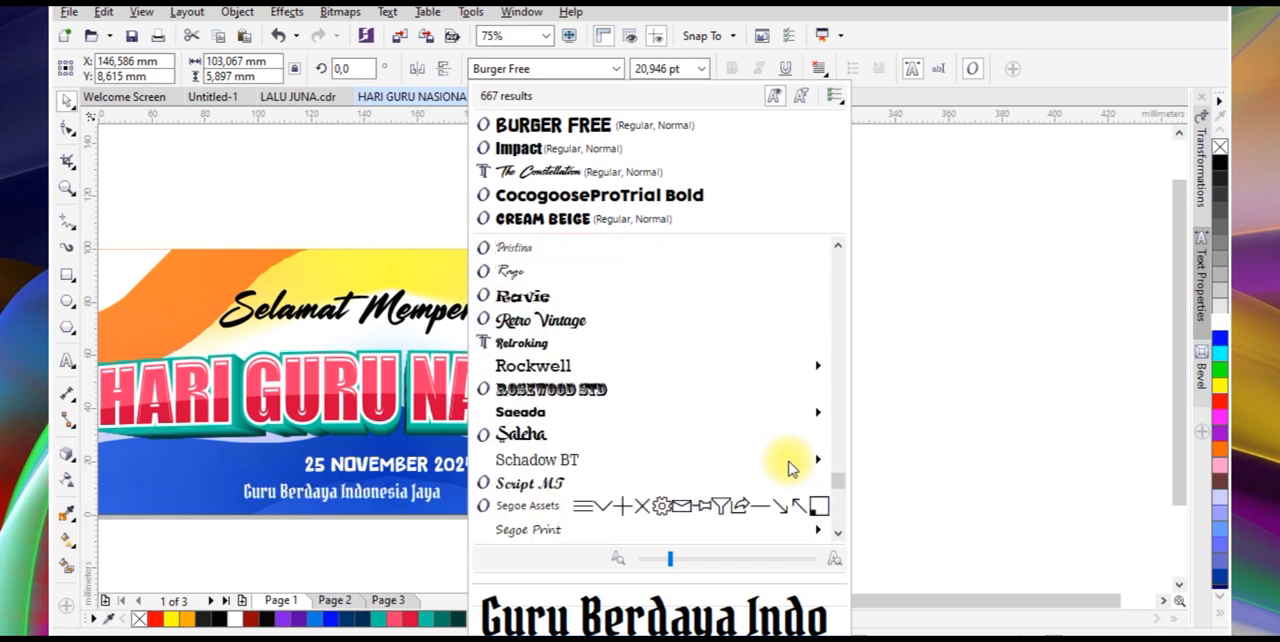
scroll(810, 478, down, 2)
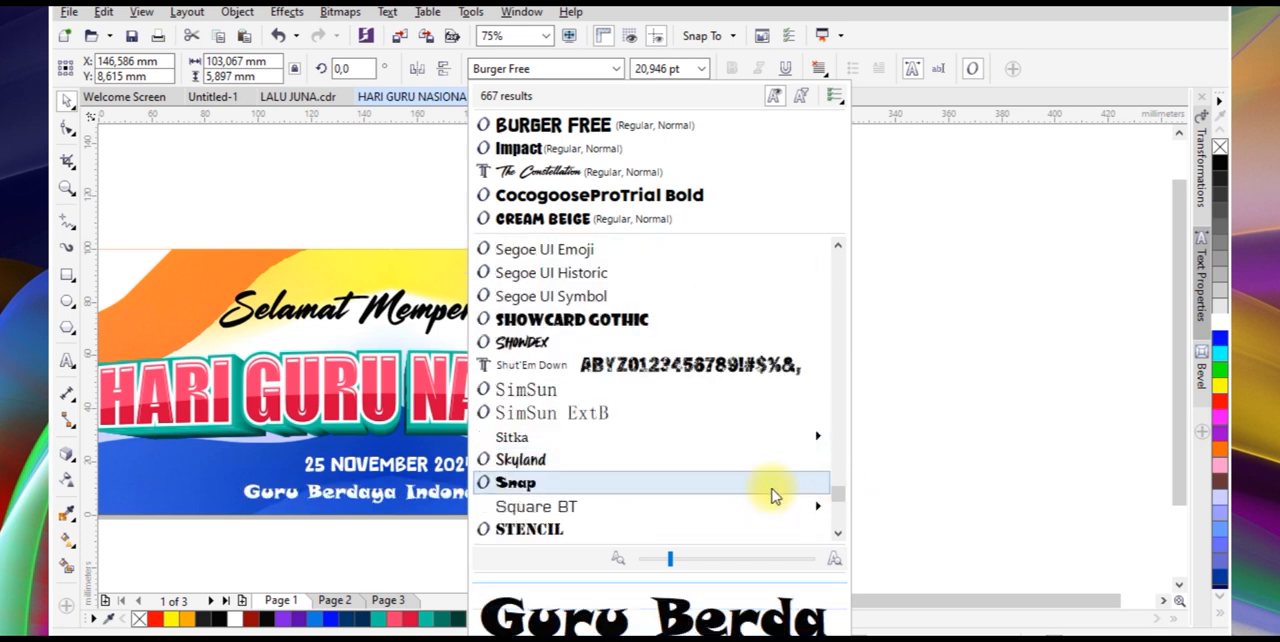
scroll(774, 494, down, 4)
scroll(774, 494, down, 2)
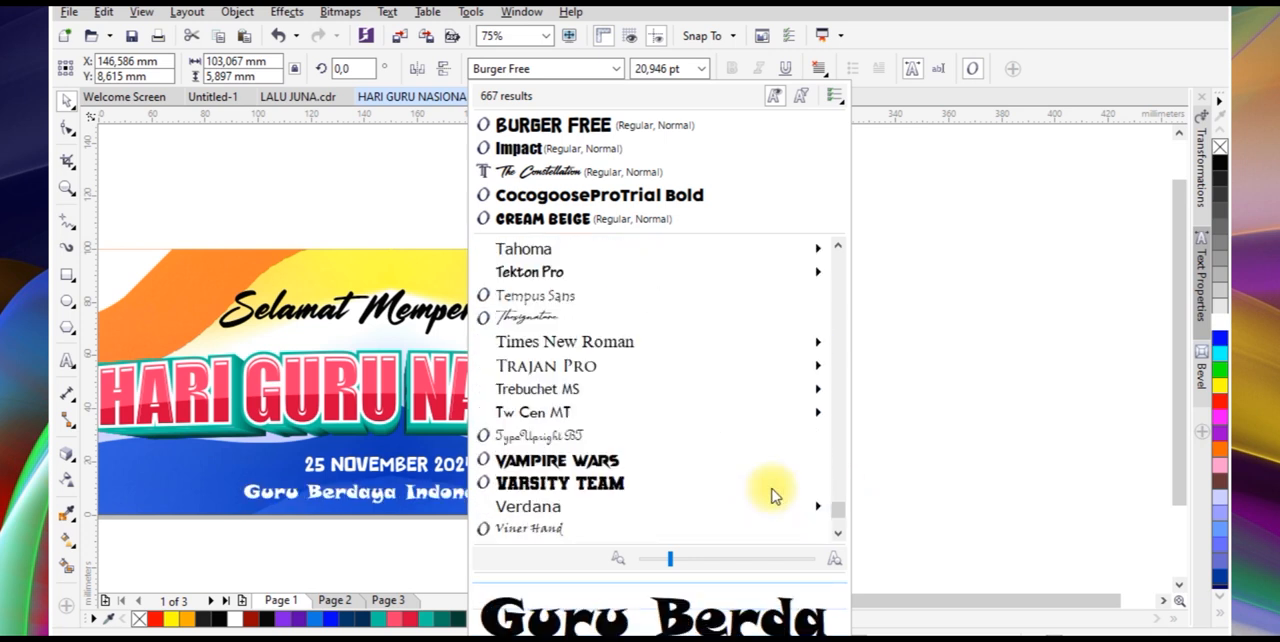
scroll(779, 489, down, 3)
drag(838, 513, 838, 255)
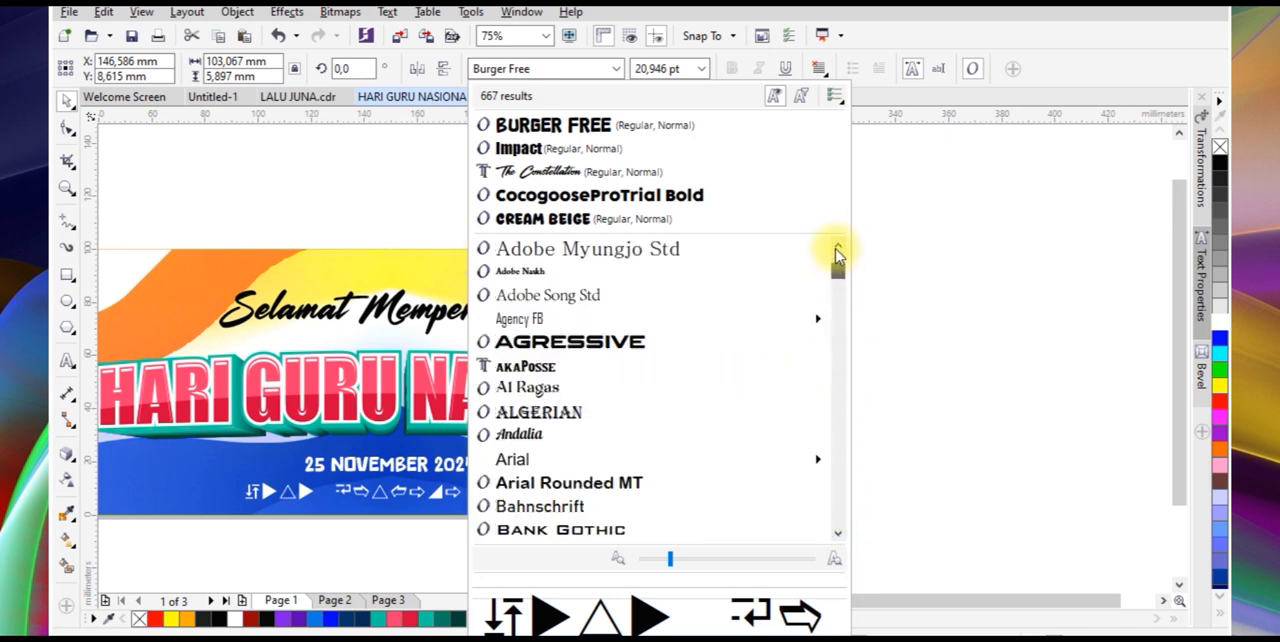
scroll(751, 332, up, 4)
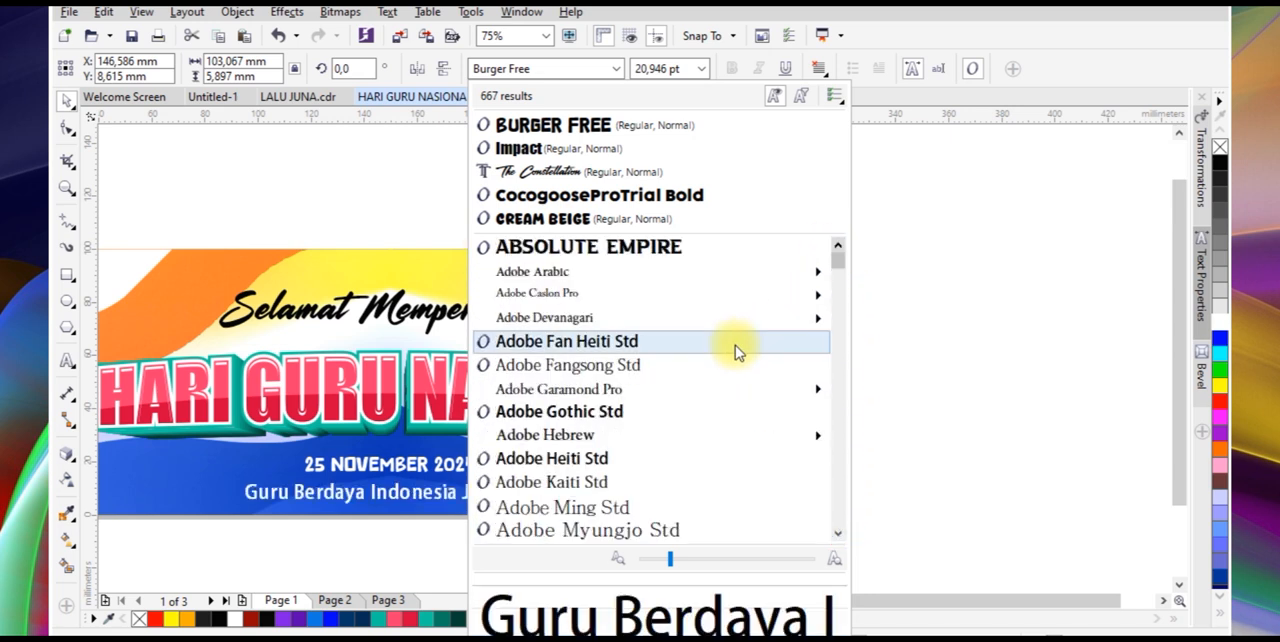
scroll(735, 345, down, 6)
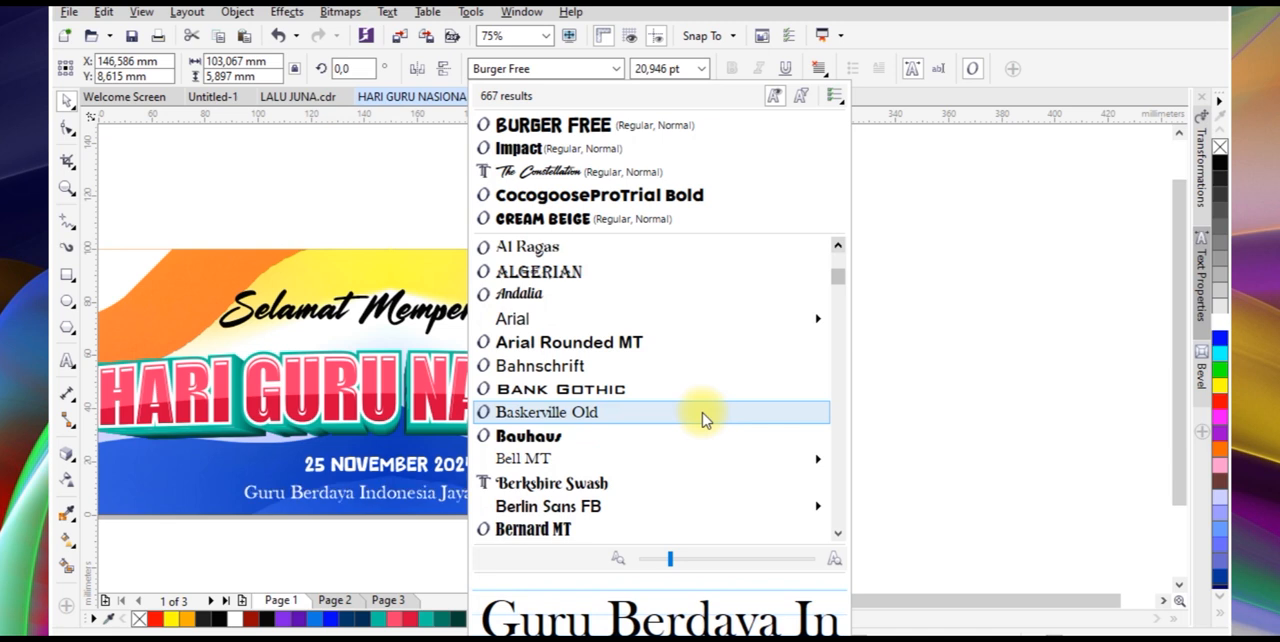
scroll(705, 418, down, 5)
click(706, 355)
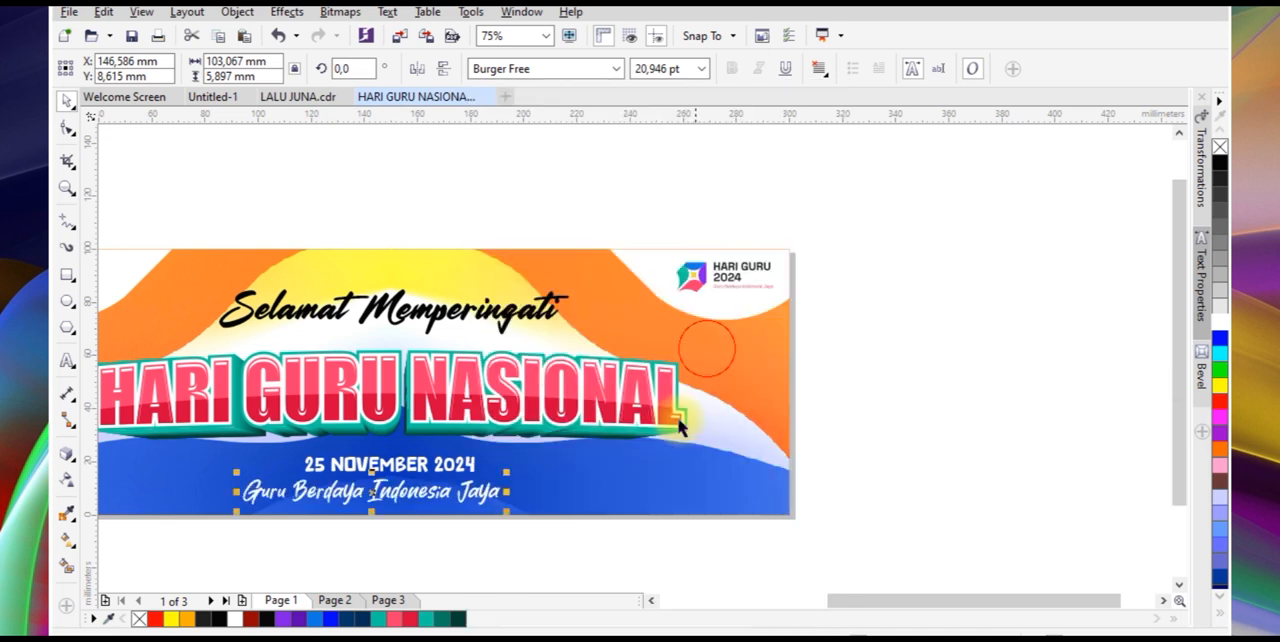
Enlarge the slogan to about 127 x 13 mm and centre it horizontally on the banner below the date
scroll(386, 517, down, 2)
scroll(586, 443, up, 3)
click(585, 420)
drag(640, 438, 572, 360)
shift+click(647, 434)
key(c)
click(583, 506)
scroll(577, 438, up, 2)
scroll(623, 457, down, 2)
click(634, 471)
drag(760, 424, 914, 383)
shift+click(980, 426)
key(c)
click(715, 541)
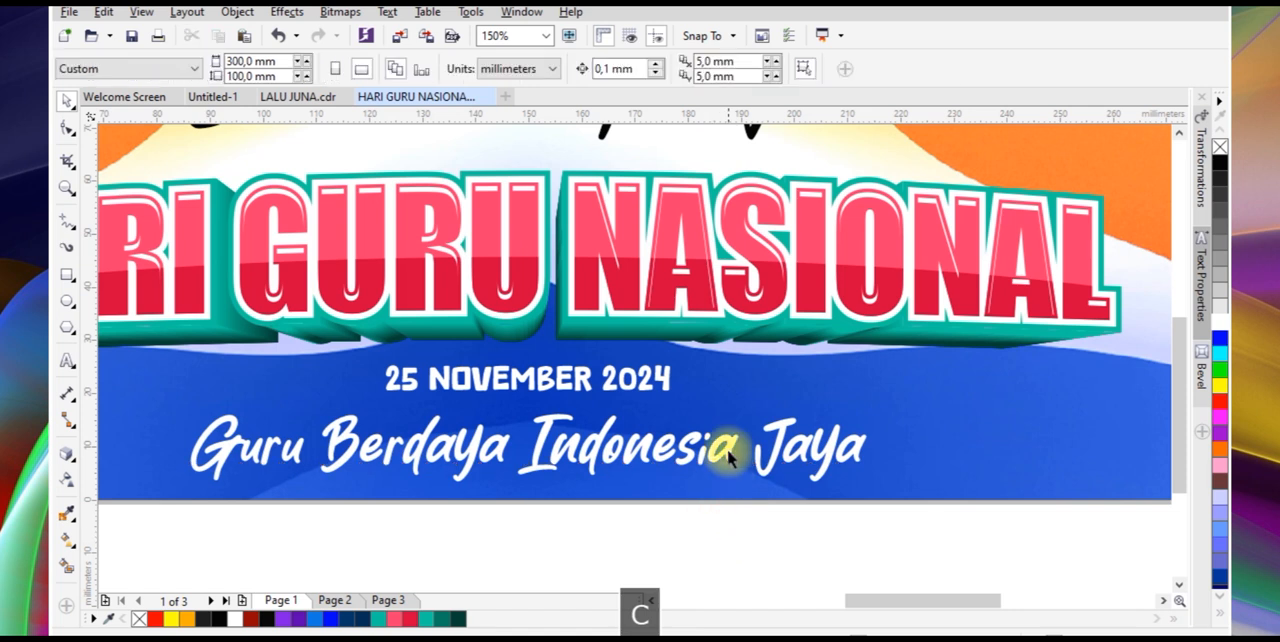
Fill the slogan "Guru Berdaya Indonesia Jaya" with yellow
click(728, 440)
scroll(886, 405, down, 2)
click(1224, 393)
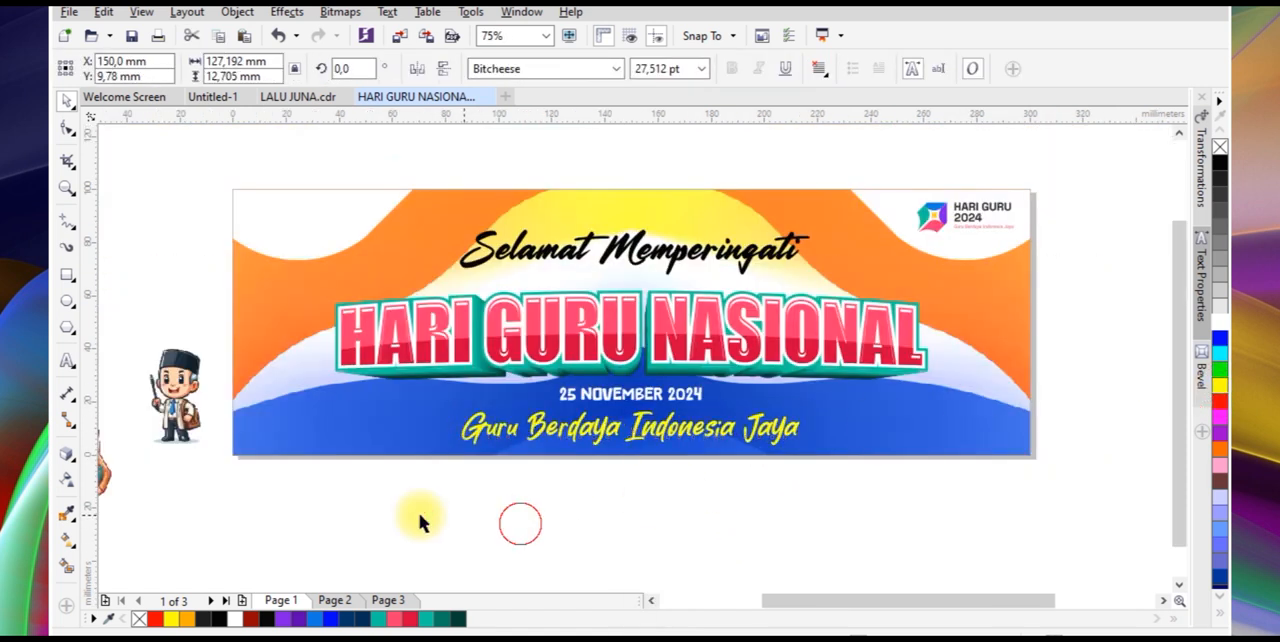
Move the greeting, headline, date and slogan together slightly upward to about Y 48.5 mm
drag(360, 515, 727, 270)
drag(287, 492, 876, 256)
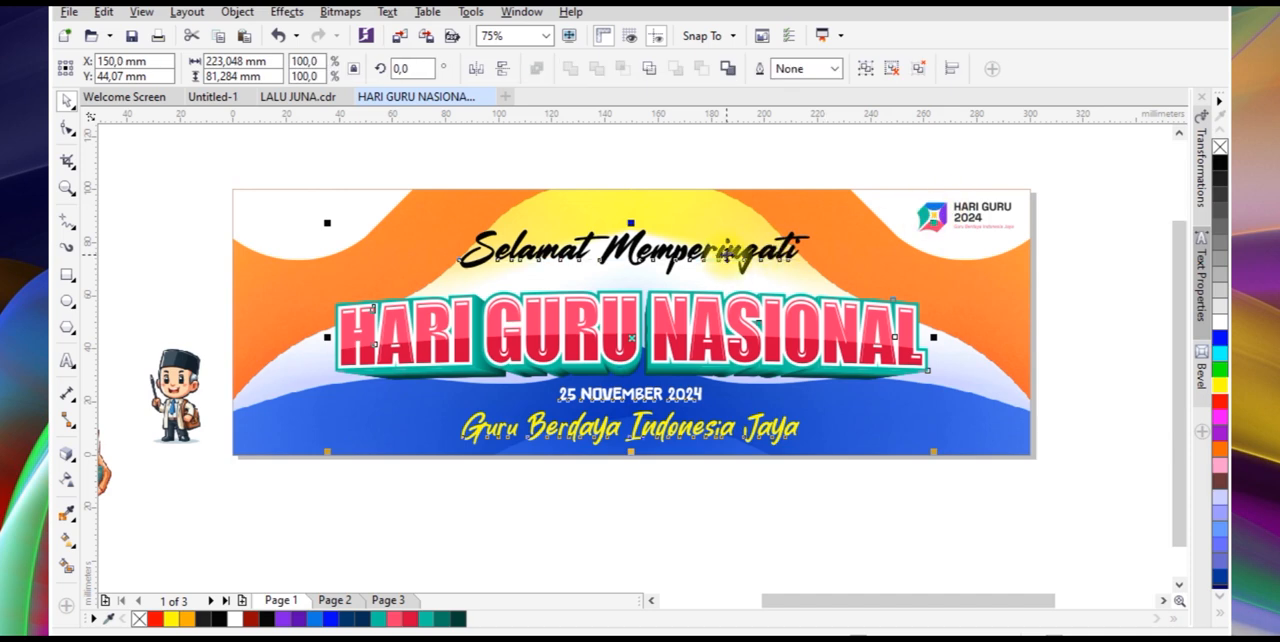
scroll(737, 254, up, 1)
drag(743, 273, 743, 238)
scroll(743, 238, down, 1)
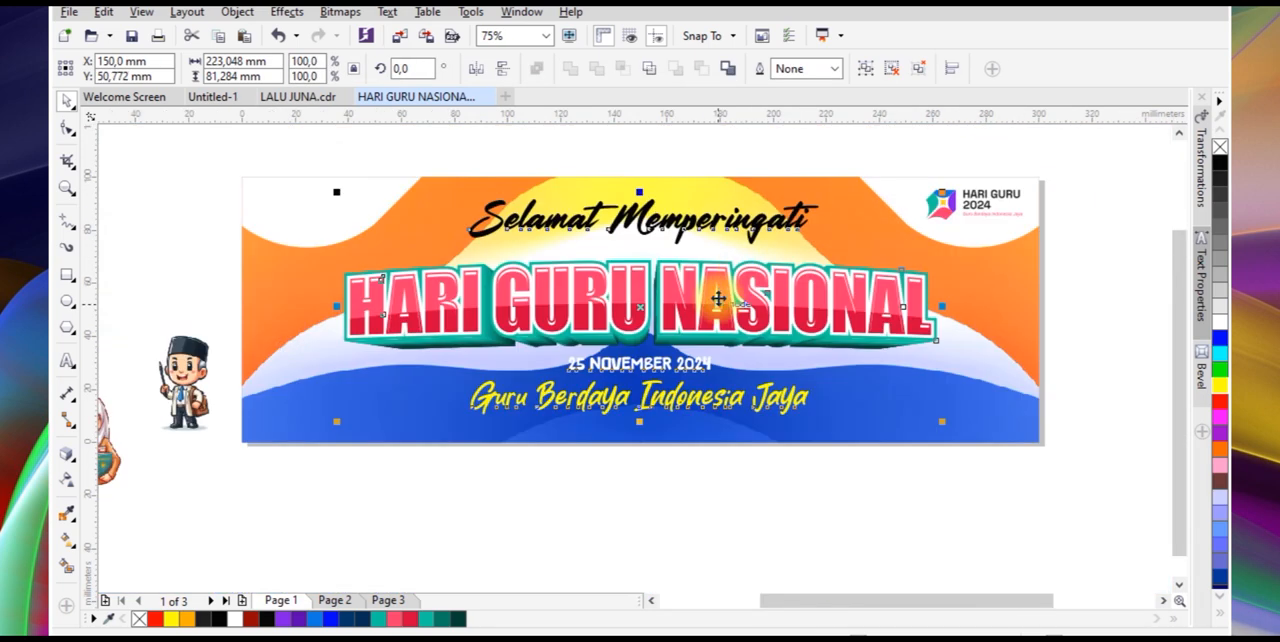
scroll(720, 299, up, 1)
drag(718, 299, 718, 311)
scroll(731, 343, down, 1)
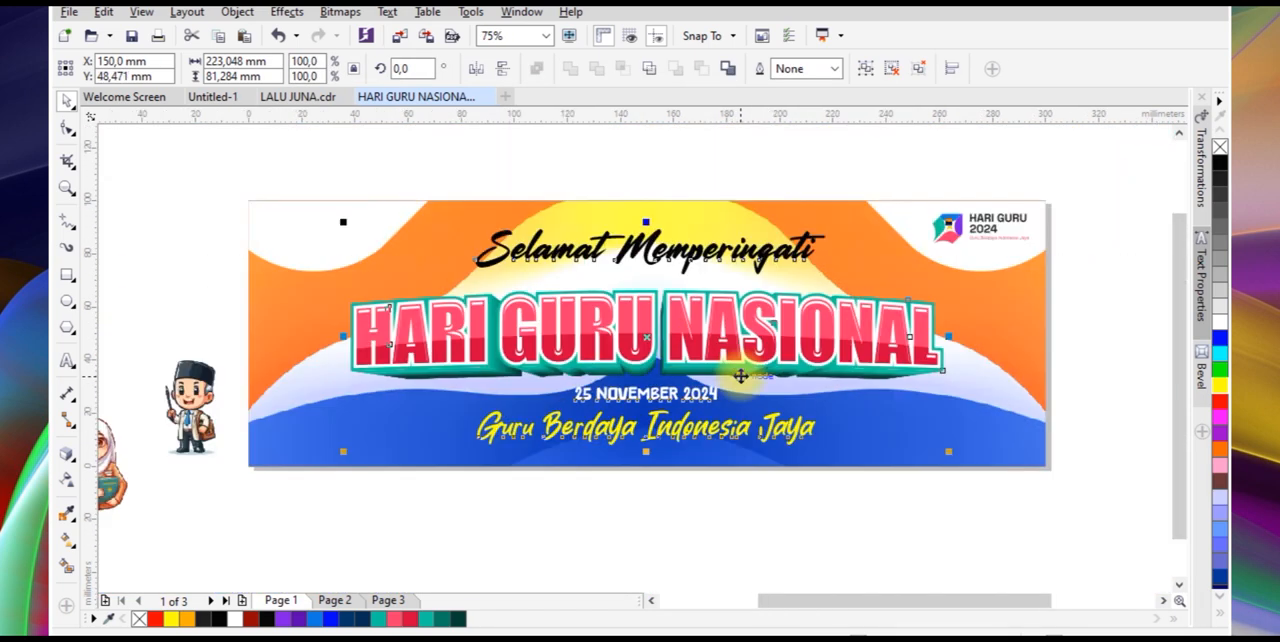
Raise the background contents inside the PowerClip frame to about Y 53 mm
click(791, 510)
click(844, 461)
click(627, 493)
drag(895, 414, 893, 397)
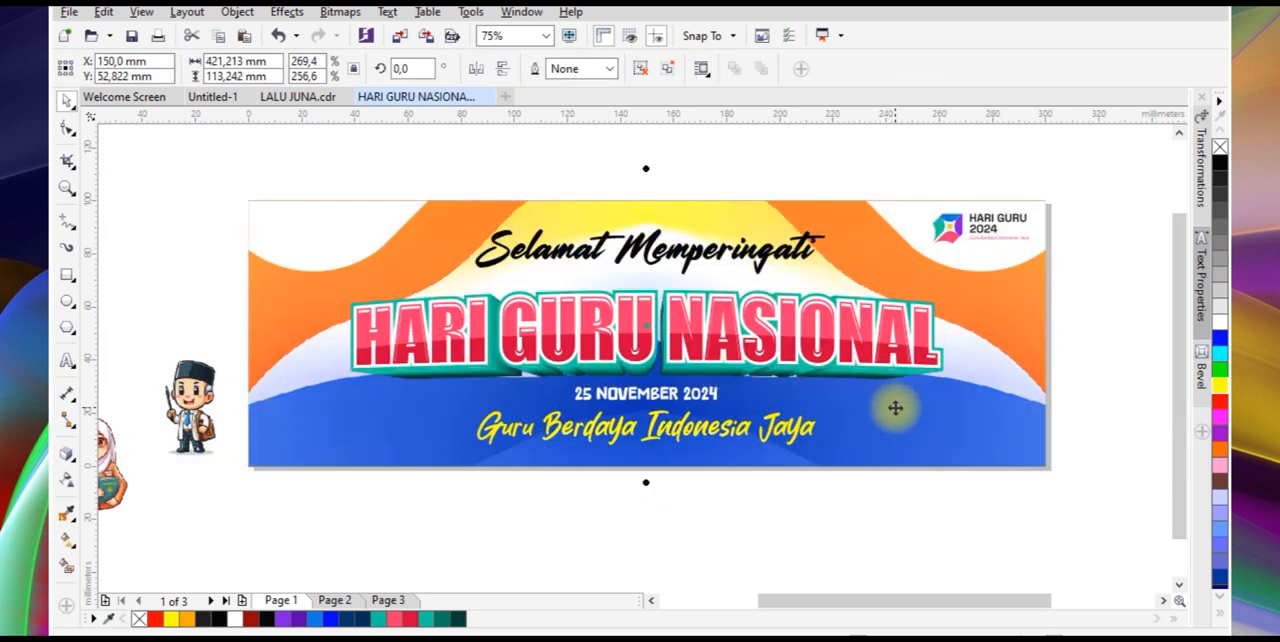
click(797, 509)
Move the male teacher below the banner, and place the female teacher enlarged over the banner's lower-left corner
scroll(400, 451, down, 2)
drag(302, 440, 632, 488)
drag(297, 485, 416, 389)
scroll(377, 432, up, 2)
drag(365, 451, 336, 403)
Enlarge the male teacher to about 37 x 69 mm and place him at the banner's lower-right corner
click(898, 484)
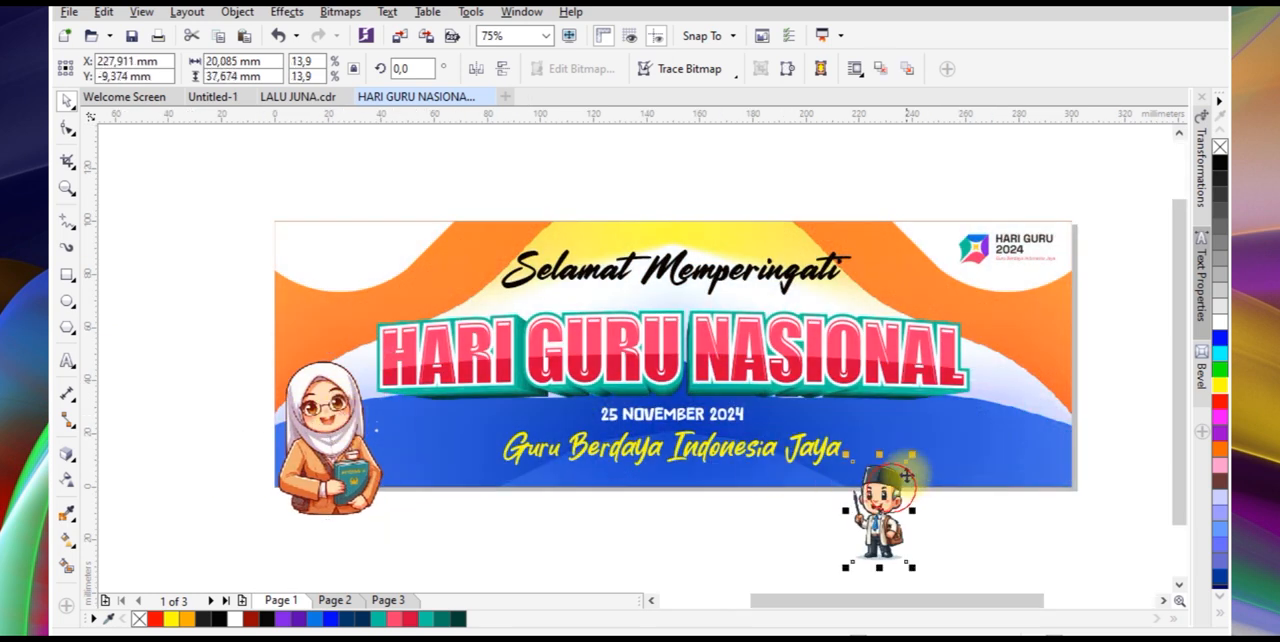
drag(915, 457, 1014, 409)
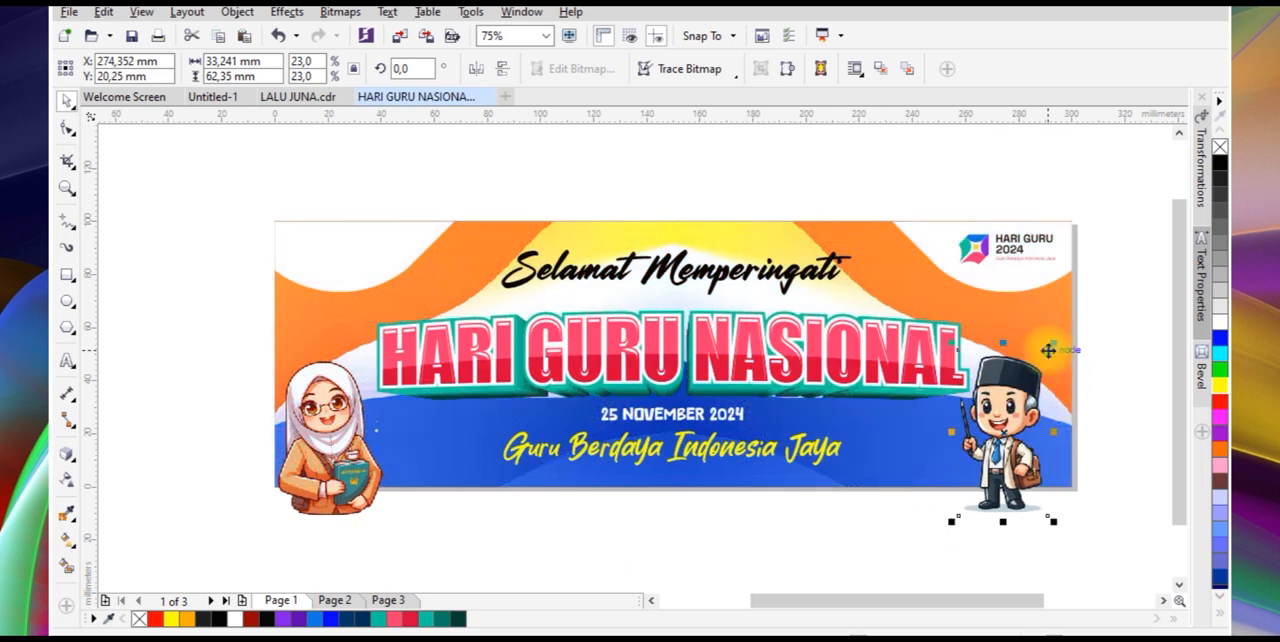
drag(1053, 343, 1072, 350)
drag(1056, 388, 1061, 384)
scroll(1085, 325, up, 3)
mouse_move(1095, 293)
mouse_down()
mouse_move(1111, 306)
mouse_move(1102, 313)
mouse_up()
drag(1010, 391, 1005, 396)
scroll(1009, 381, down, 1)
scroll(1005, 400, up, 1)
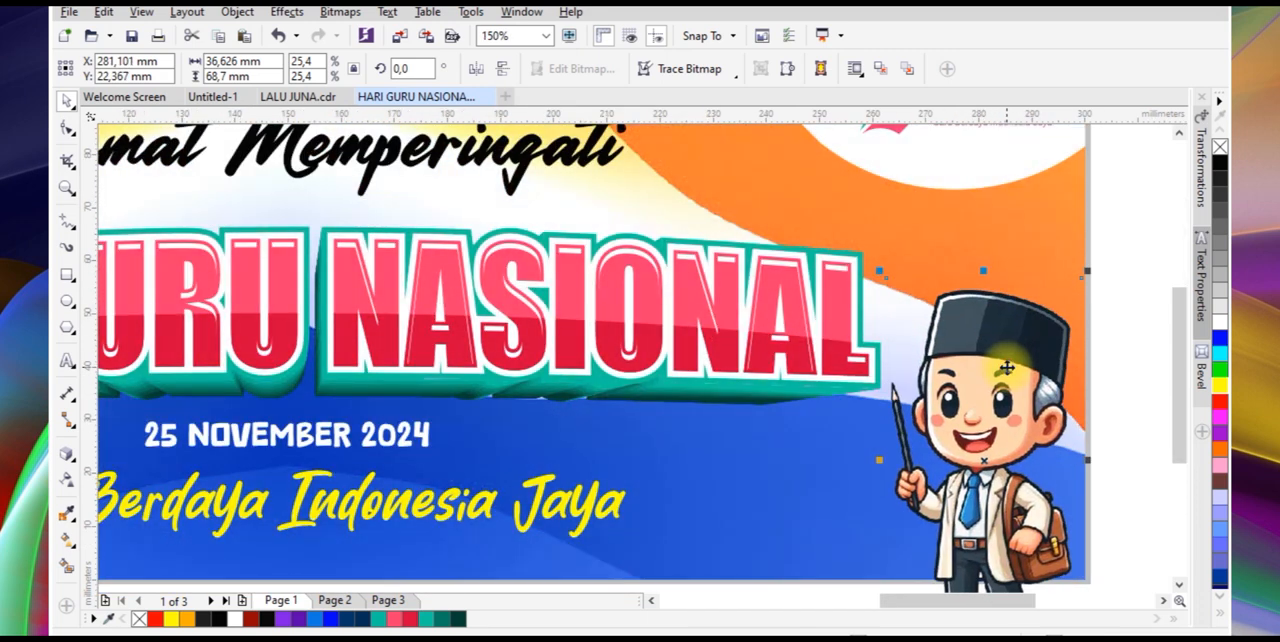
scroll(897, 397, down, 1)
Resize the female teacher to about 38 x 57 mm and adjust her position at the banner's lower-left corner
click(313, 404)
scroll(310, 405, up, 1)
drag(310, 405, 310, 384)
drag(411, 257, 405, 266)
drag(331, 341, 327, 342)
scroll(321, 348, down, 1)
PowerClip the female teacher and the male teacher inside the banner background frame
right_click(321, 348)
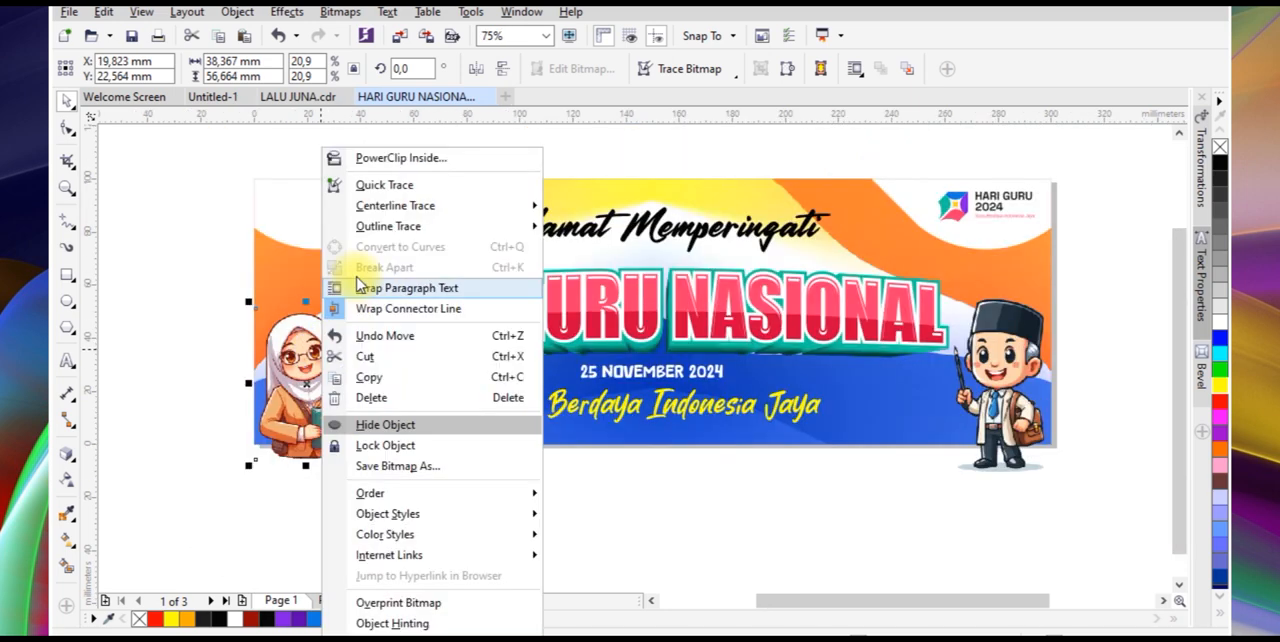
click(378, 160)
click(447, 408)
right_click(1000, 385)
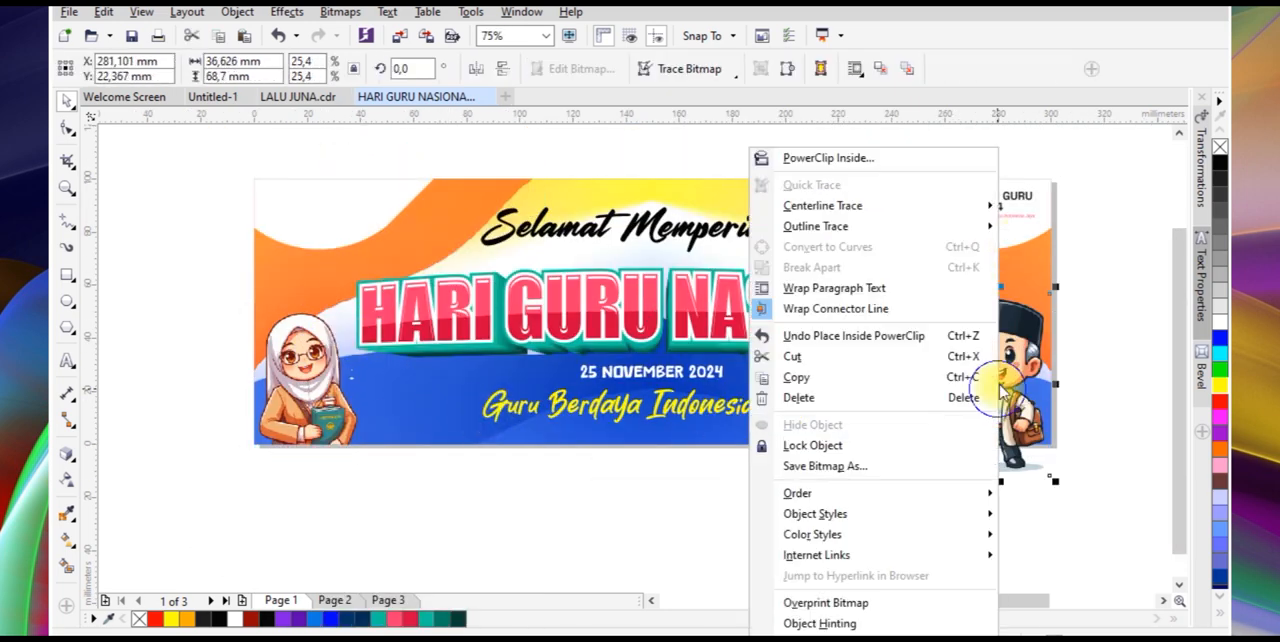
click(888, 153)
click(903, 391)
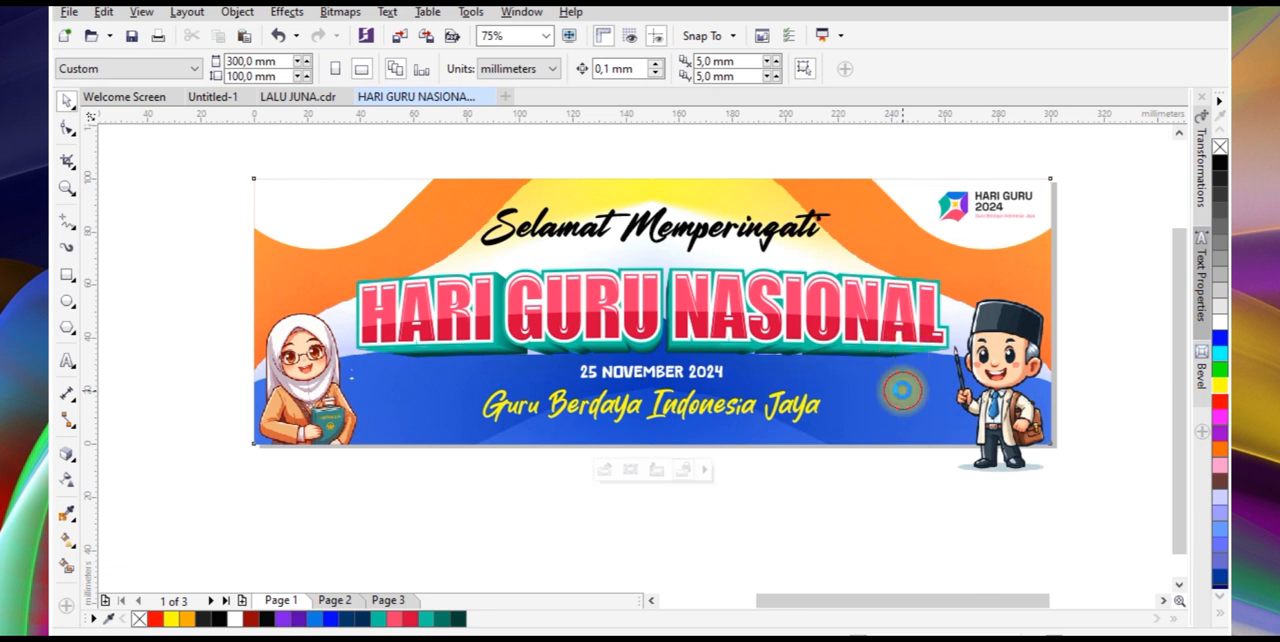
click(855, 553)
Add a one-step red outside contour with a 0.5 mm offset around the slogan
click(706, 424)
scroll(706, 424, up, 4)
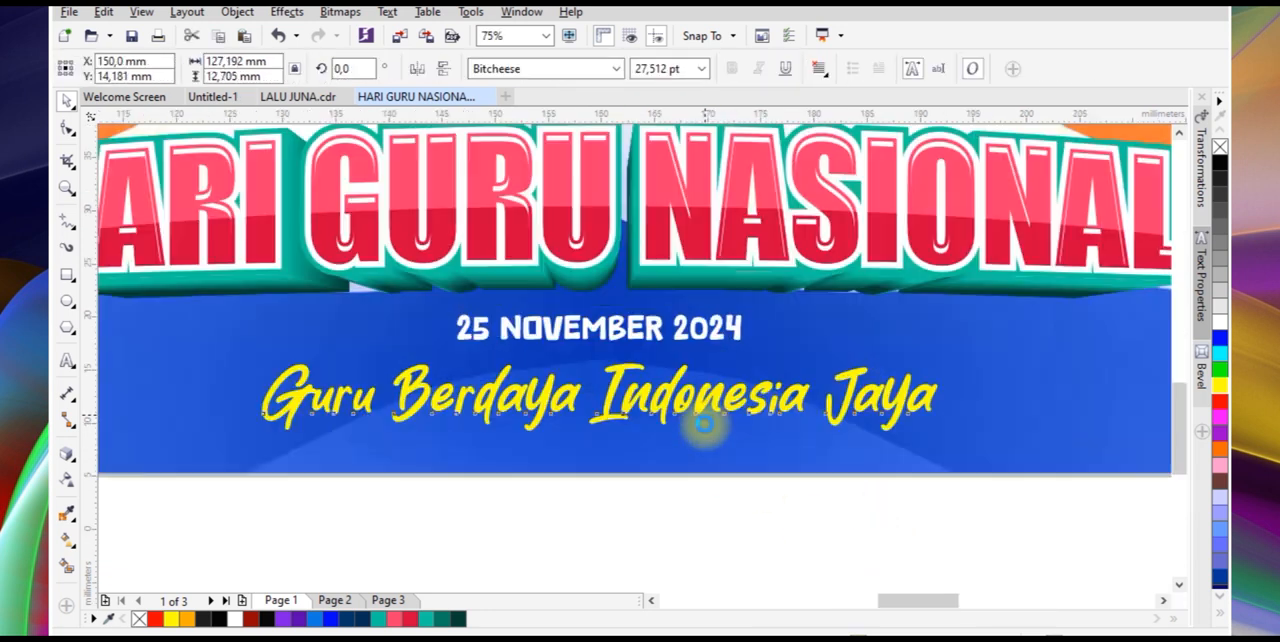
click(76, 462)
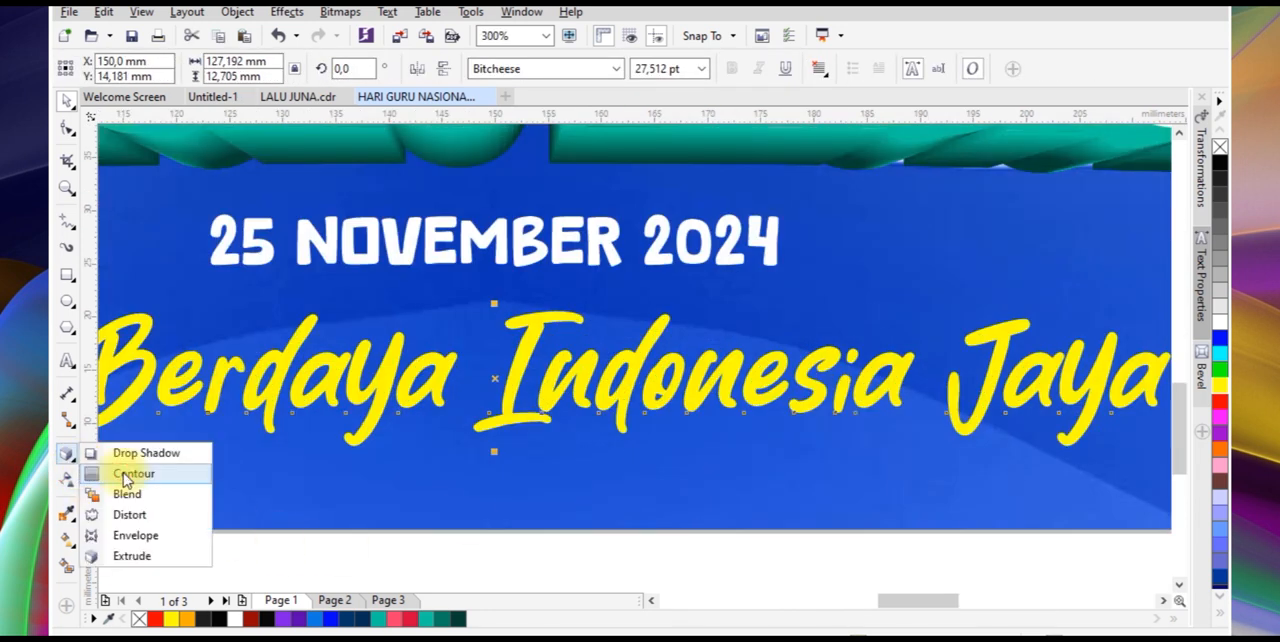
click(120, 472)
scroll(235, 395, down, 2)
scroll(300, 425, up, 2)
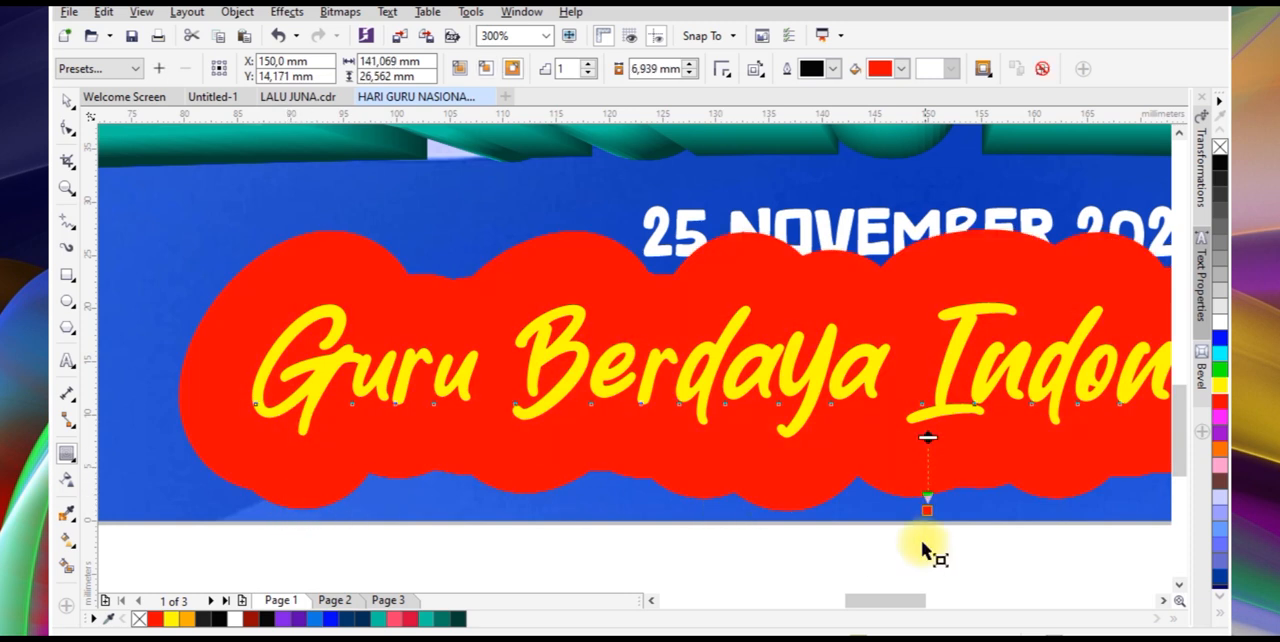
drag(927, 512, 928, 449)
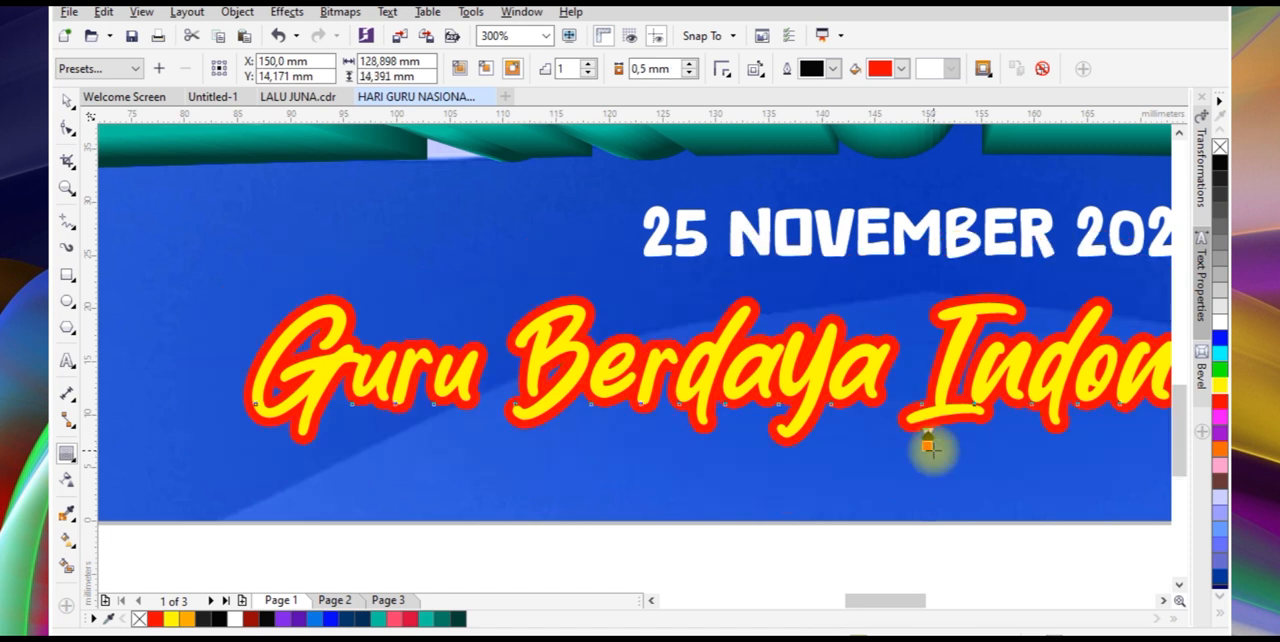
Break the contour apart from the slogan text and deselect everything
right_click(414, 337)
click(450, 377)
key(space)
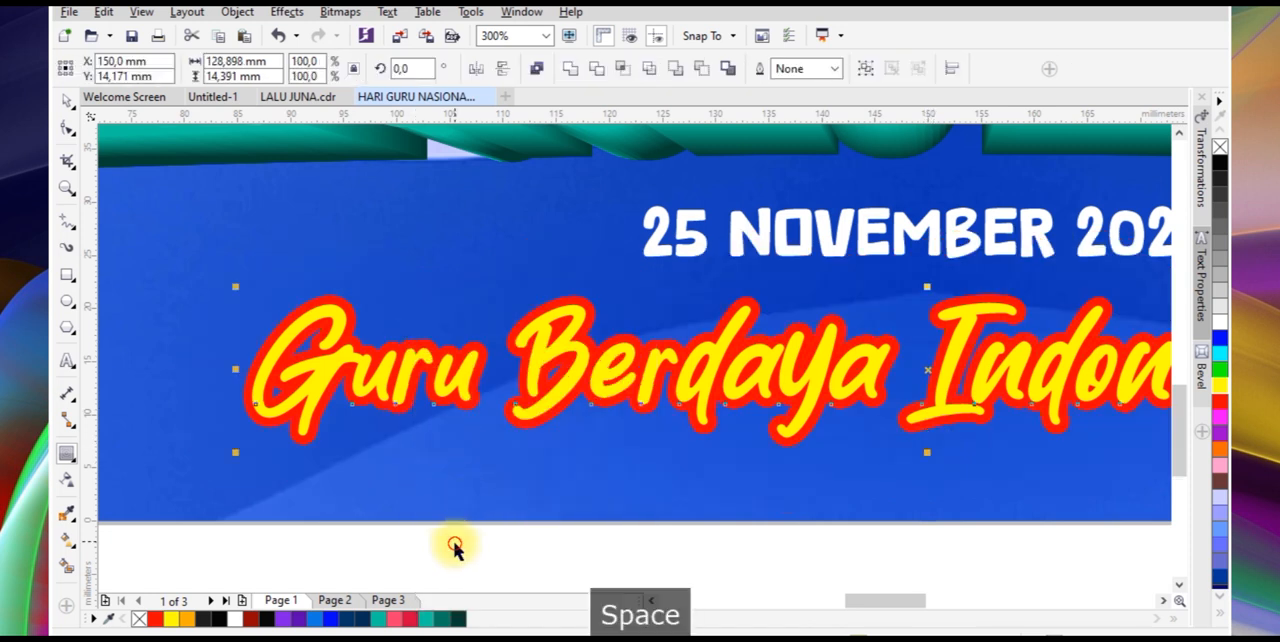
click(454, 546)
Sample the blue of the banner background and fill the slogan's contour with it
click(67, 515)
click(172, 497)
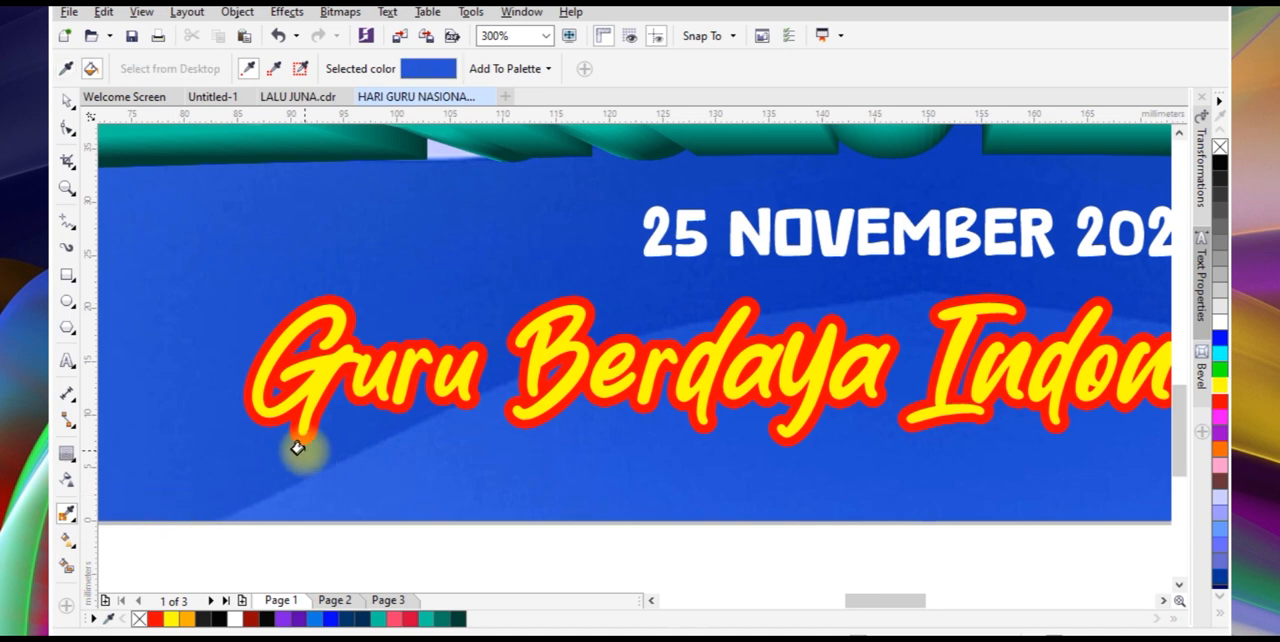
scroll(286, 431, up, 1)
click(286, 431)
scroll(331, 437, down, 4)
key(space)
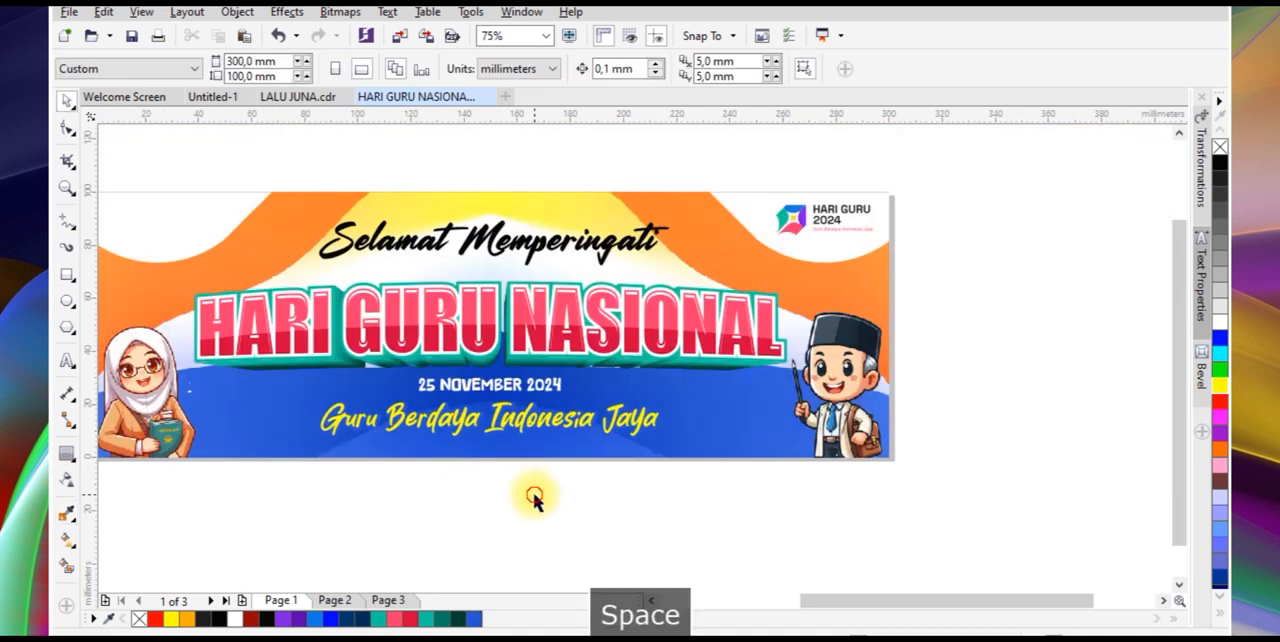
Fill the slogan's contour with a uniform darker blue, #052FA1, keeping the contour in its original position behind the text
scroll(491, 449, up, 2)
click(571, 410)
key(ctrl+z)
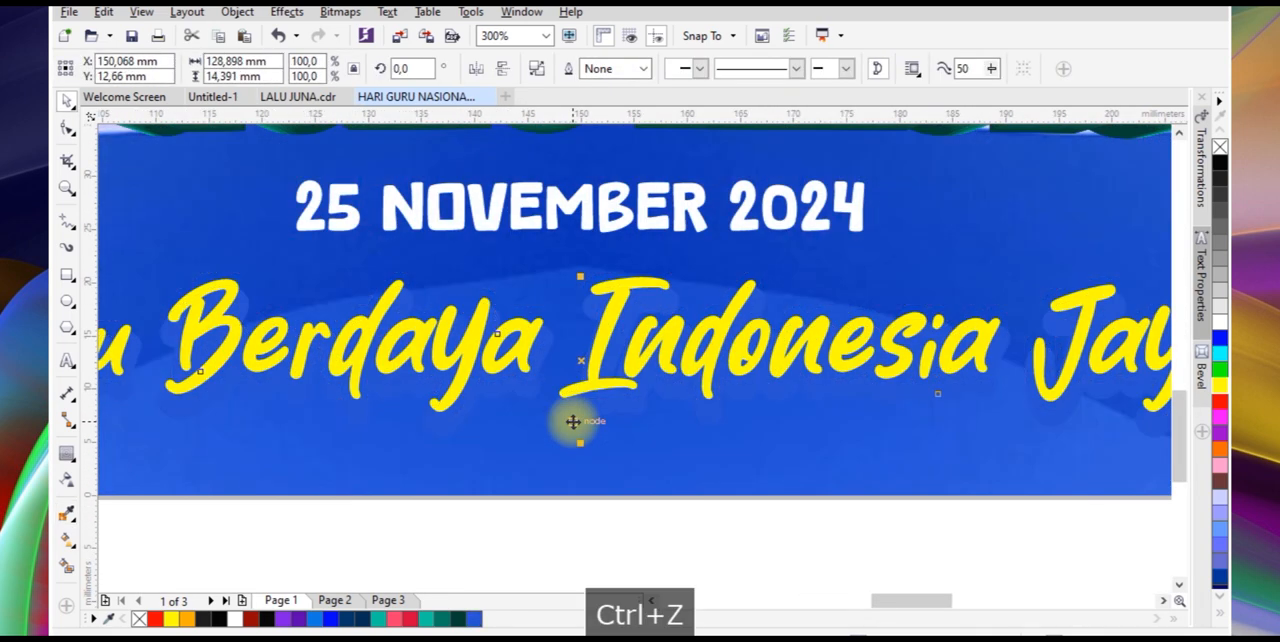
key(F11)
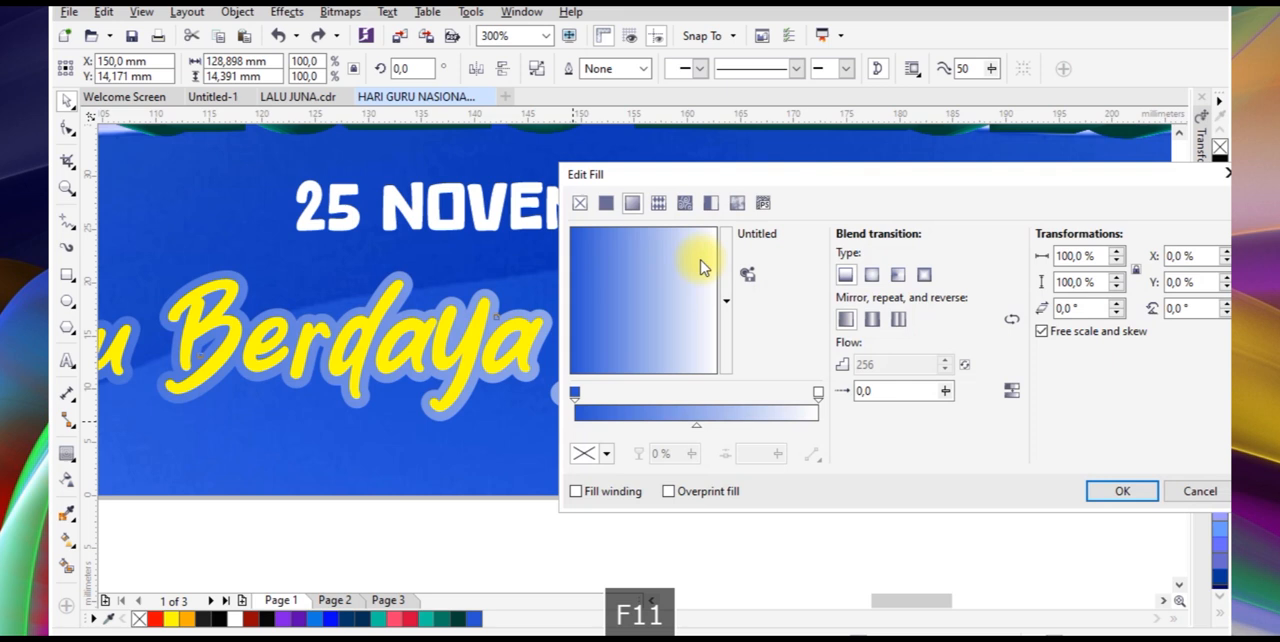
click(605, 203)
click(770, 327)
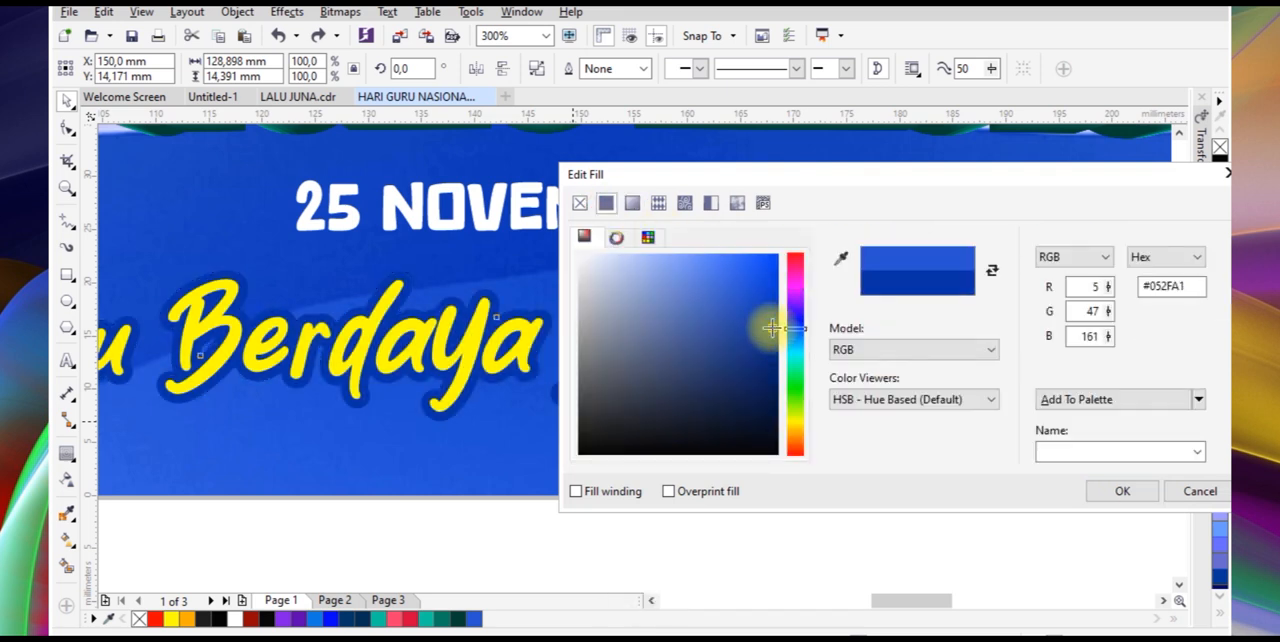
click(1122, 488)
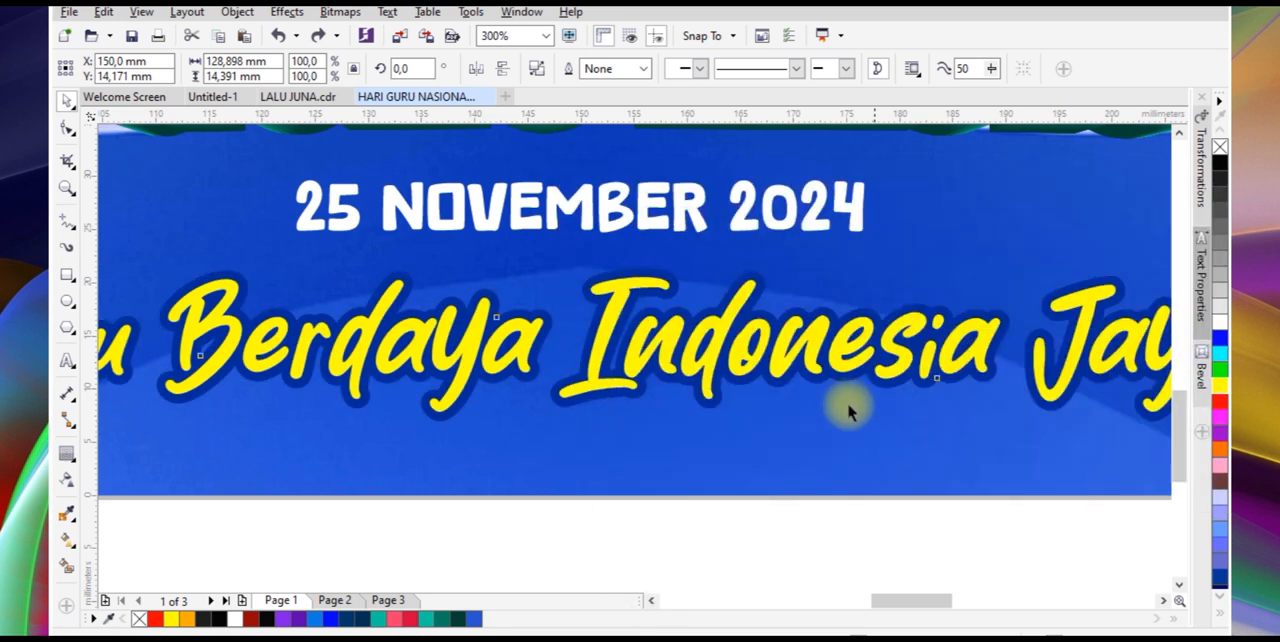
scroll(849, 406, down, 4)
click(717, 423)
scroll(727, 368, down, 2)
scroll(727, 368, up, 2)
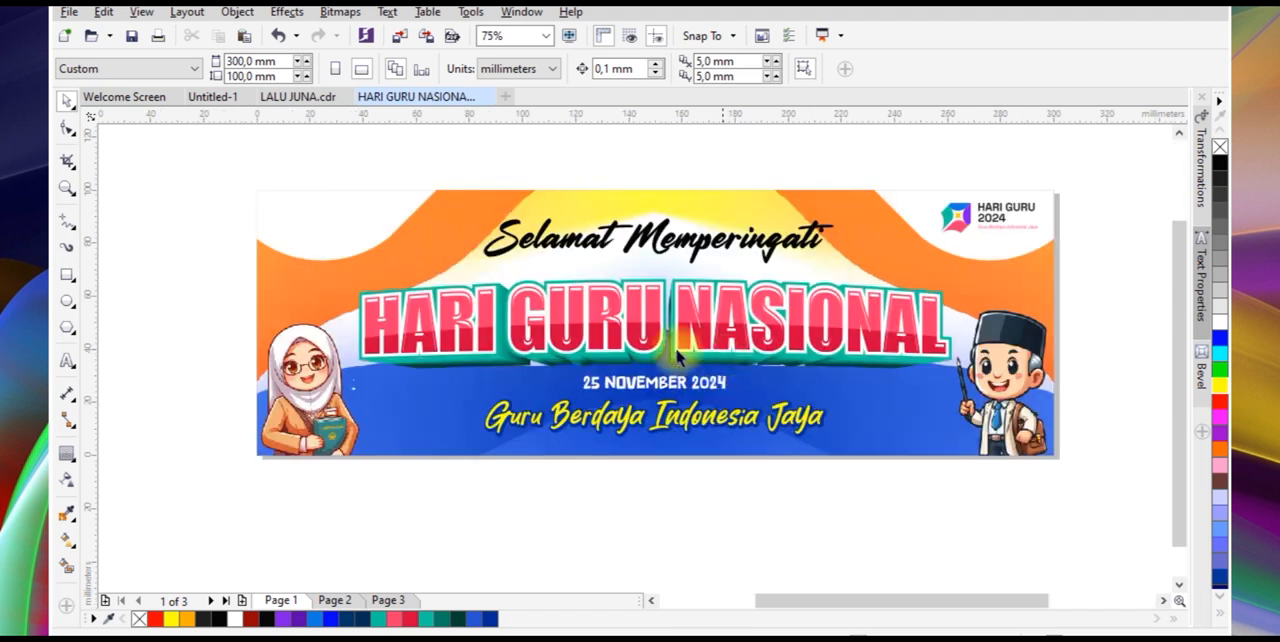
Bring the Skies Media logo at the banner's upper-left corner to the front and rearrange it with the wordmark beside the emblem
drag(231, 162, 416, 254)
key(shift+Page_Up)
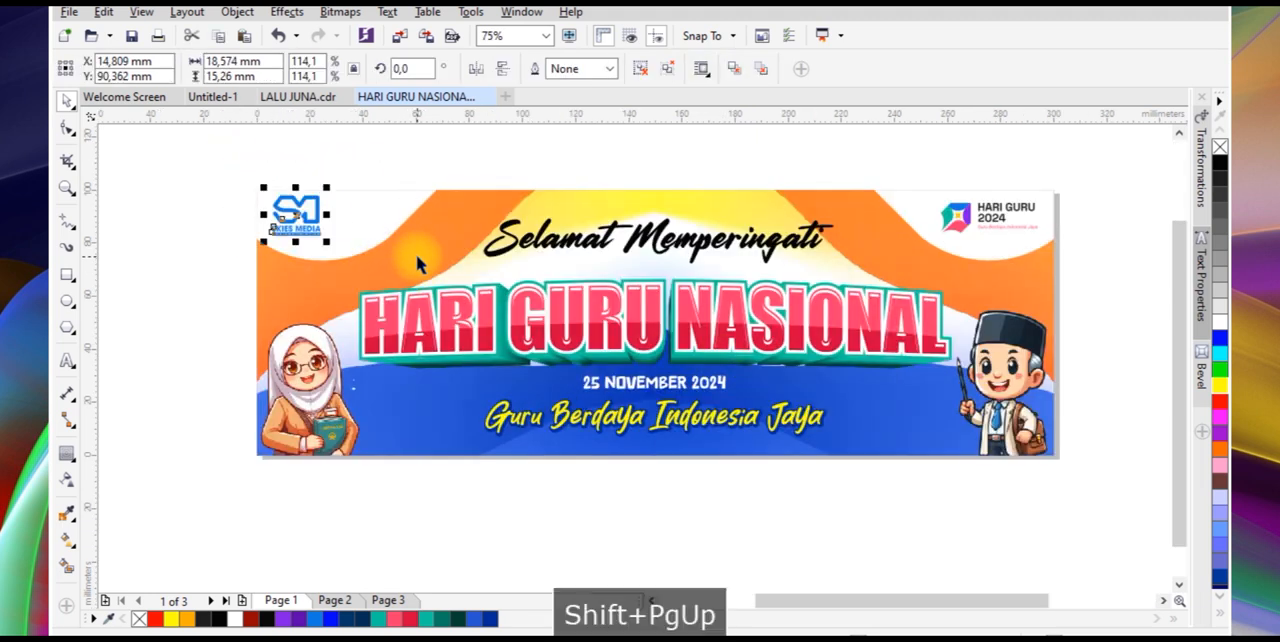
key(shift+F2)
drag(180, 371, 432, 416)
click(432, 416)
drag(177, 357, 946, 366)
Group the Skies Media wordmark with its Design & Printing tagline bar and align the group's vertical centre with the emblem
drag(222, 217, 634, 385)
click(378, 204)
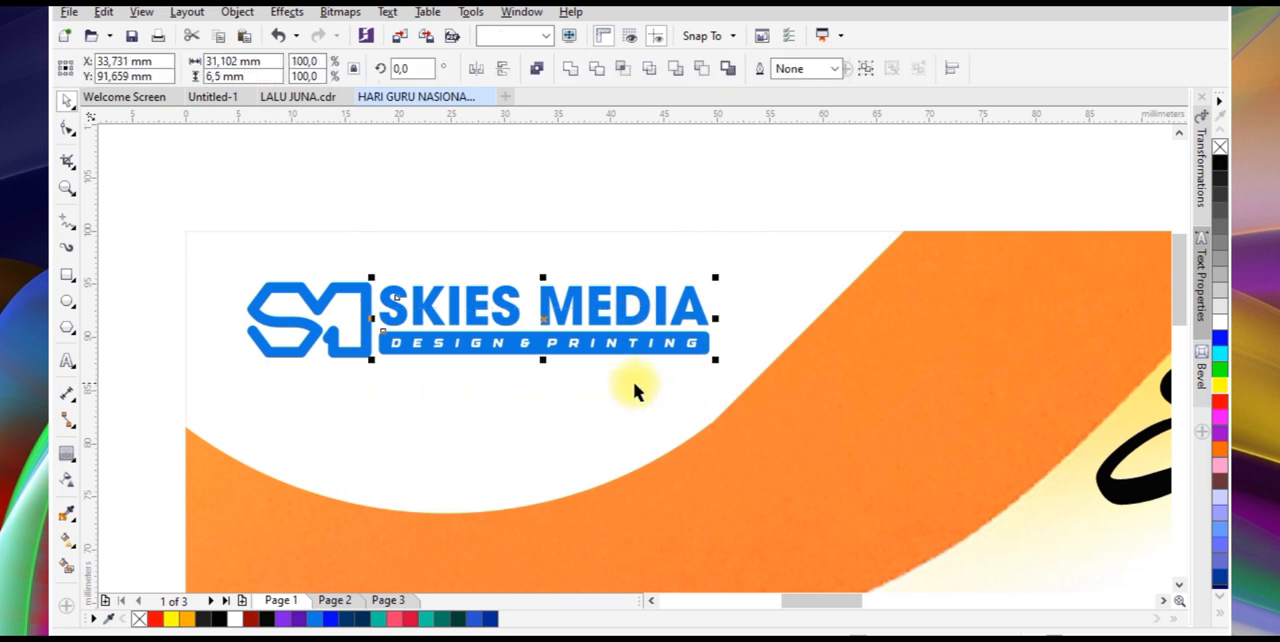
key(ctrl+g)
shift+click(323, 291)
key(shift+e)
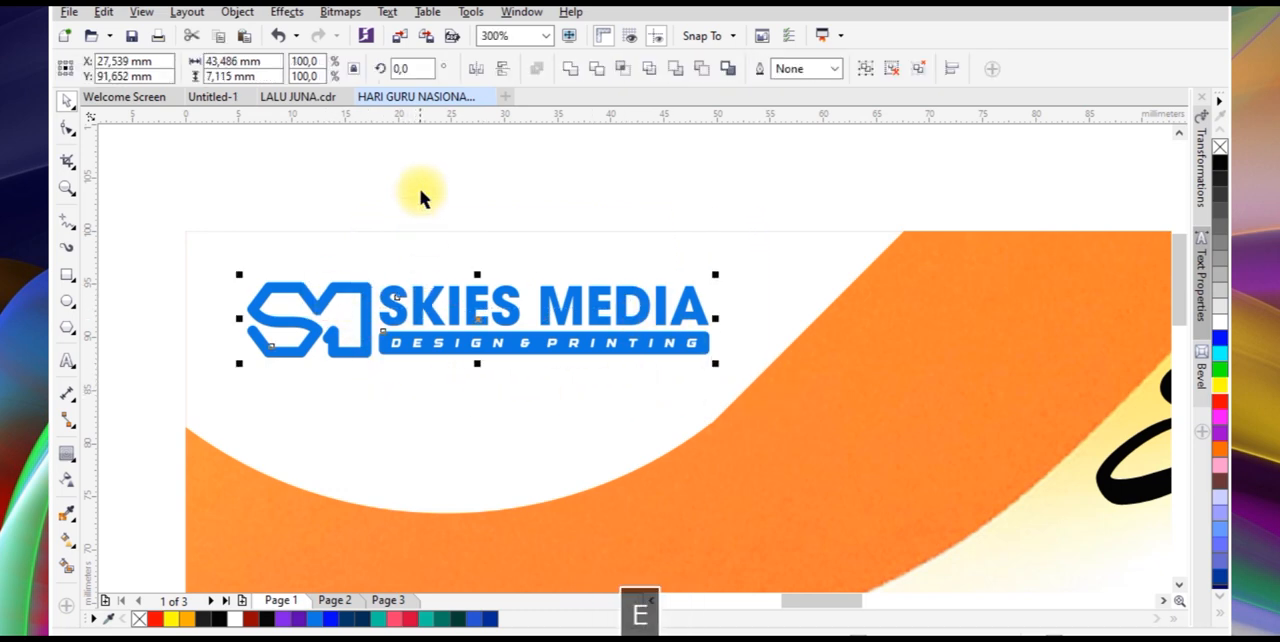
Move the complete Skies Media logo slightly lower in the white corner area, to about X 27 mm, Y 90 mm
click(603, 263)
scroll(603, 263, down, 4)
drag(625, 287, 626, 288)
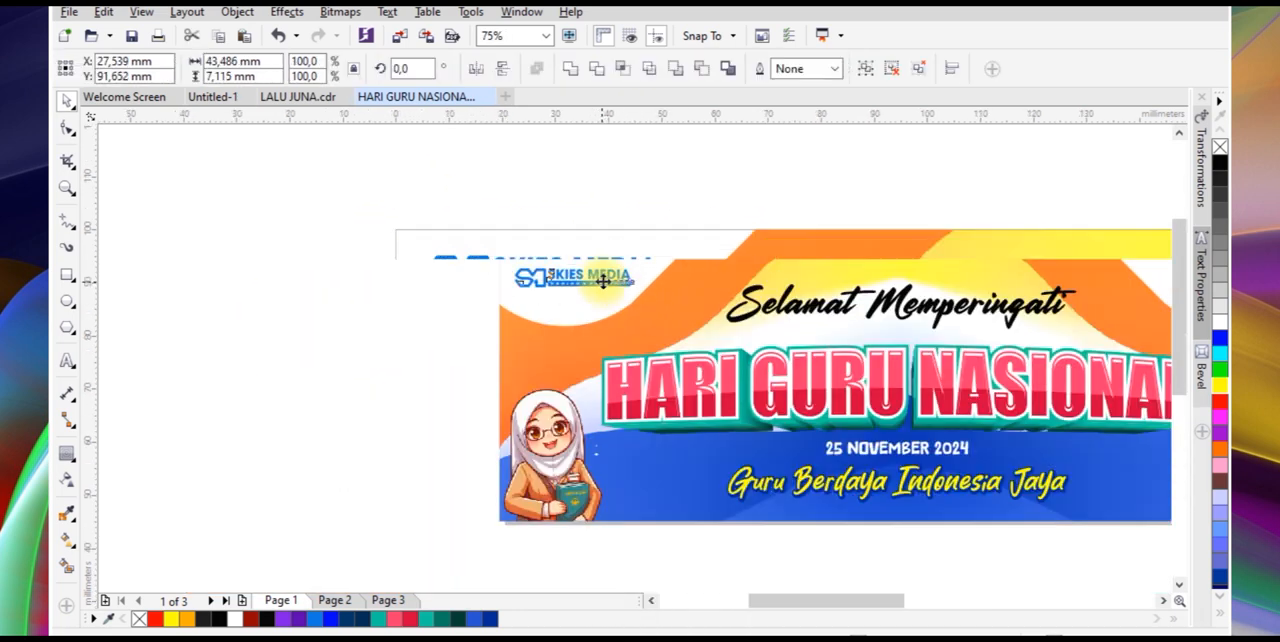
scroll(609, 294, up, 4)
scroll(780, 272, down, 3)
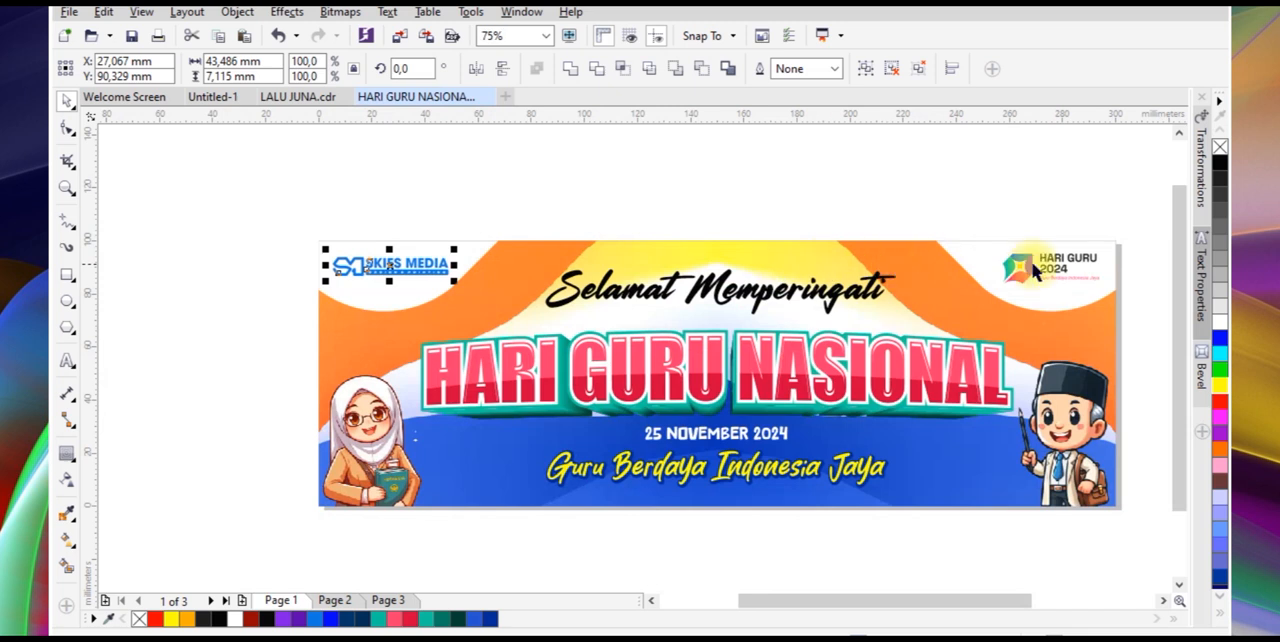
Centre the 3D HARI GURU NASIONAL headline horizontally on the banner background, undoing the trial shift of the headline
click(789, 302)
click(543, 420)
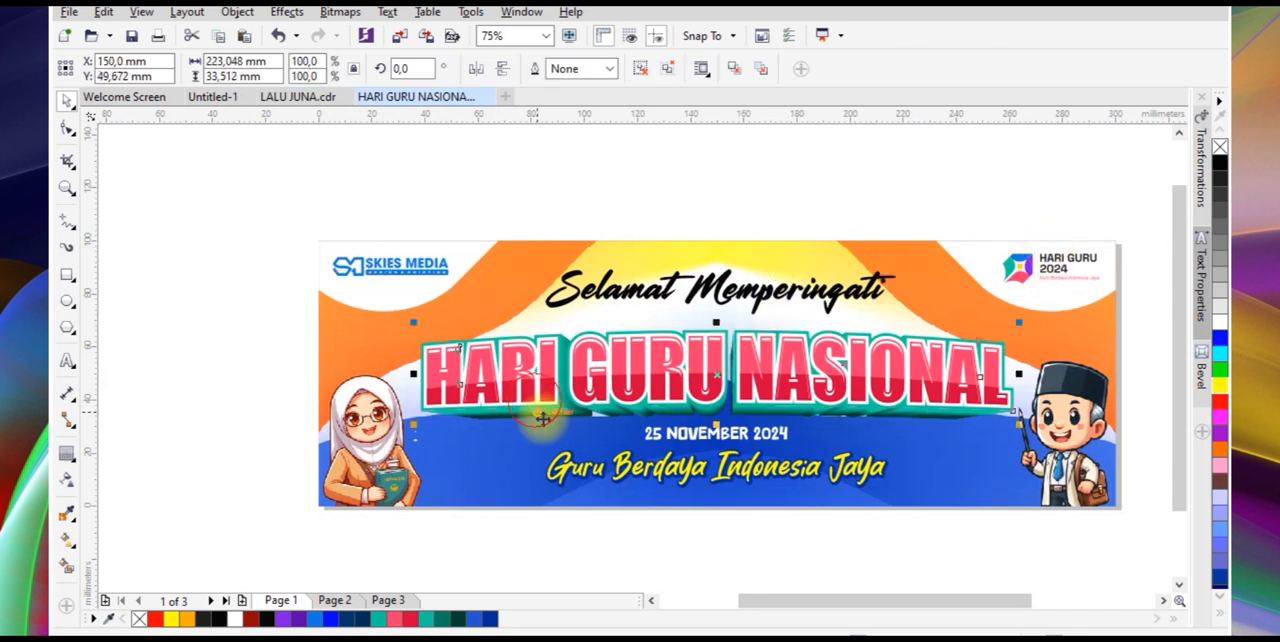
drag(543, 420, 536, 387)
key(ctrl+z)
shift+click(529, 443)
key(c)
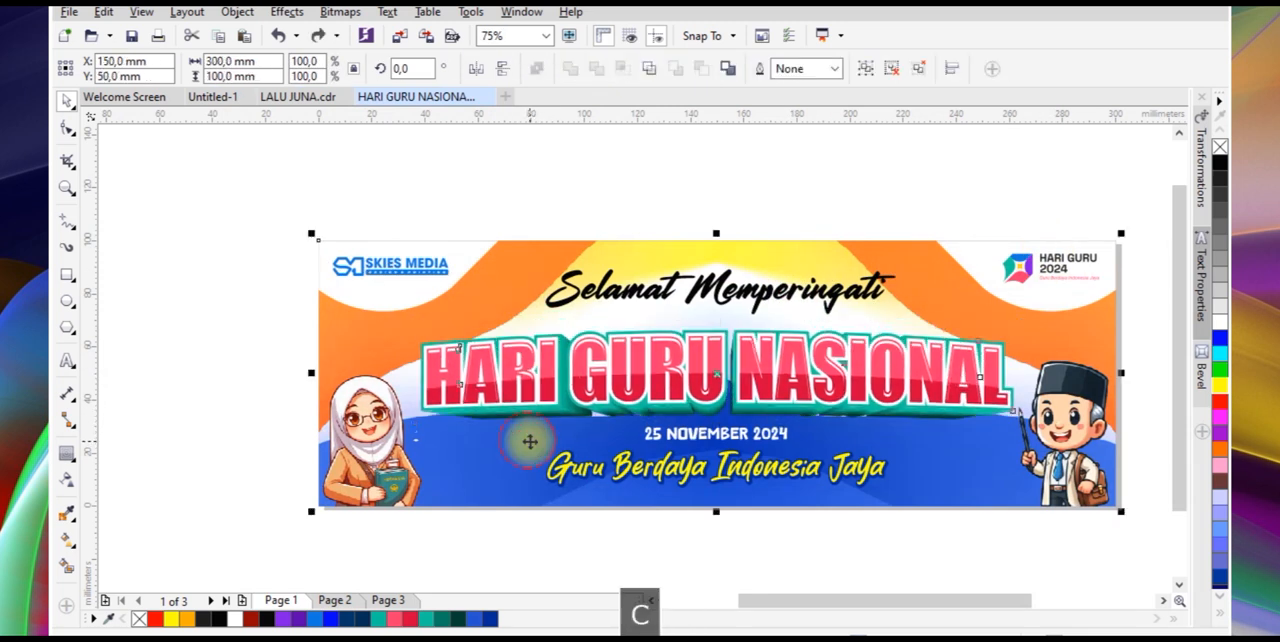
Centre the Selamat Memperingati text horizontally on the banner background and deselect everything
click(710, 215)
click(718, 293)
shift+click(930, 302)
key(c)
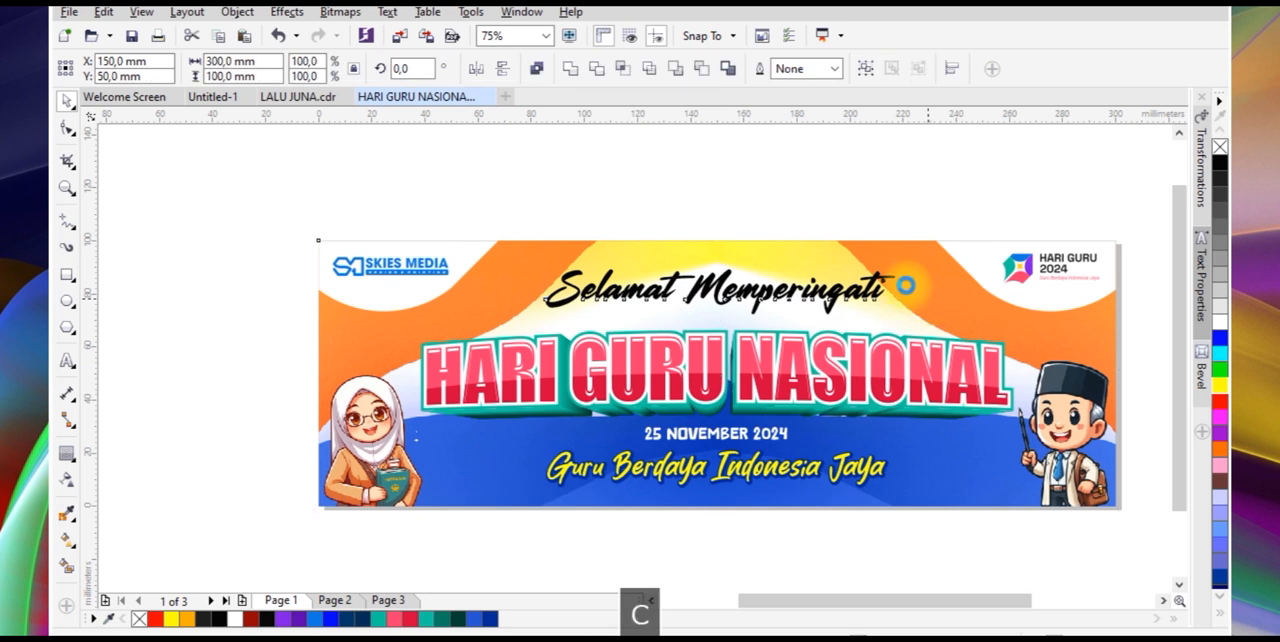
click(832, 197)
Give the Selamat Memperingati text a white 0.15 cm outline placed behind the fill and scaled with the object
scroll(689, 272, up, 1)
click(703, 296)
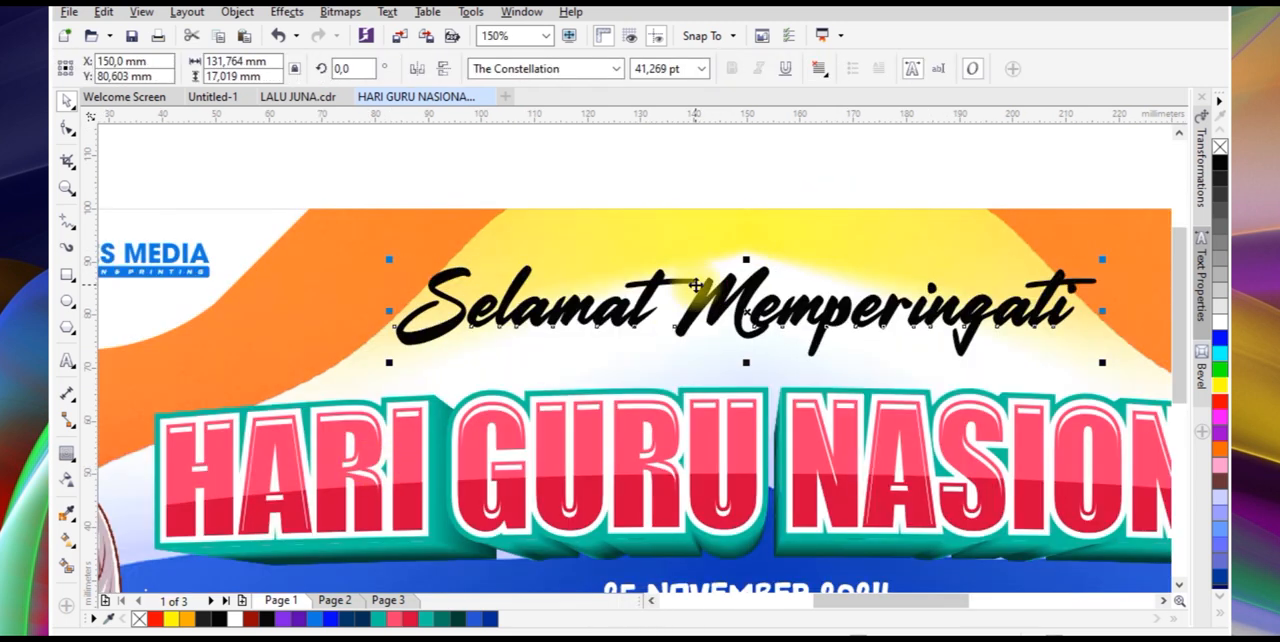
key(F12)
click(519, 206)
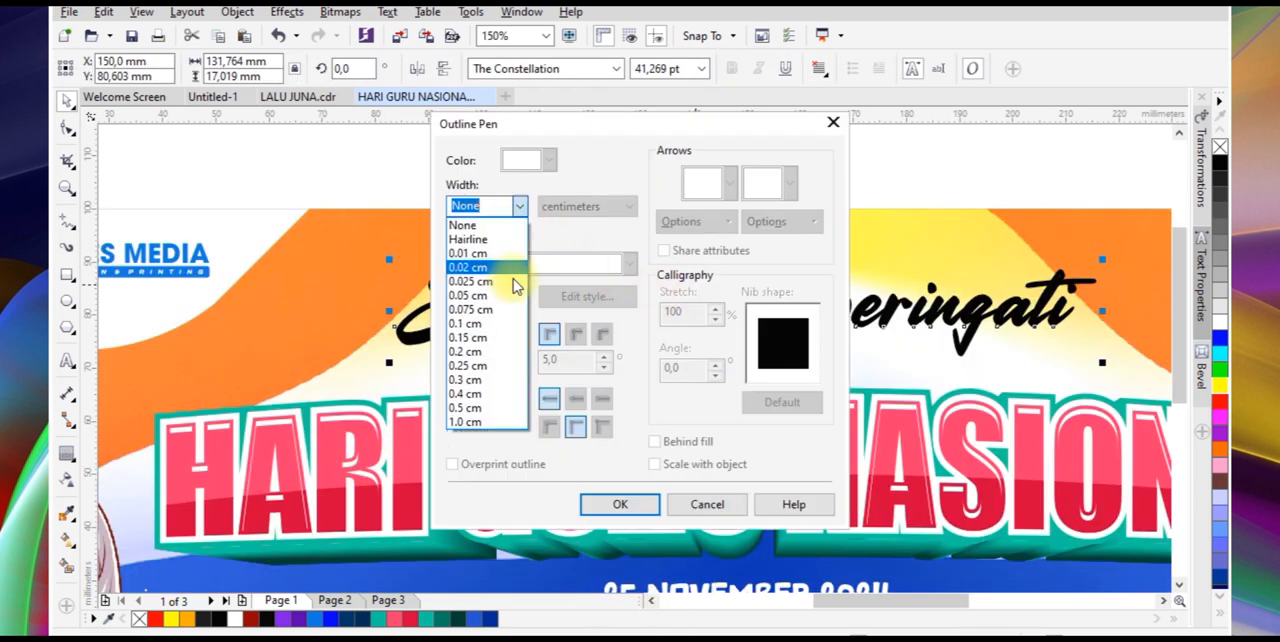
click(513, 338)
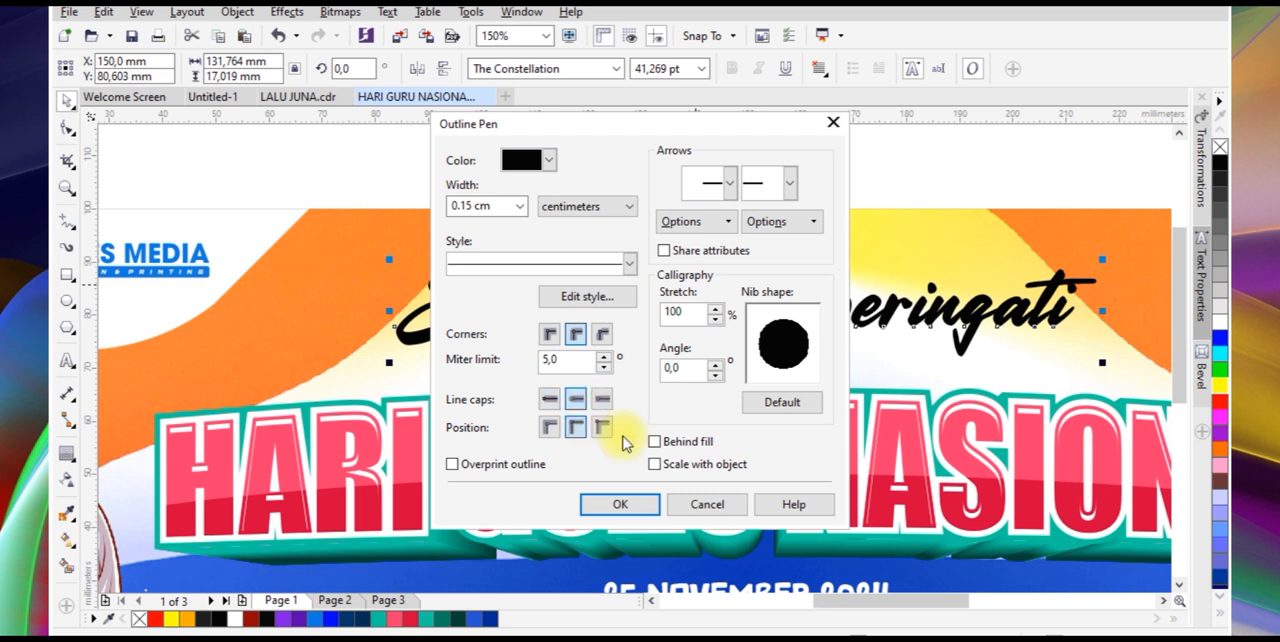
click(645, 503)
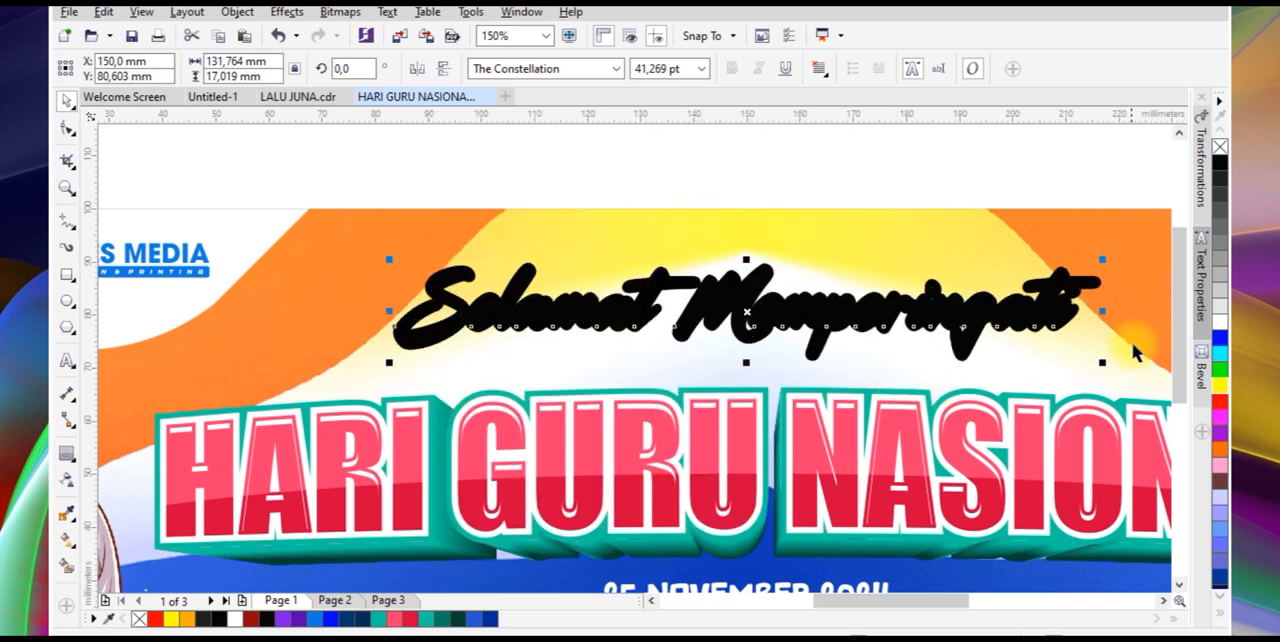
right_click(1218, 330)
scroll(677, 240, down, 1)
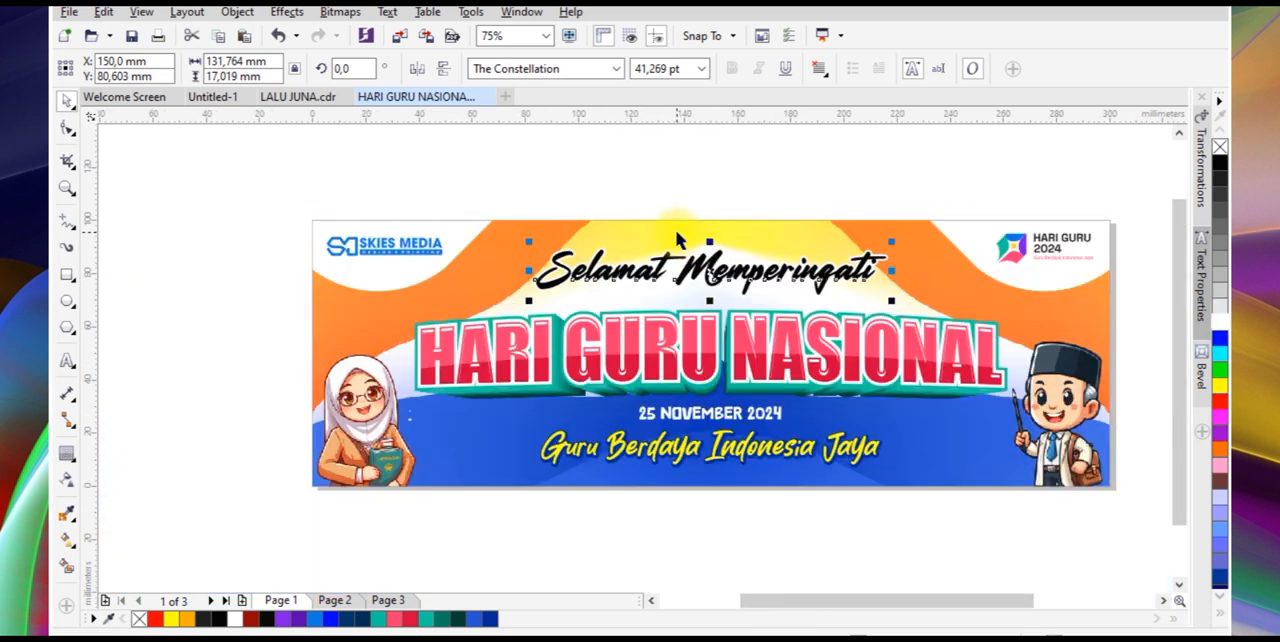
Set the Selamat Memperingati text's outline width to 0.3 cm and deselect the text
key(F12)
drag(502, 207, 466, 192)
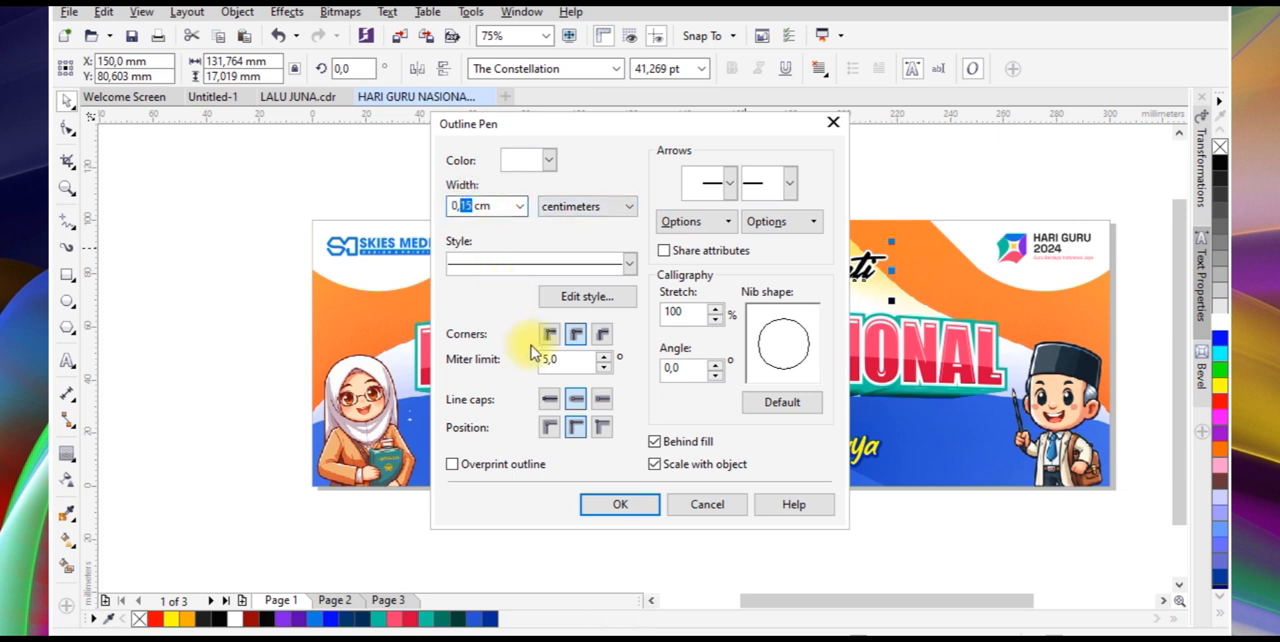
text(3)
click(620, 504)
key(Escape)
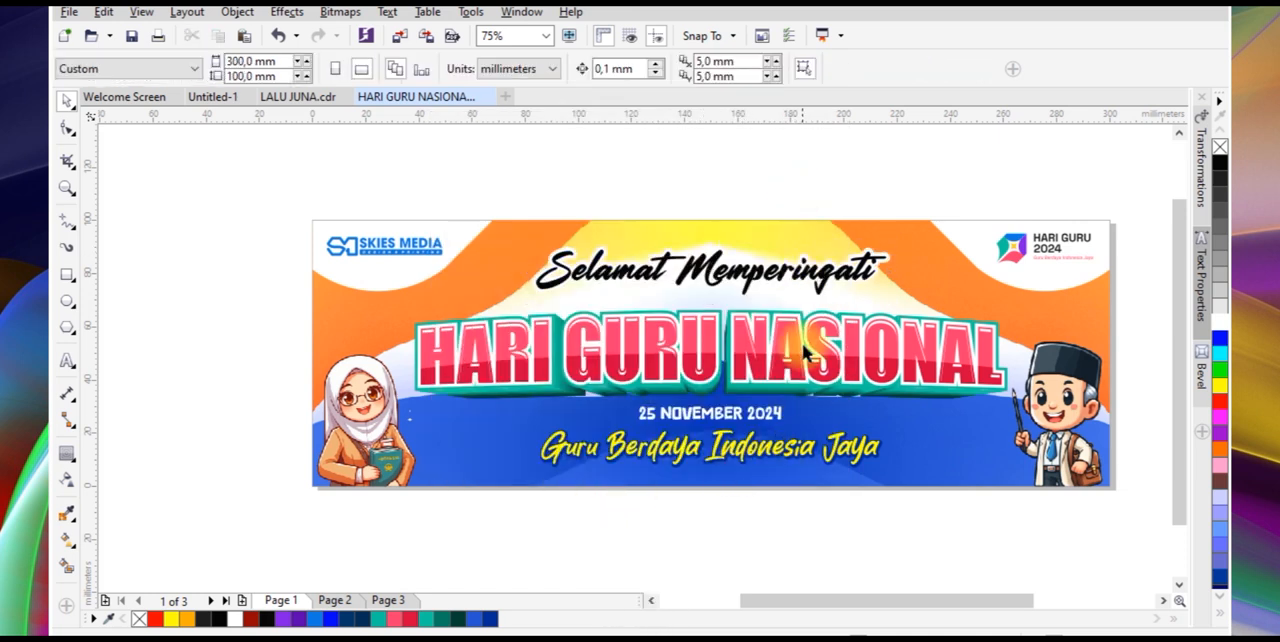
Group the yellow slogan with its dark blue contour and enlarge the group slightly in proportion
click(787, 468)
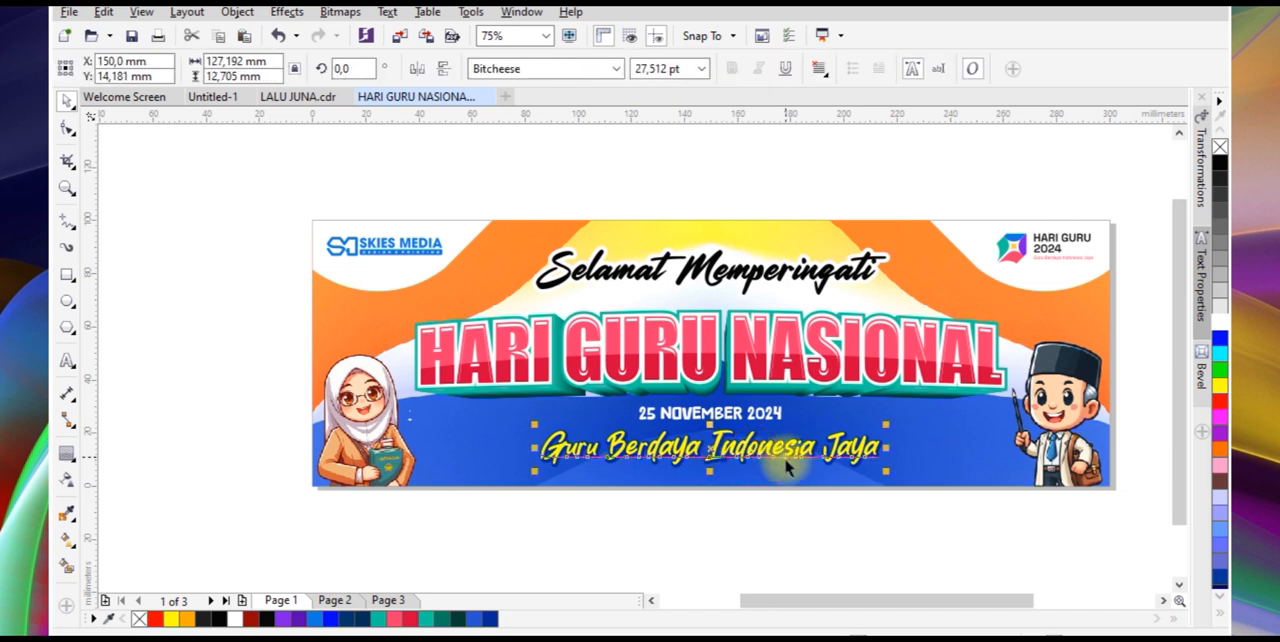
drag(482, 497, 903, 420)
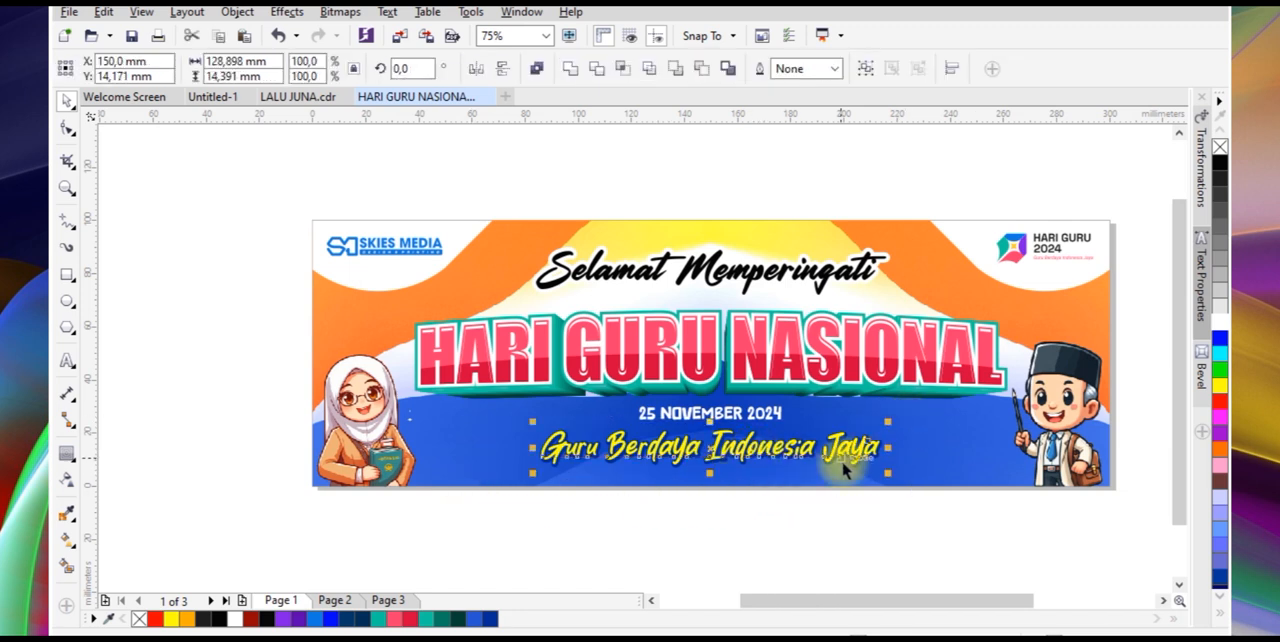
key(ctrl+g)
drag(889, 476, 945, 471)
Centre the slogan group horizontally on the banner background and deselect everything
shift+click(959, 459)
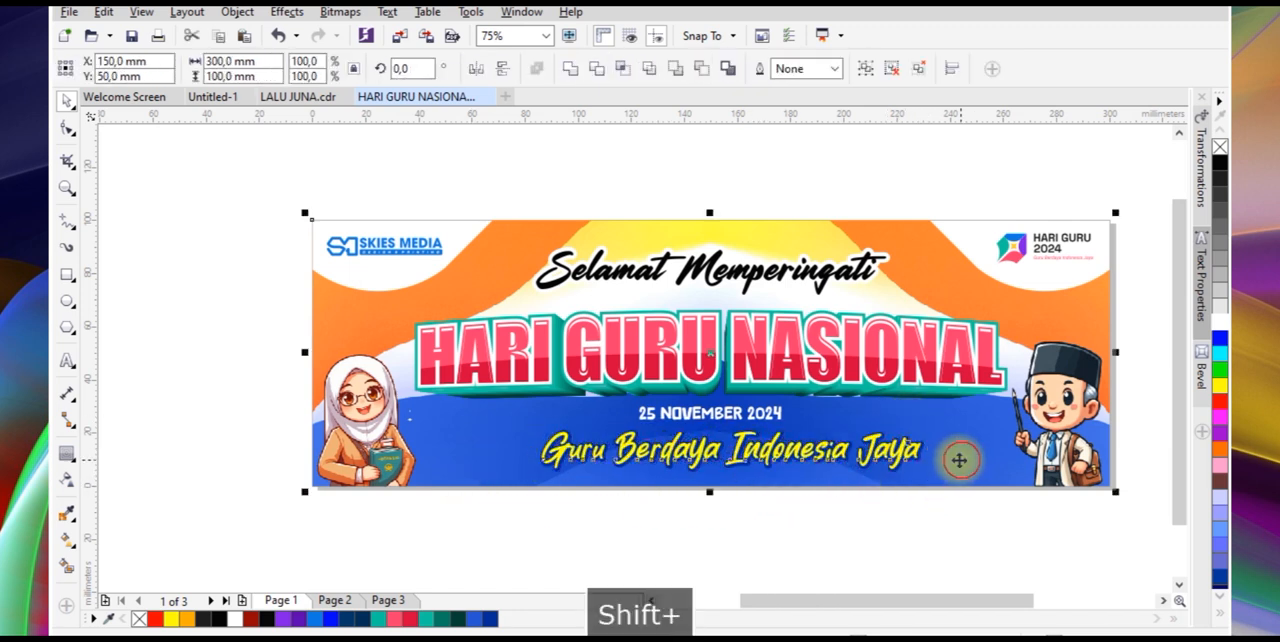
key(c)
click(851, 500)
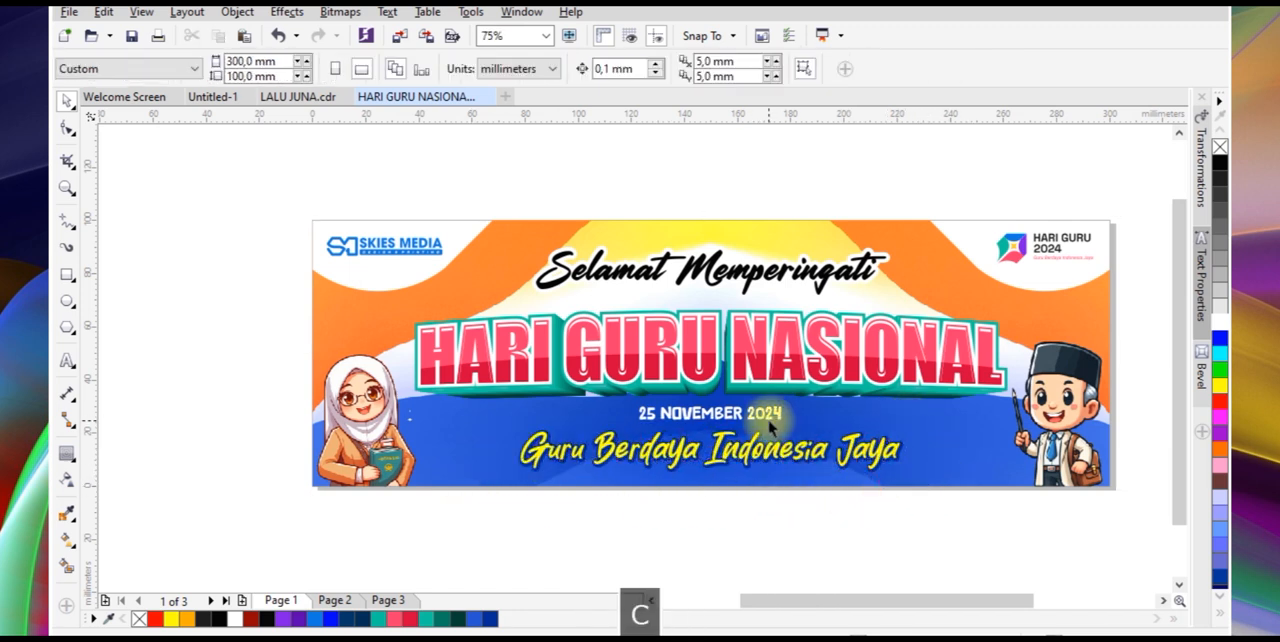
click(815, 385)
scroll(950, 415, up, 2)
scroll(891, 417, down, 2)
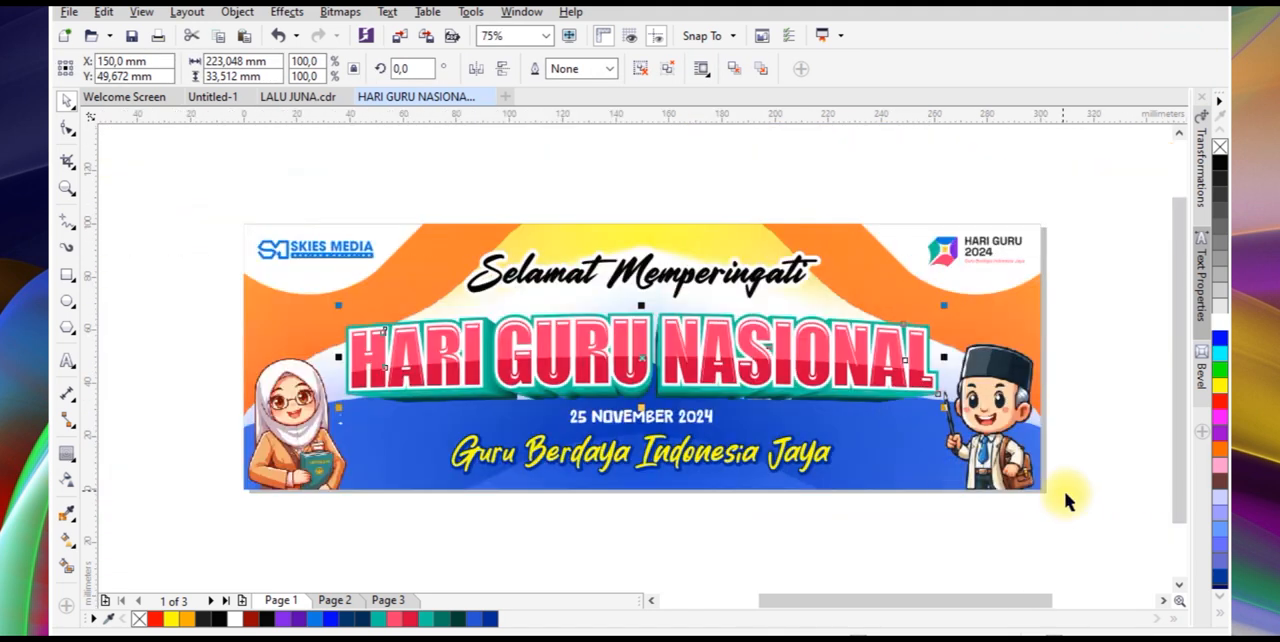
click(1064, 491)
Save the completed banner document with nothing selected
drag(1055, 498, 192, 175)
key(shift+F2)
click(376, 152)
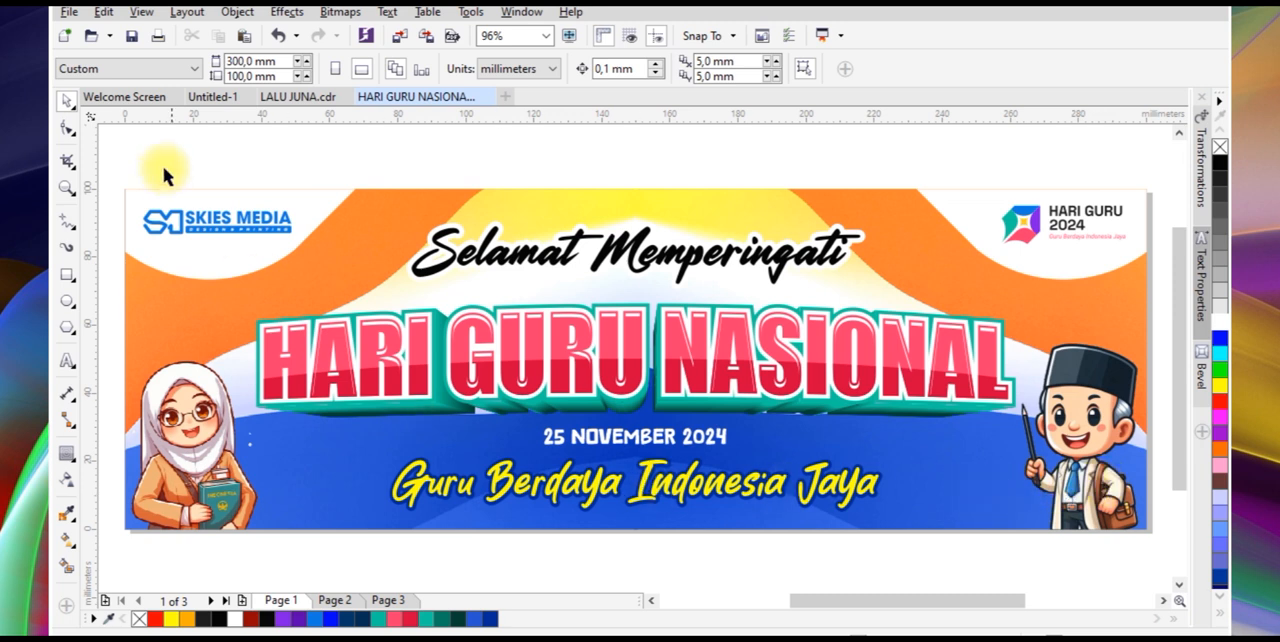
click(127, 40)
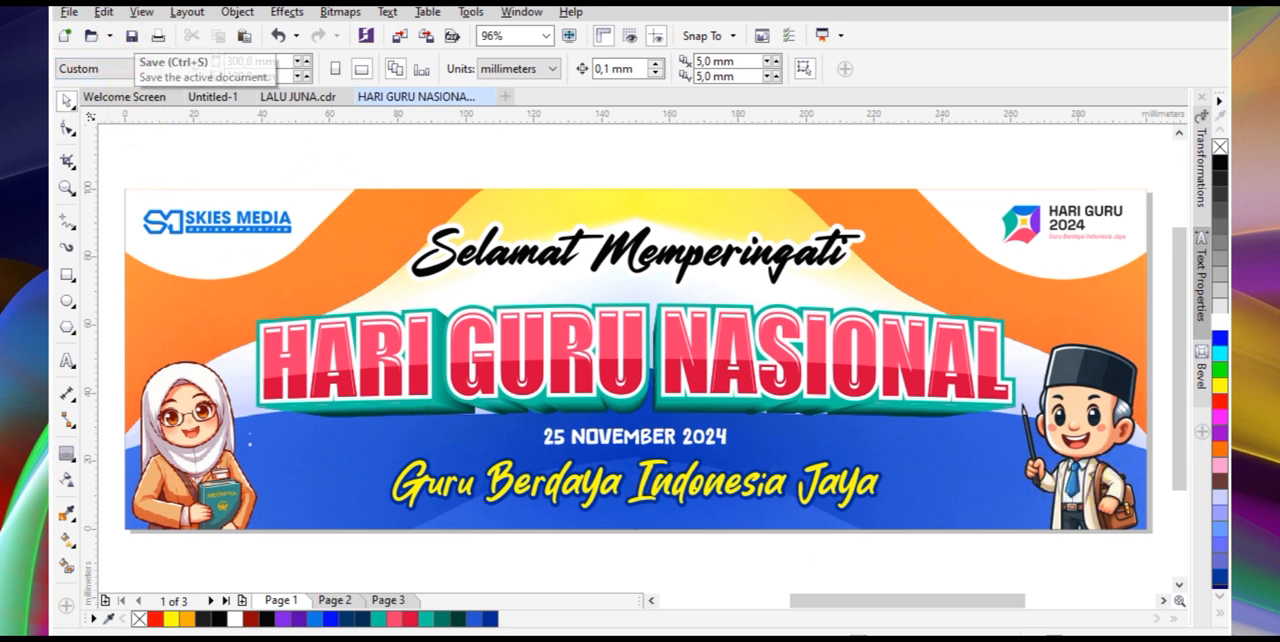